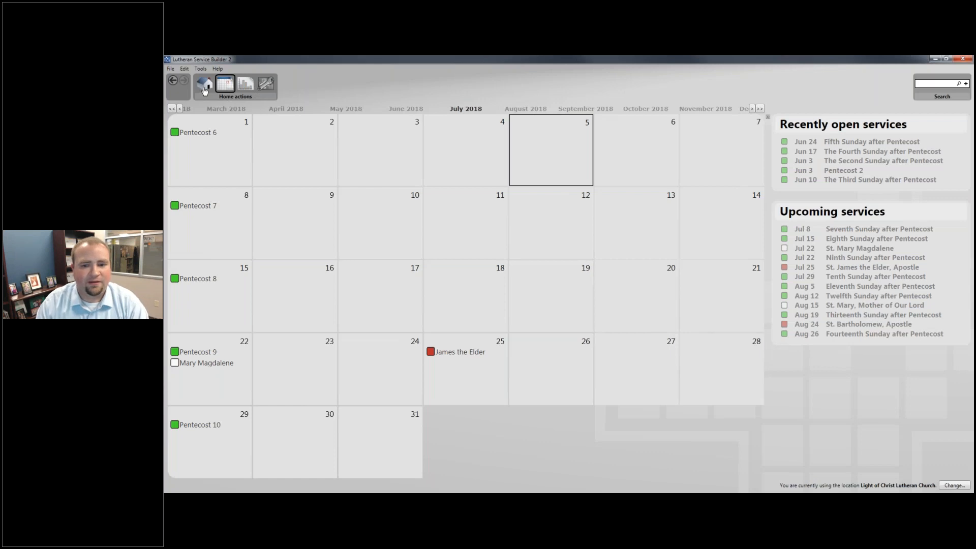
- Return to the Home welcome page and run Tools > Check for updates
{"action": "left_click", "coordinate": [204, 86]}
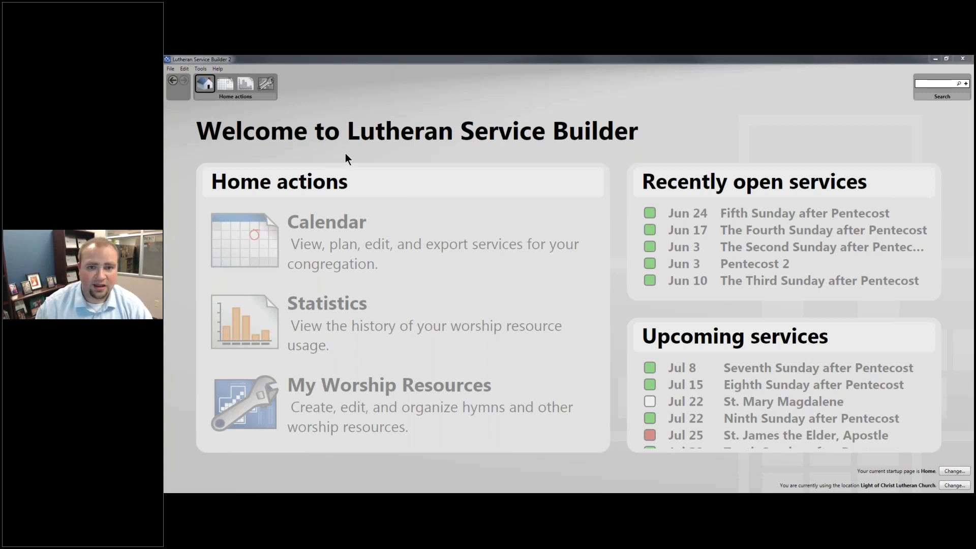
{"action": "left_click", "coordinate": [199, 70]}
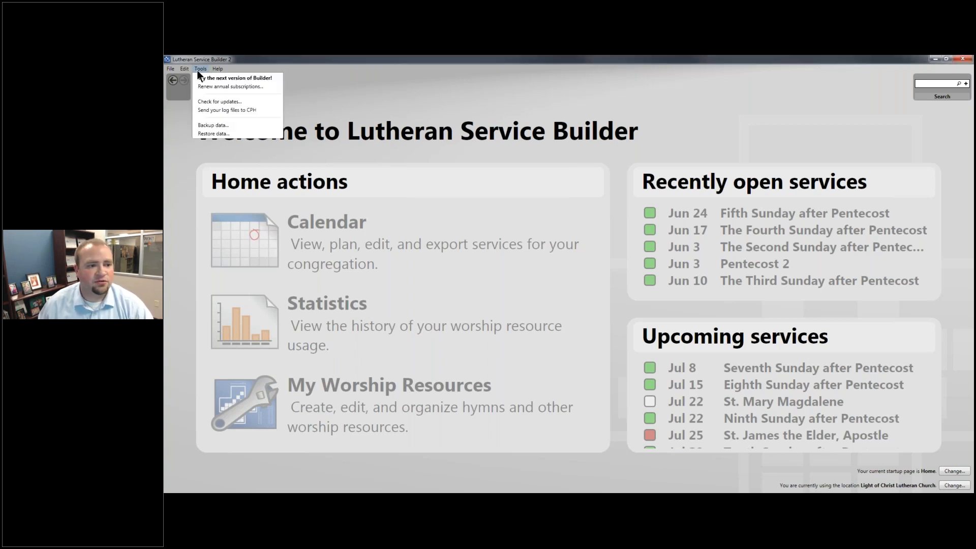
{"action": "left_click", "coordinate": [207, 103]}
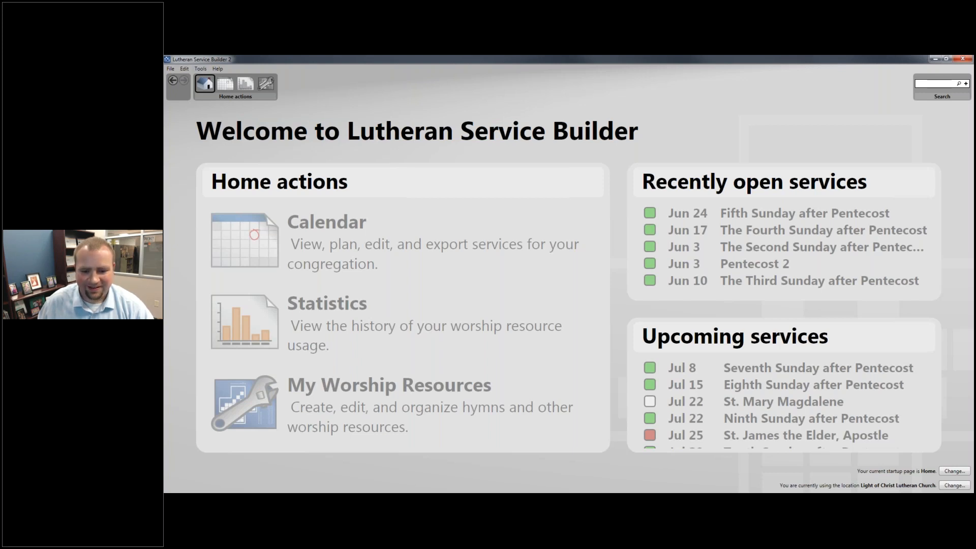
- Bring the CPH Software Updater forward, then download and install the 2.3.9 update
{"action": "left_click", "coordinate": [619, 500]}
{"action": "mouse_move", "coordinate": [619, 500]}
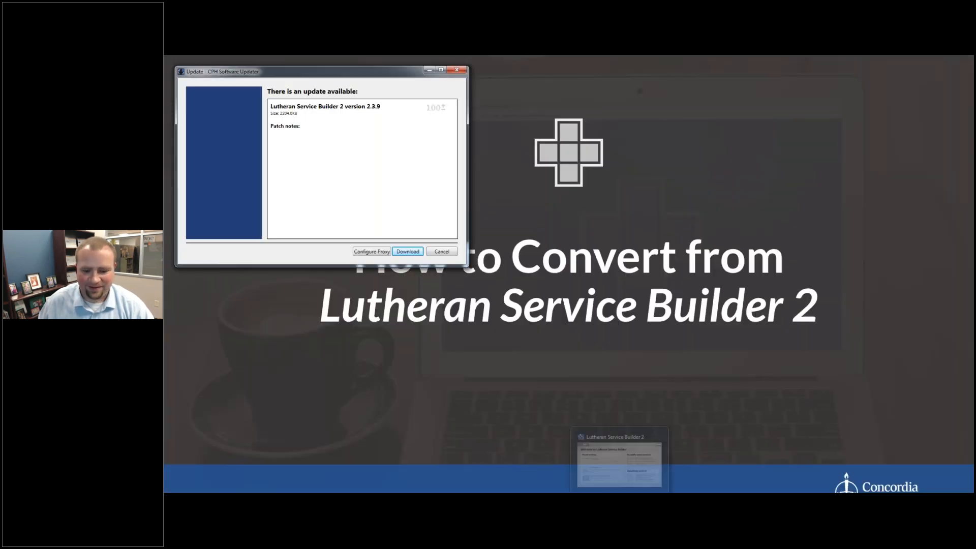
{"action": "left_click", "coordinate": [618, 501]}
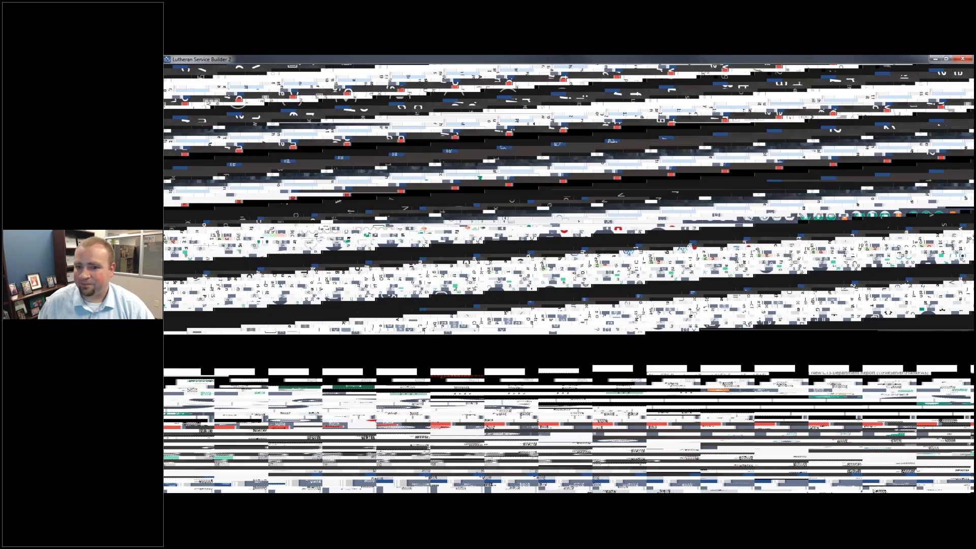
{"action": "left_click", "coordinate": [644, 501]}
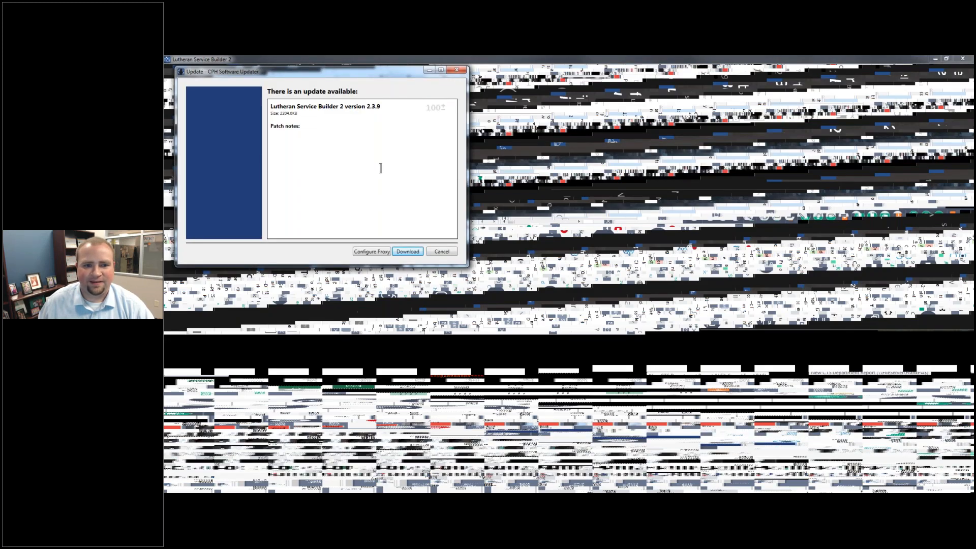
{"action": "left_click", "coordinate": [567, 197]}
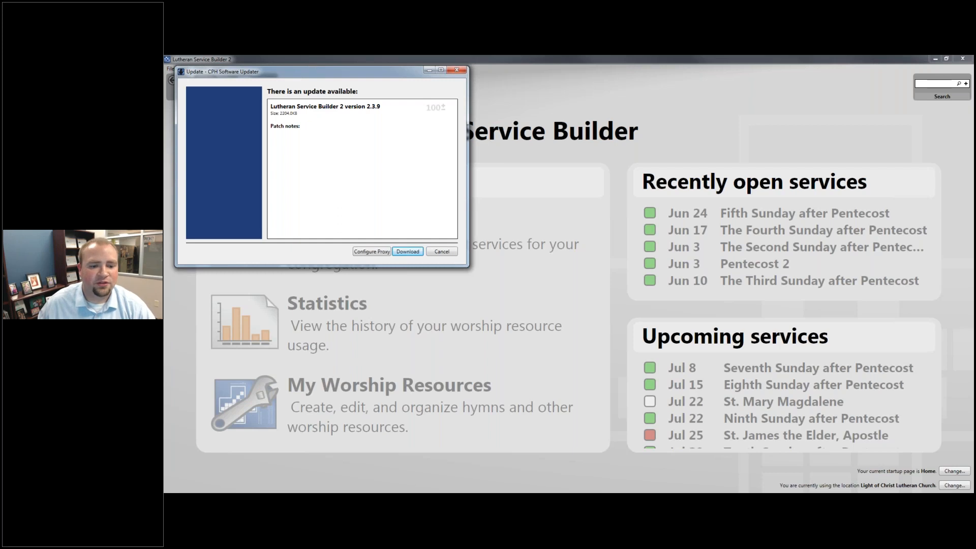
{"action": "left_click", "coordinate": [416, 249]}
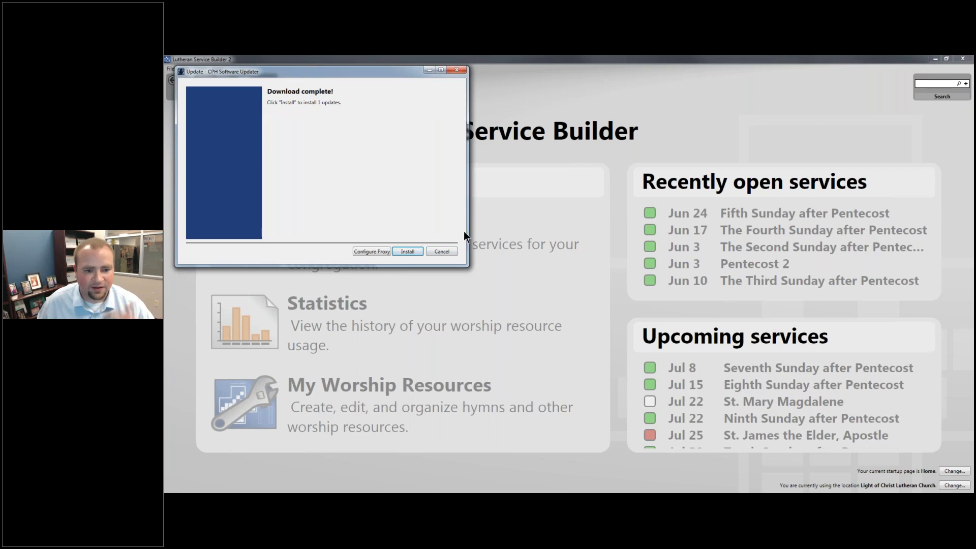
{"action": "left_click", "coordinate": [441, 252]}
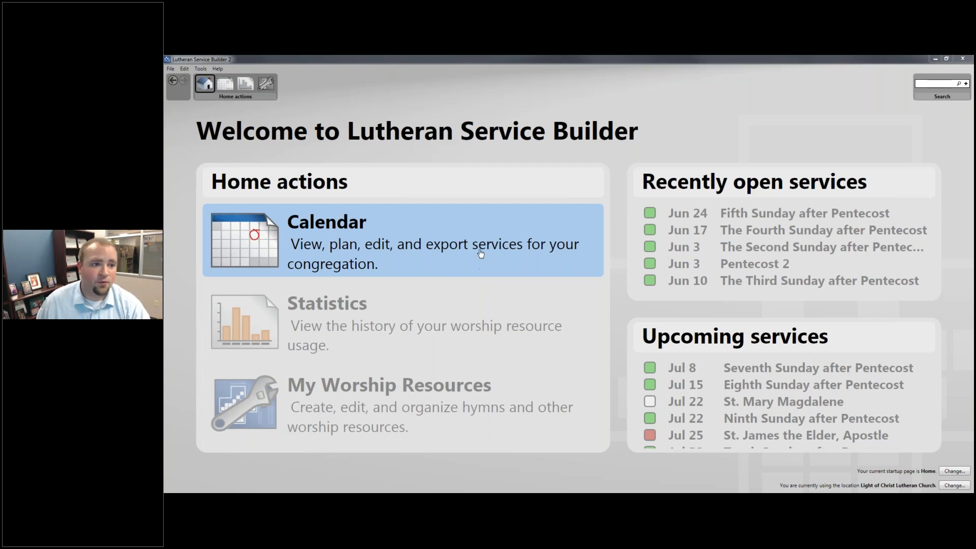
- Choose Tools > Try the next version of Builder!, then switch over to the web browser
{"action": "left_click", "coordinate": [480, 253]}
{"action": "left_click", "coordinate": [202, 69]}
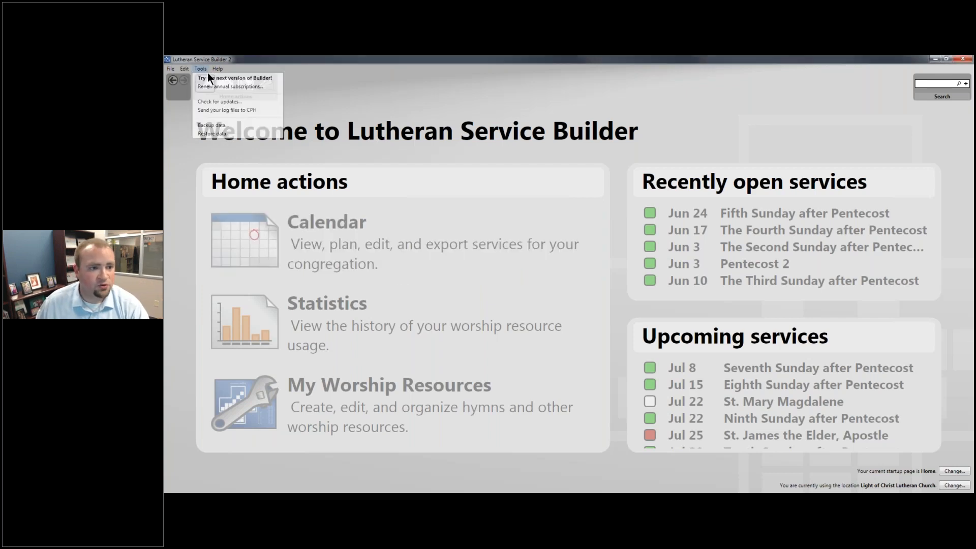
{"action": "left_click", "coordinate": [185, 79]}
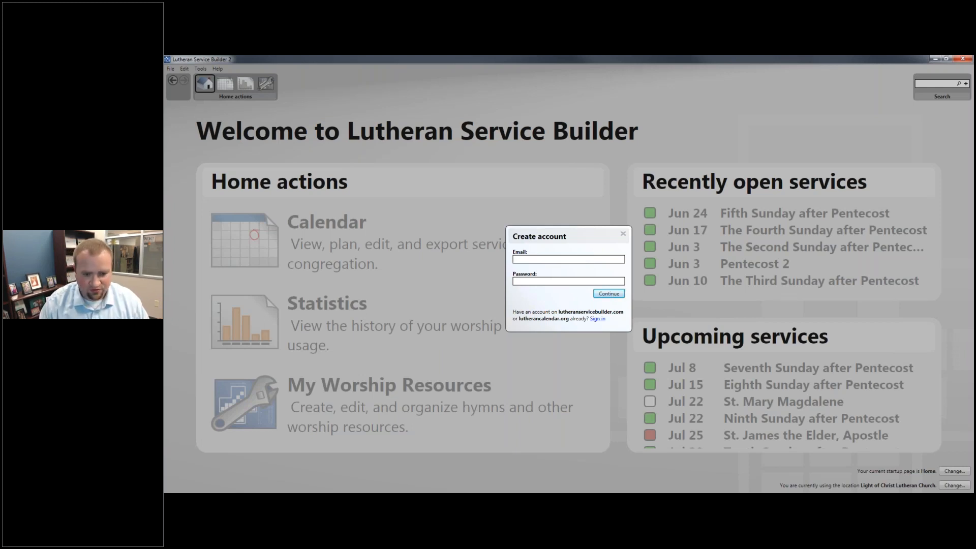
{"action": "key", "text": "alt+Tab"}
{"action": "key", "text": "alt+Tab"}
{"action": "key", "text": "alt+Tab"}
{"action": "key", "text": "alt+Tab"}
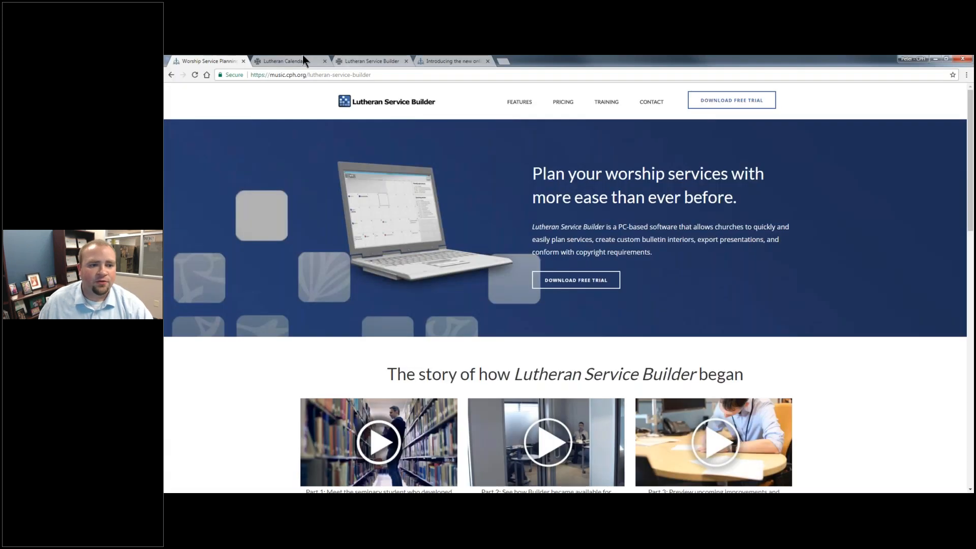
- In Lutheran Calendar, open the Pentecost 8 readings and Plan this service, then return to Service Builder
{"action": "left_click", "coordinate": [303, 57]}
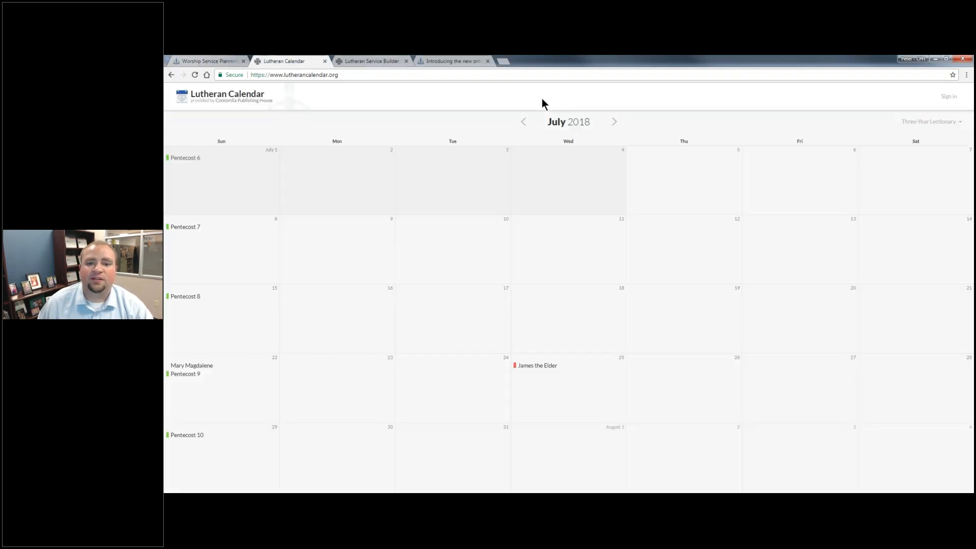
{"action": "left_click", "coordinate": [204, 298]}
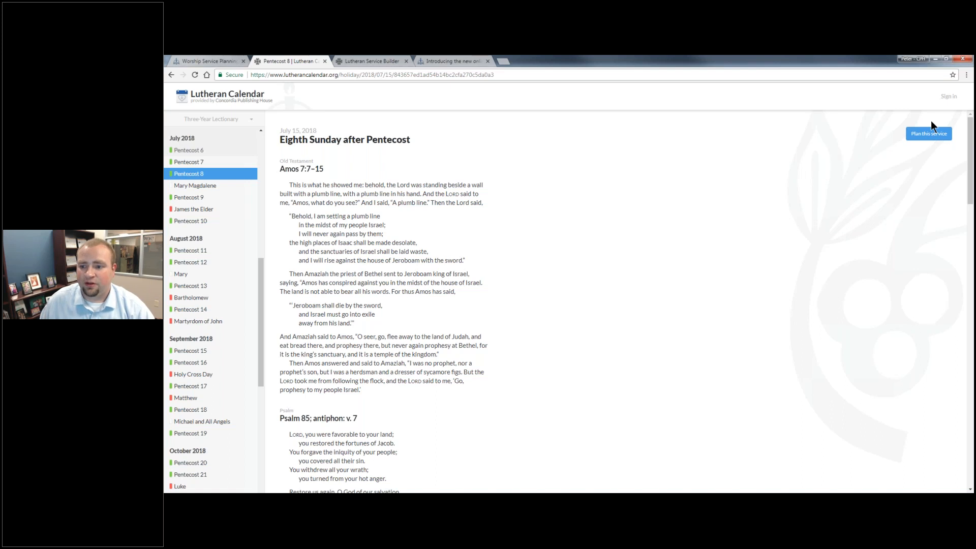
{"action": "left_click", "coordinate": [929, 133]}
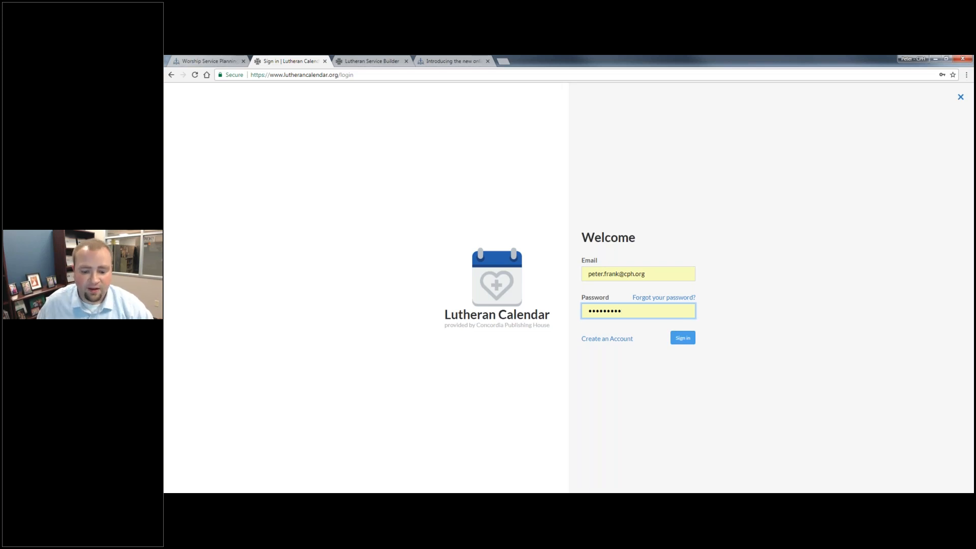
{"action": "key", "text": "alt+Tab"}
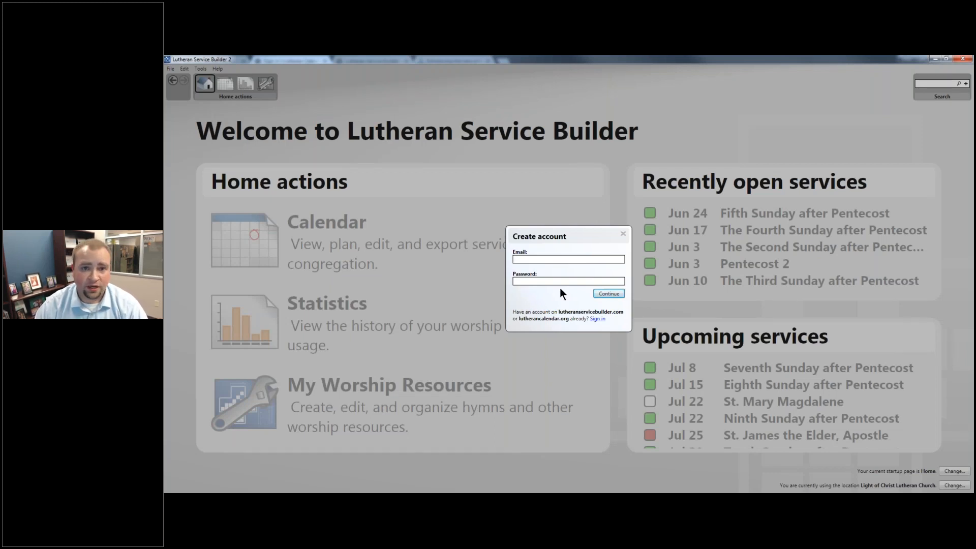
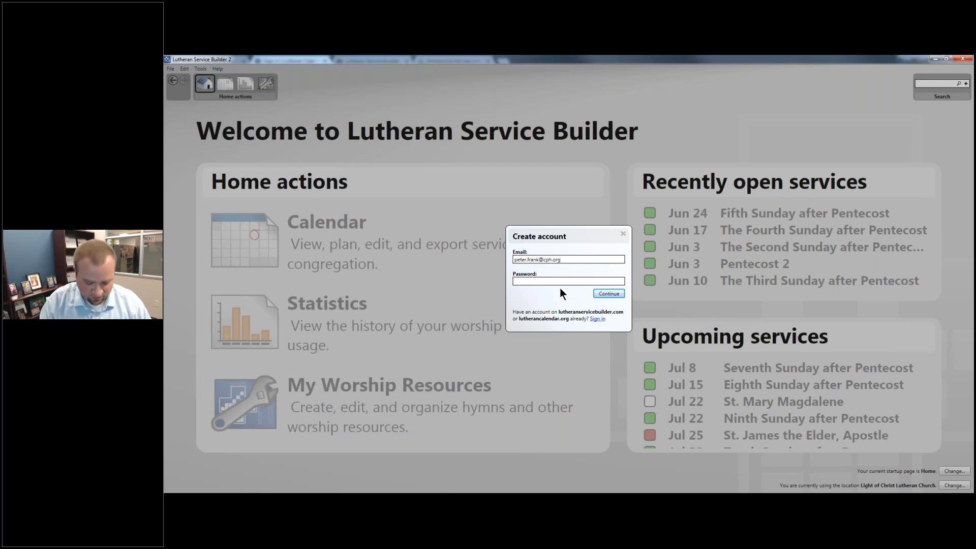
- Enter the account e-mail, paste the account password, and submit to sign in
{"action": "key", "text": "ctrl+v"}
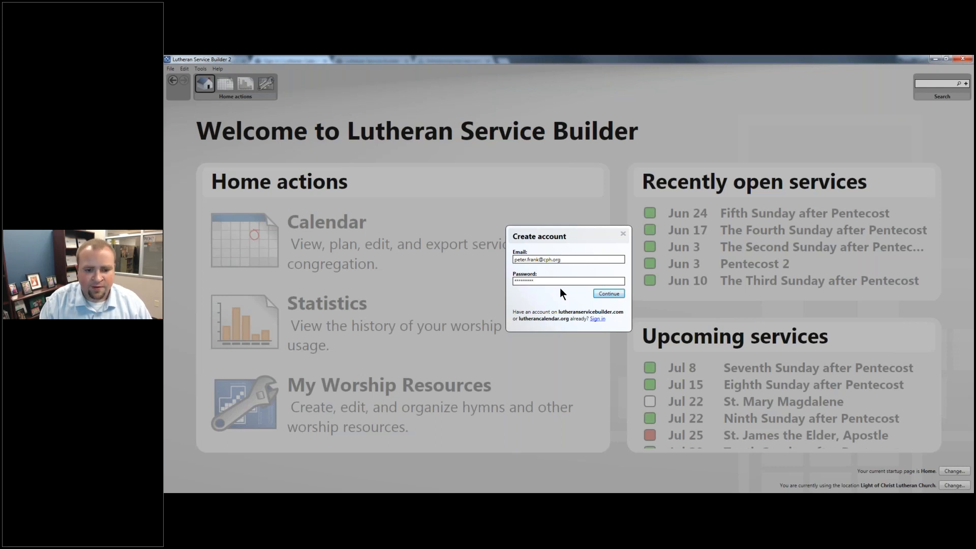
{"action": "key", "text": "Return"}
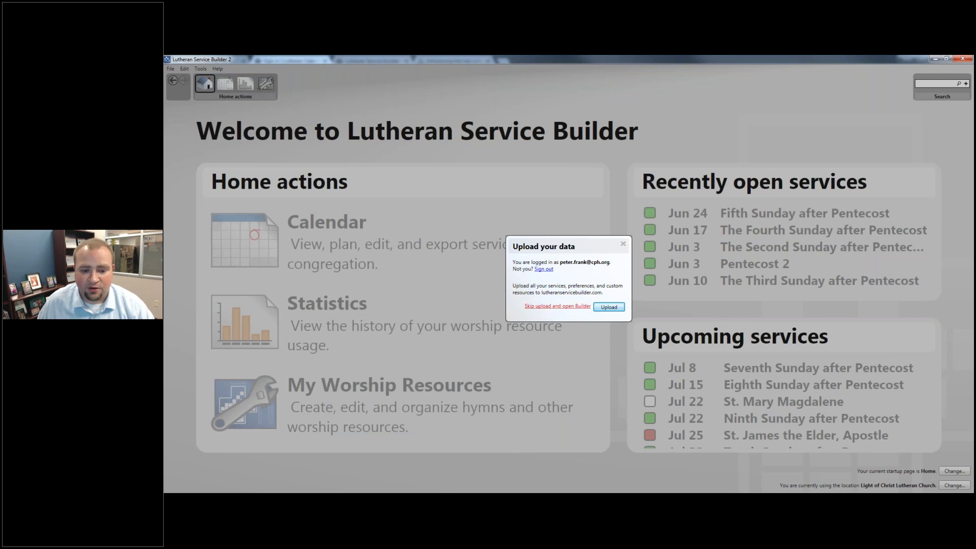
- Skip the data upload and open the new Builder
{"action": "left_click", "coordinate": [542, 306]}
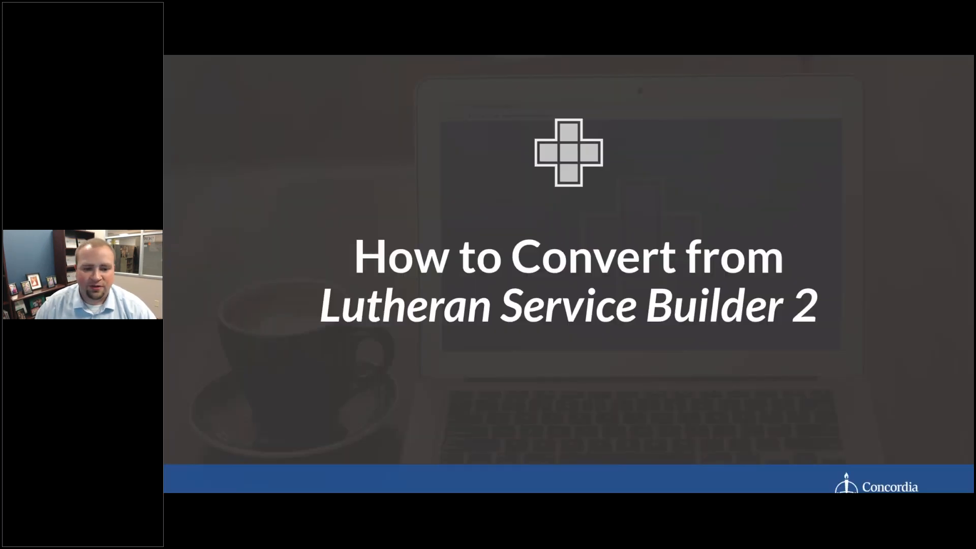
- Advance the presentation to the 'Converting from Builder 2' slide
{"action": "key", "text": "Right"}
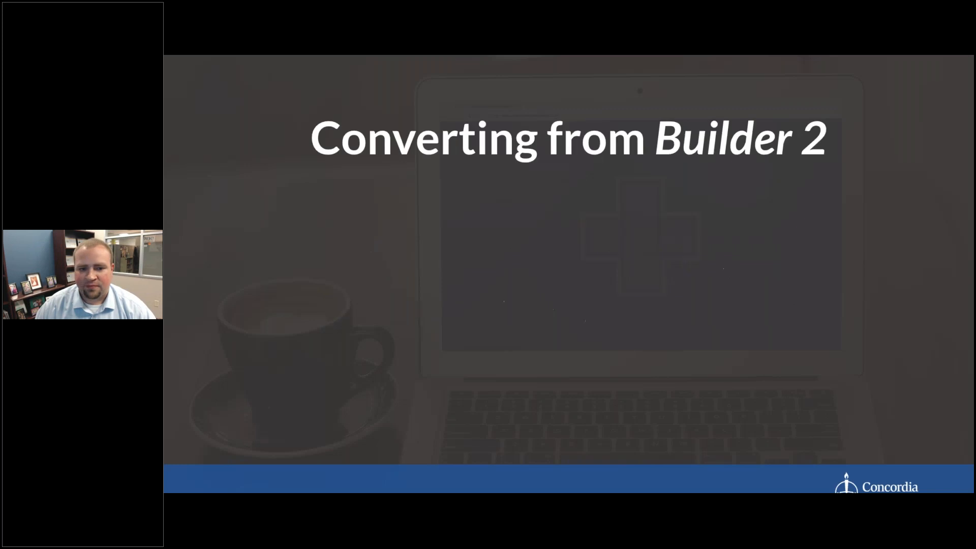
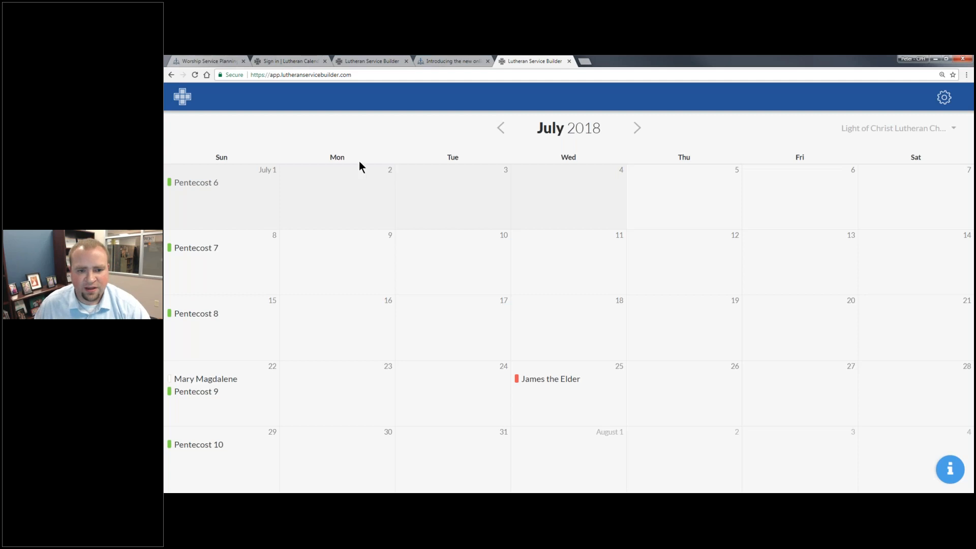
- Step the calendar back a month and forward again to July 2018, then list the church locations
{"action": "left_click", "coordinate": [500, 128]}
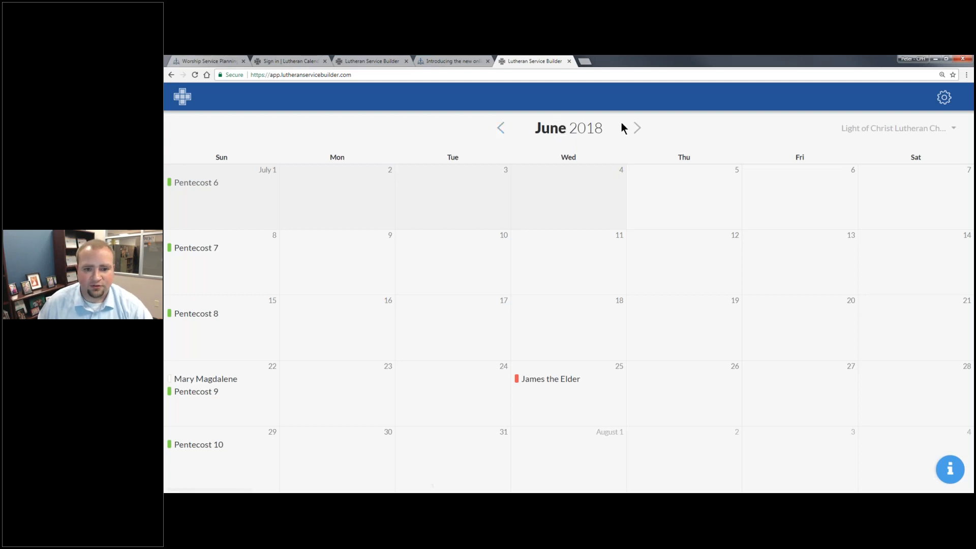
{"action": "left_click", "coordinate": [637, 129]}
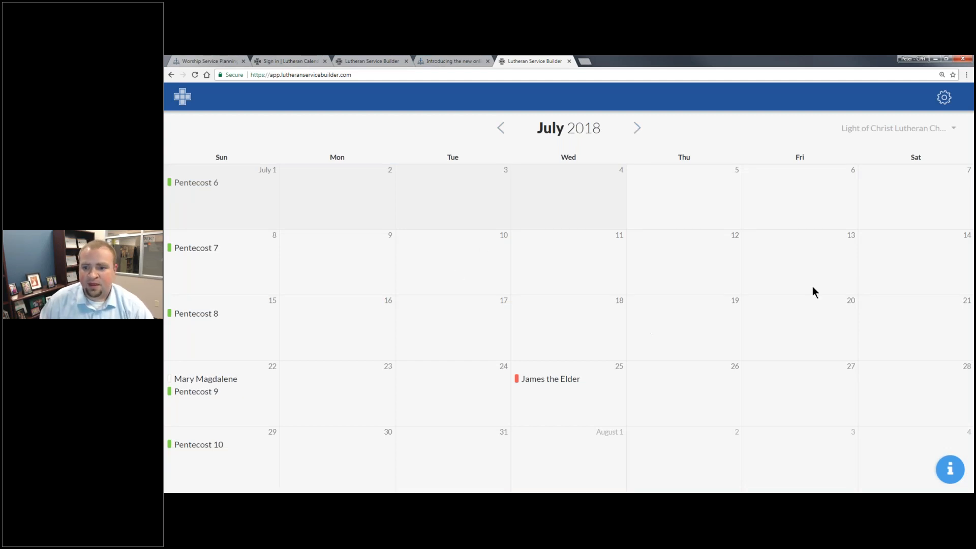
{"action": "left_click", "coordinate": [852, 129]}
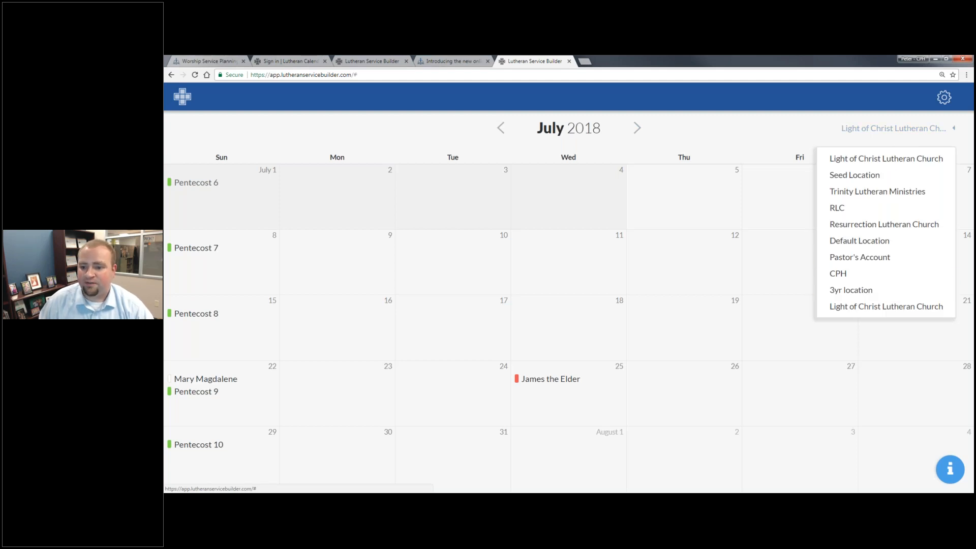
- Log into the Light of Christ Lutheran Church account instead
{"action": "left_click", "coordinate": [944, 97]}
{"action": "left_click", "coordinate": [921, 284]}
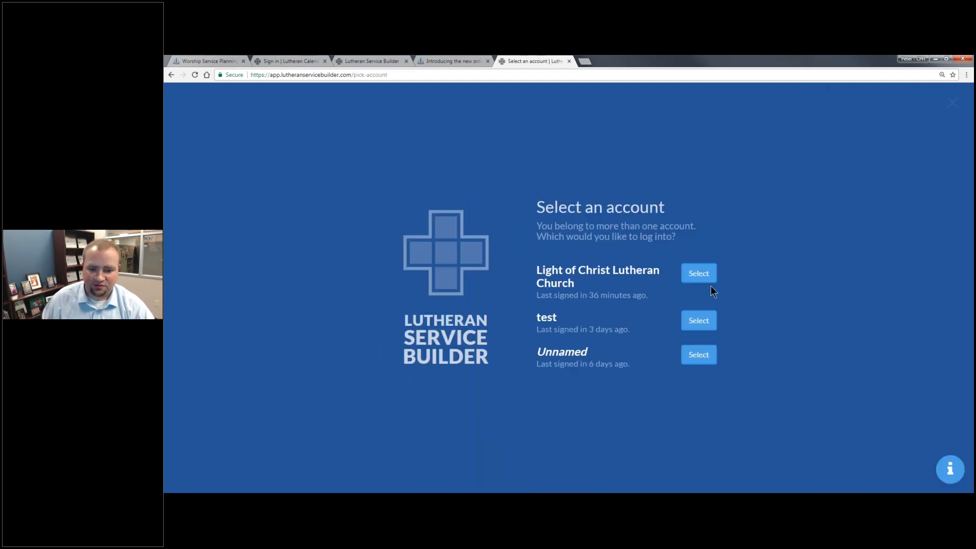
{"action": "left_click", "coordinate": [702, 275]}
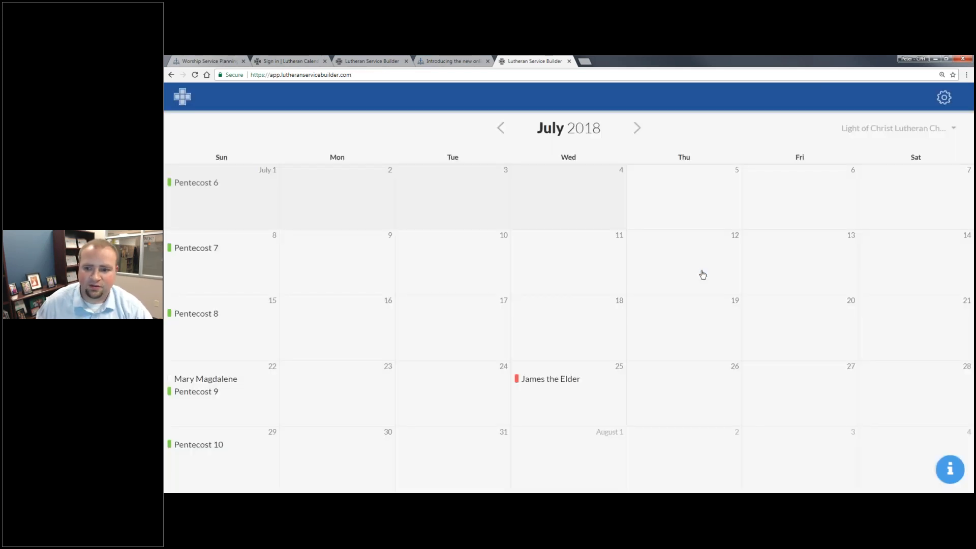
- Select the Light of Christ Lutheran Church location and reopen the account options
{"action": "left_click", "coordinate": [893, 128]}
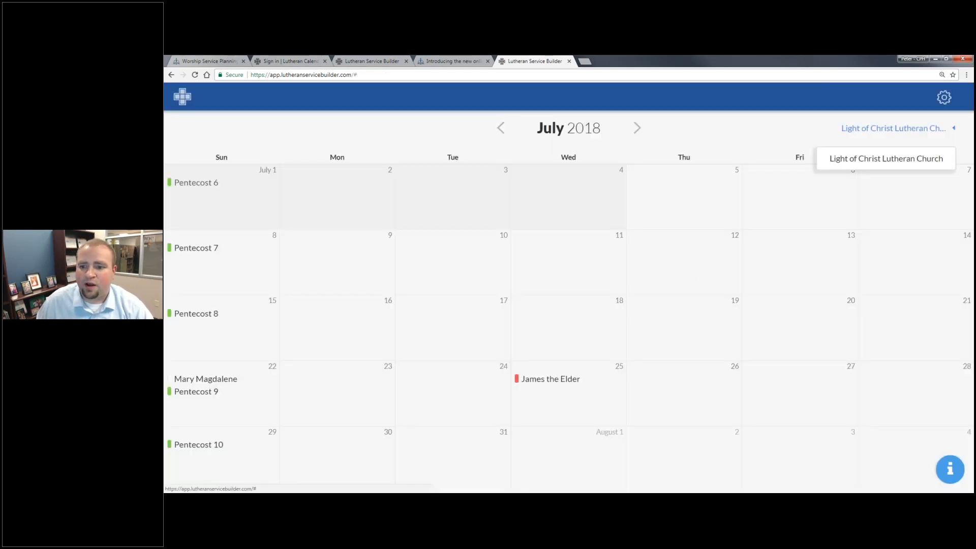
{"action": "left_click", "coordinate": [896, 160]}
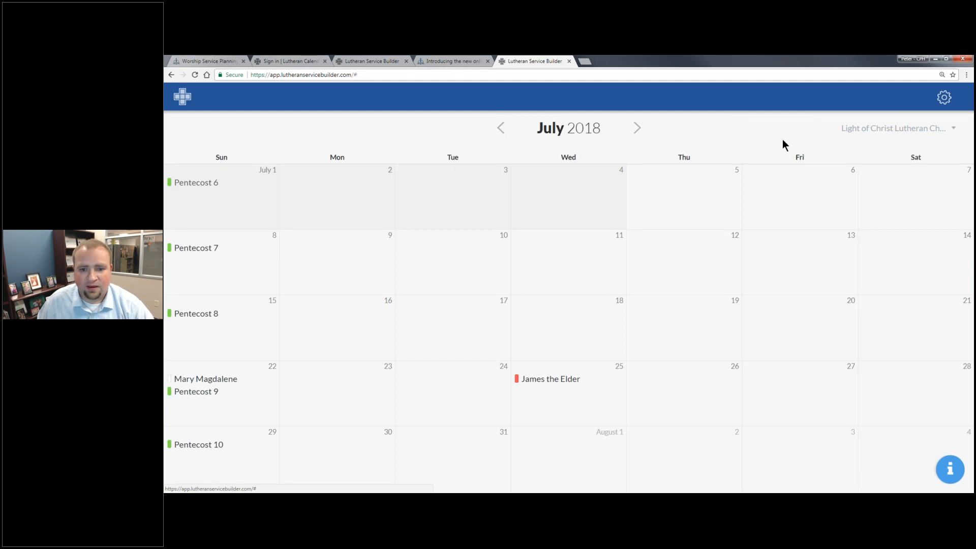
{"action": "left_click", "coordinate": [943, 98]}
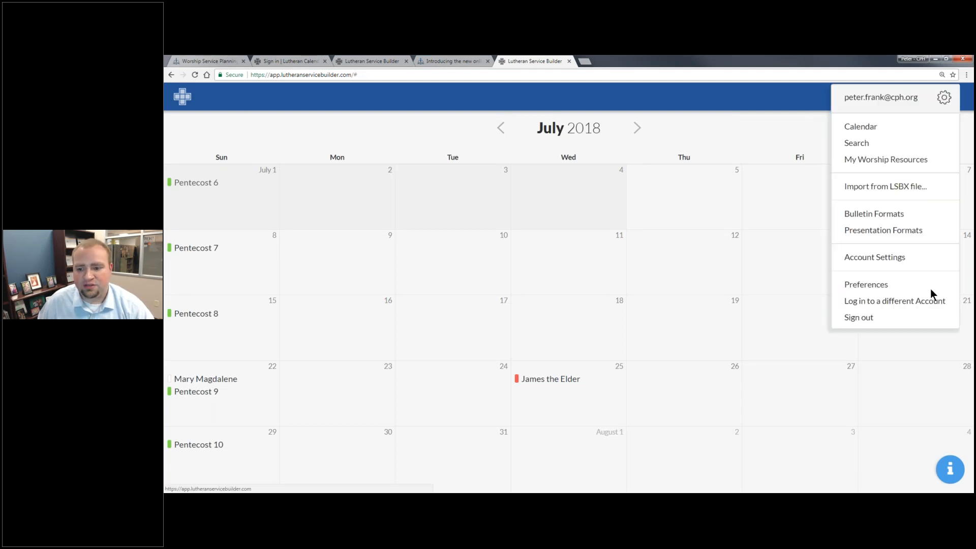
{"action": "left_click", "coordinate": [922, 282]}
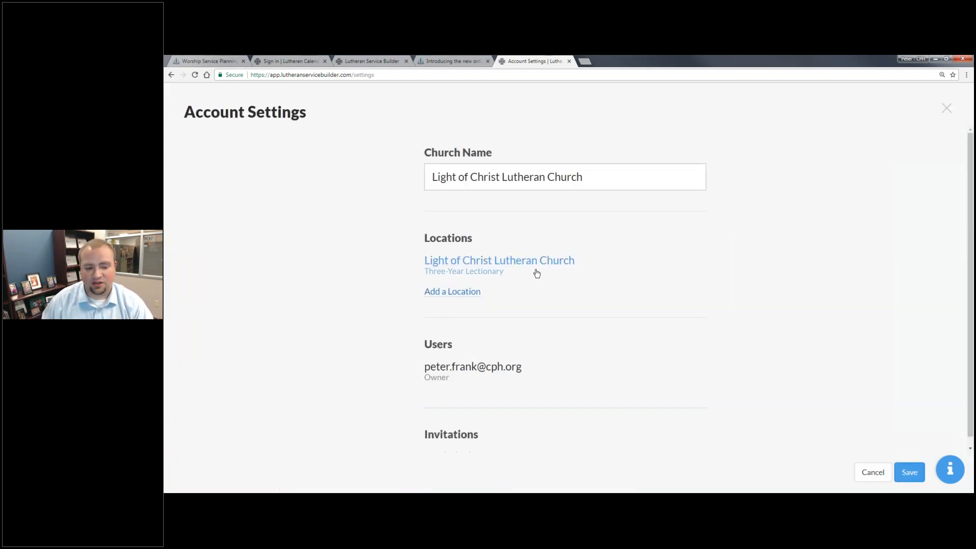
{"action": "scroll", "coordinate": [525, 391], "scroll_direction": "down", "scroll_amount": 1}
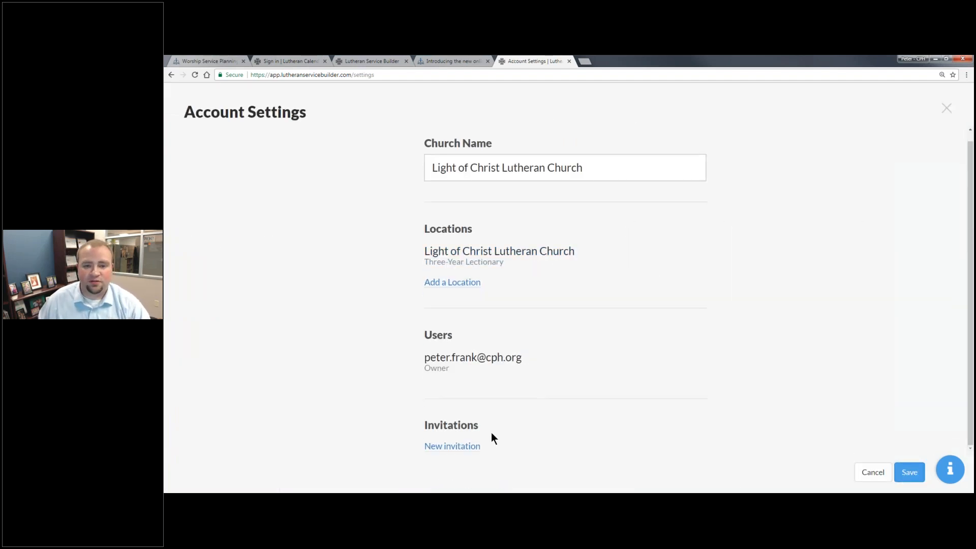
{"action": "left_click", "coordinate": [464, 446]}
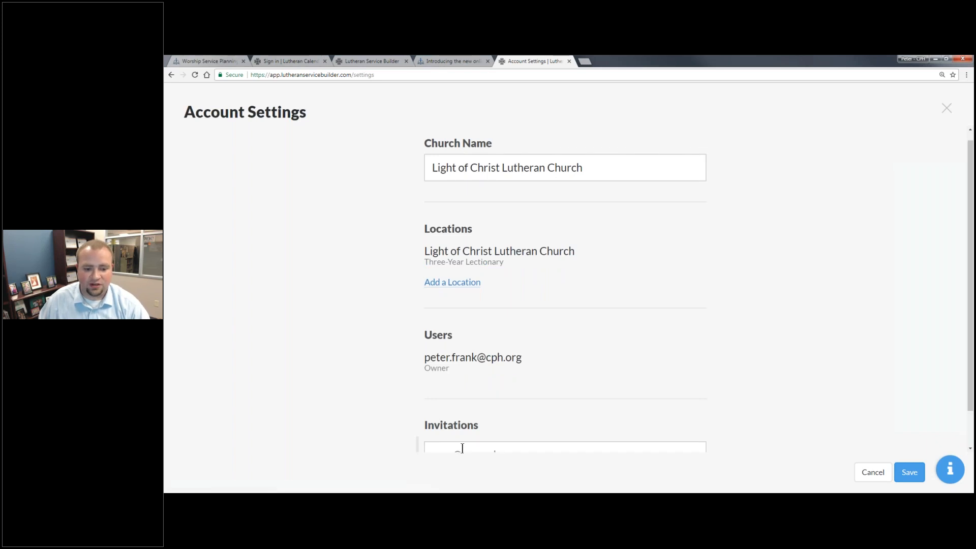
{"action": "scroll", "coordinate": [508, 409], "scroll_direction": "down", "scroll_amount": 1}
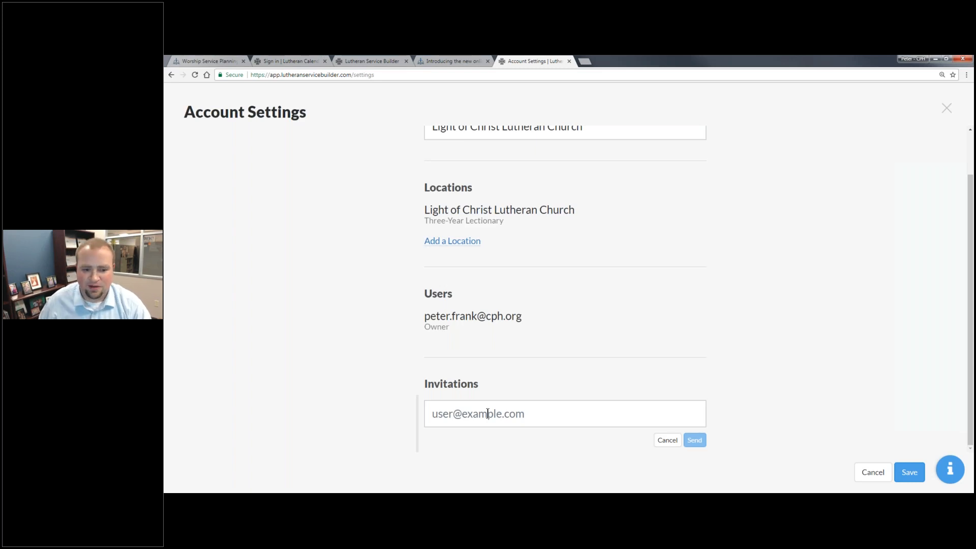
{"action": "left_click", "coordinate": [943, 112]}
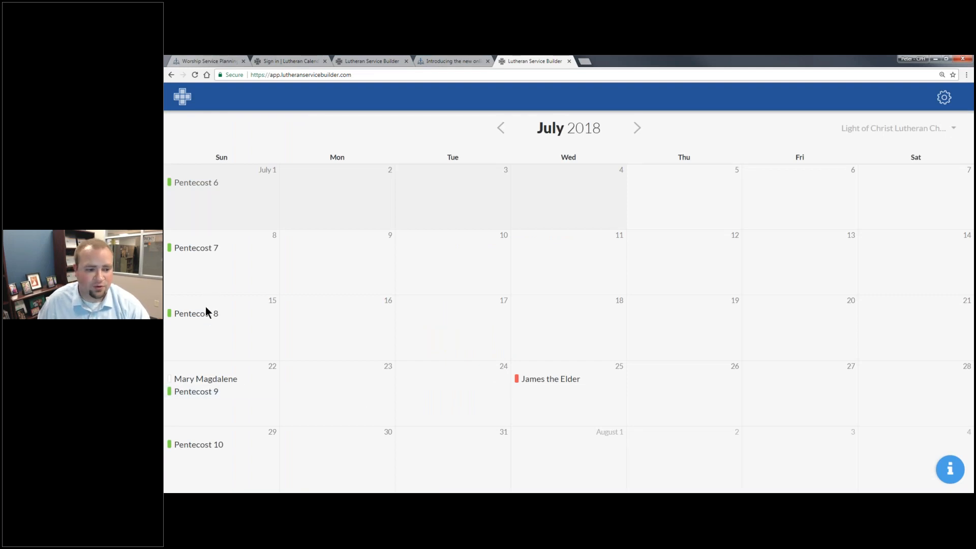
- Open Pentecost 7 on the calendar and review its four appointed readings
{"action": "left_click", "coordinate": [196, 247]}
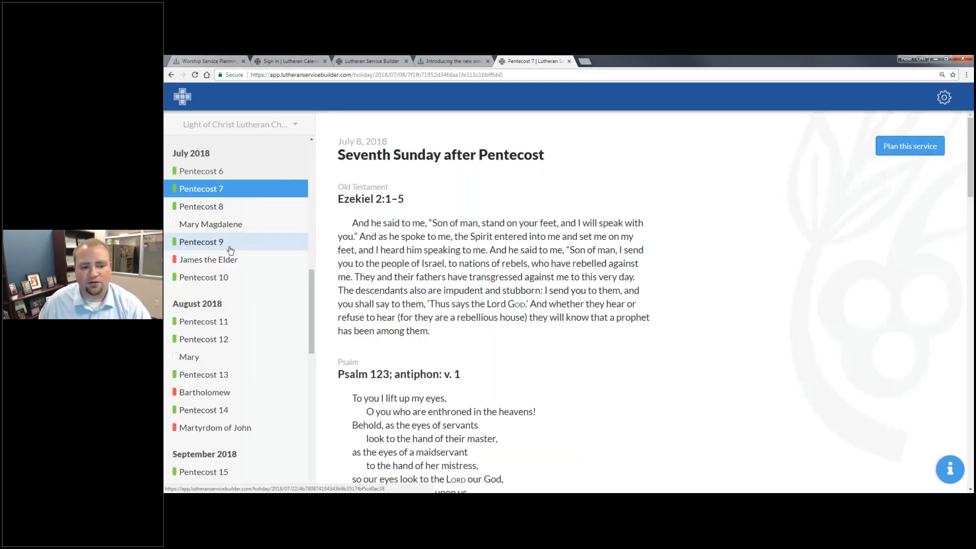
{"action": "scroll", "coordinate": [572, 308], "scroll_direction": "down", "scroll_amount": 10}
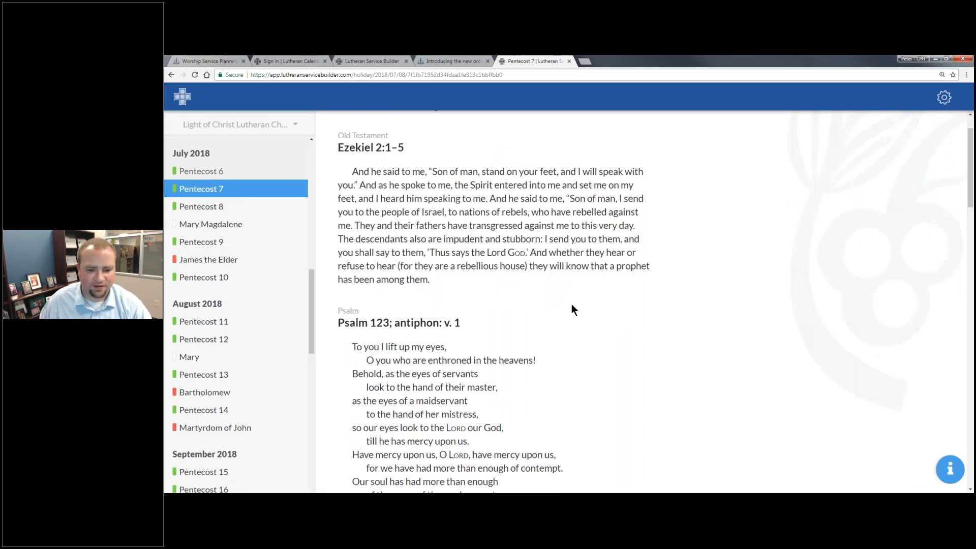
{"action": "scroll", "coordinate": [555, 395], "scroll_direction": "down", "scroll_amount": 2}
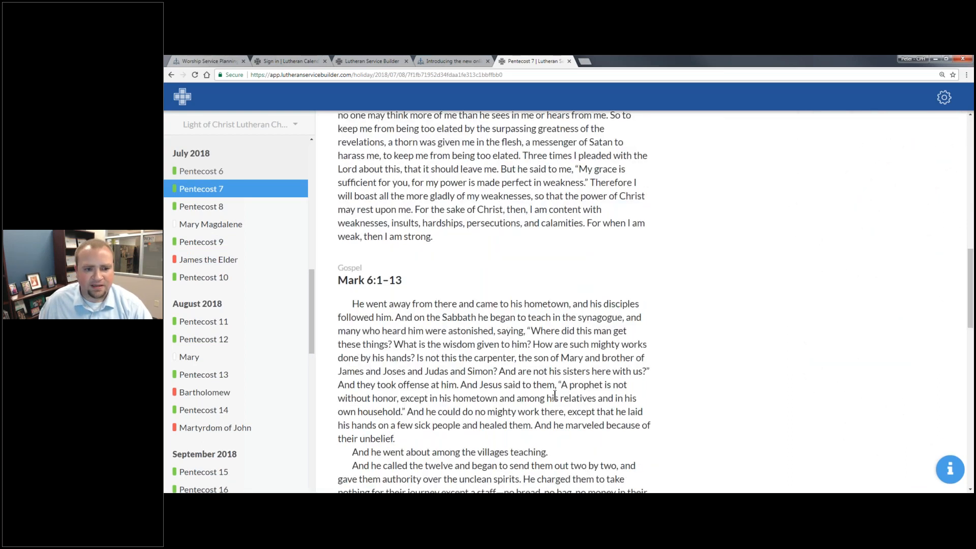
{"action": "scroll", "coordinate": [544, 364], "scroll_direction": "down", "scroll_amount": 3}
{"action": "scroll", "coordinate": [544, 364], "scroll_direction": "up", "scroll_amount": 15}
- Plan the July 8 Seventh Sunday after Pentecost service, then go to the presentation
{"action": "left_click", "coordinate": [920, 153]}
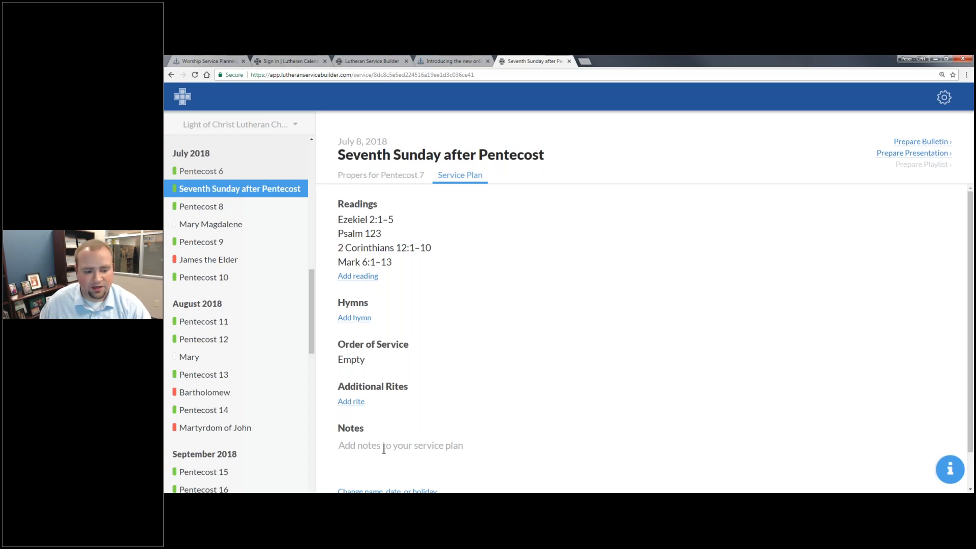
{"action": "scroll", "coordinate": [386, 445], "scroll_direction": "down", "scroll_amount": 1}
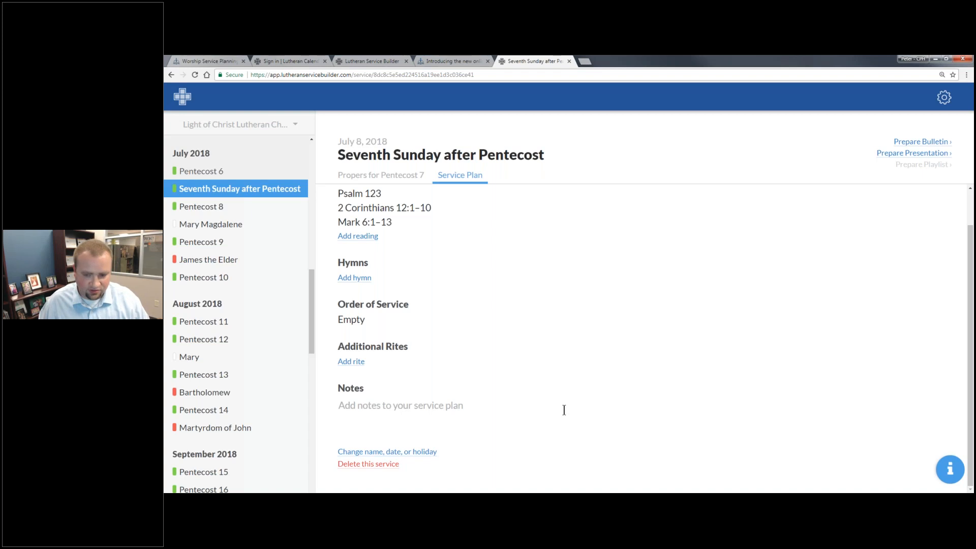
{"action": "key", "text": "alt+Tab"}
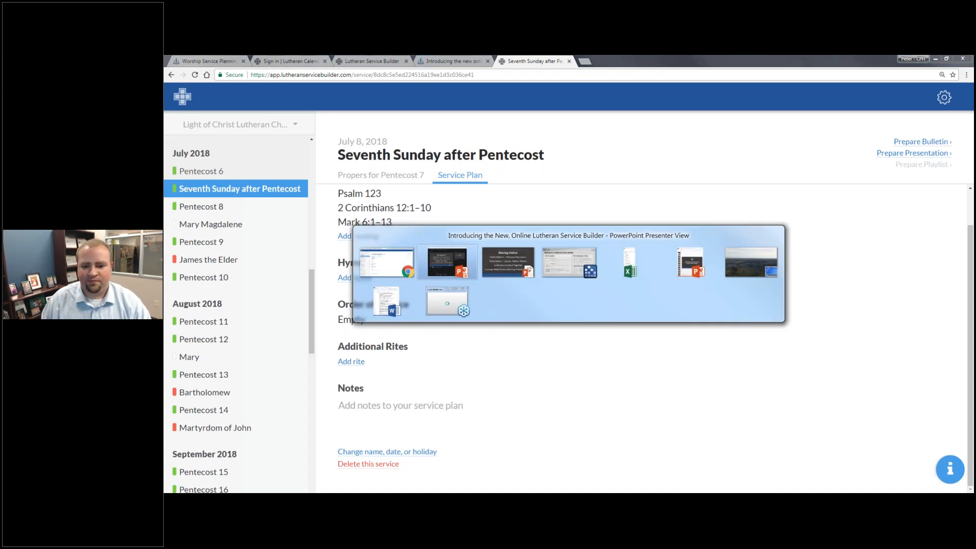
- Advance the Service Planning slide to its Builder 2 workflow, then switch to Lutheran Service Builder 2
{"action": "key", "text": "Right"}
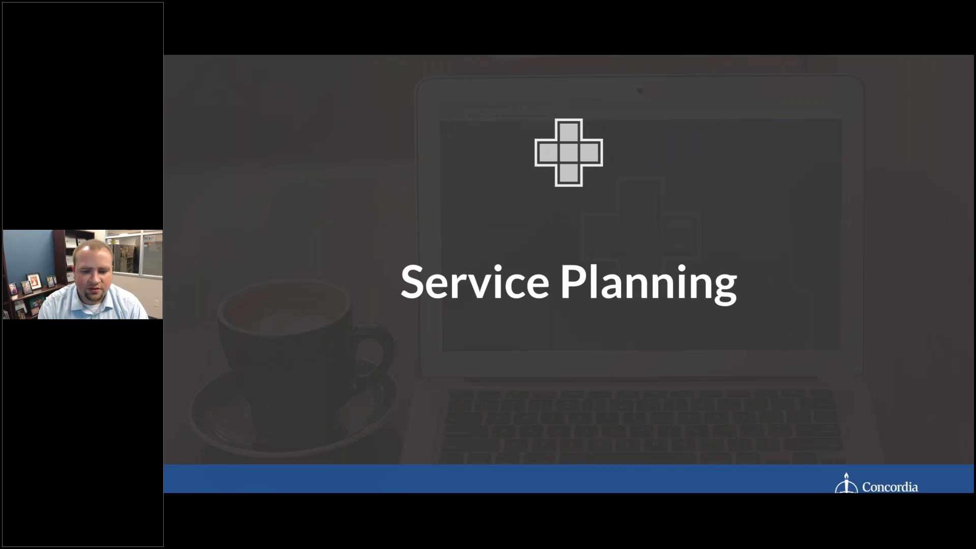
{"action": "key", "text": "Right"}
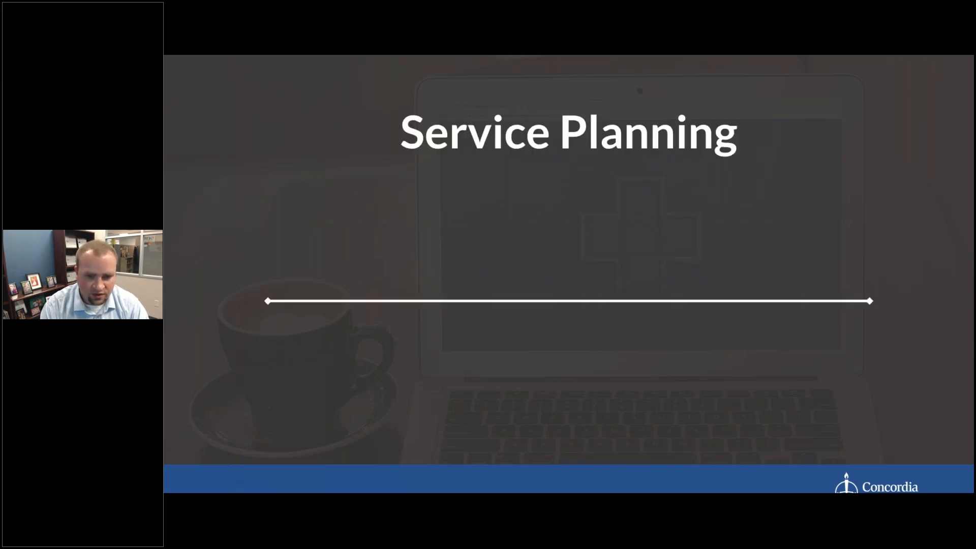
{"action": "key", "text": "Right"}
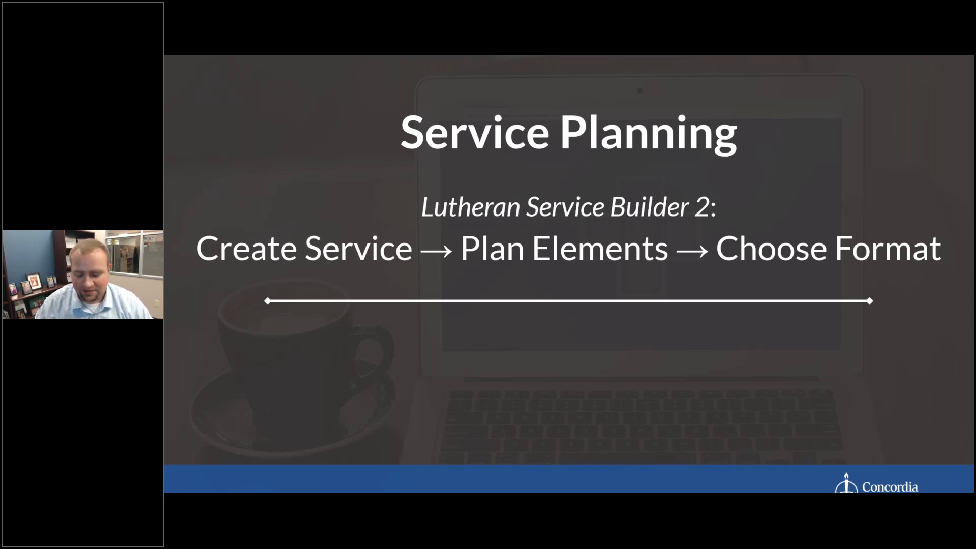
{"action": "key", "text": "alt+Tab"}
{"action": "key", "text": "alt+Tab"}
{"action": "key", "text": "alt+Tab"}
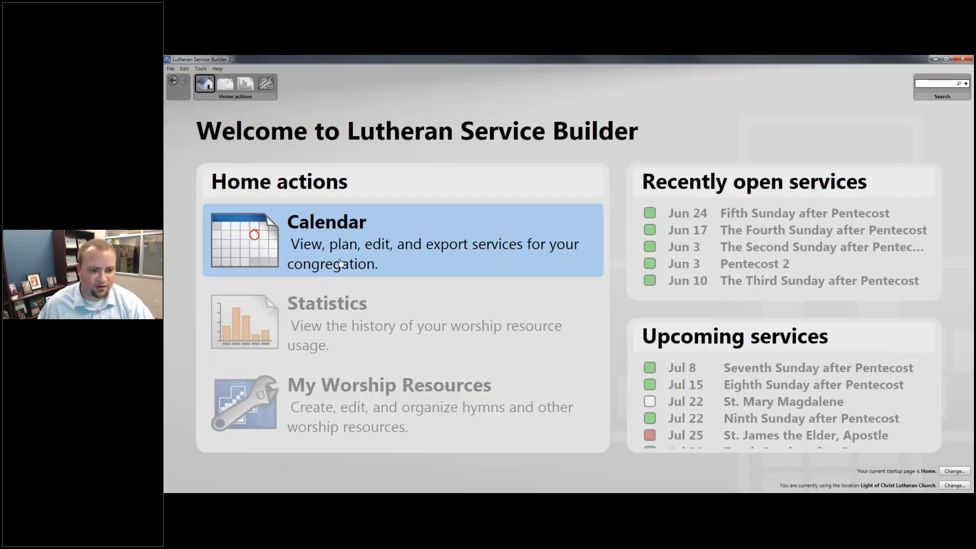
- From the calendar, plan the Jul 8 Pentecost 7 service on Divine Service, Setting One
{"action": "left_click", "coordinate": [340, 263]}
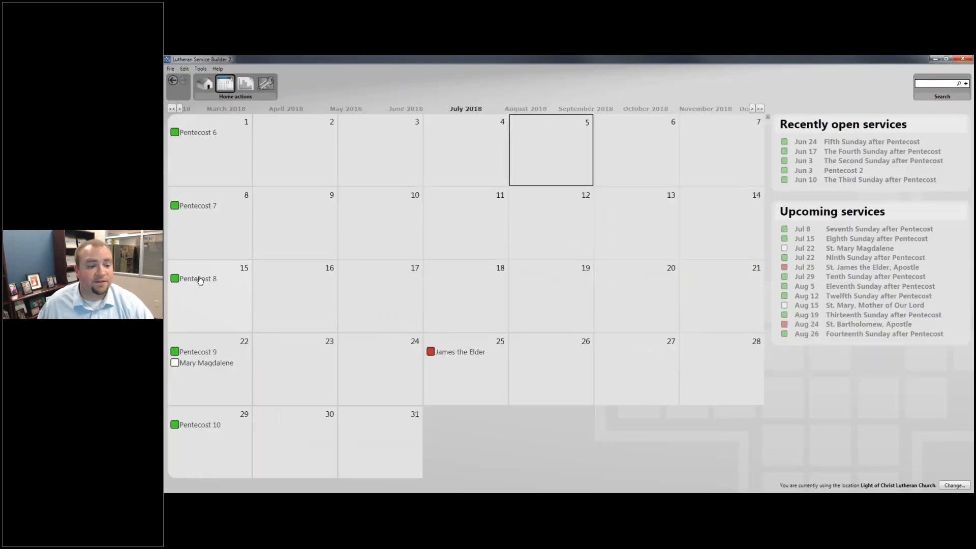
{"action": "left_click", "coordinate": [200, 280]}
{"action": "key", "text": "Escape"}
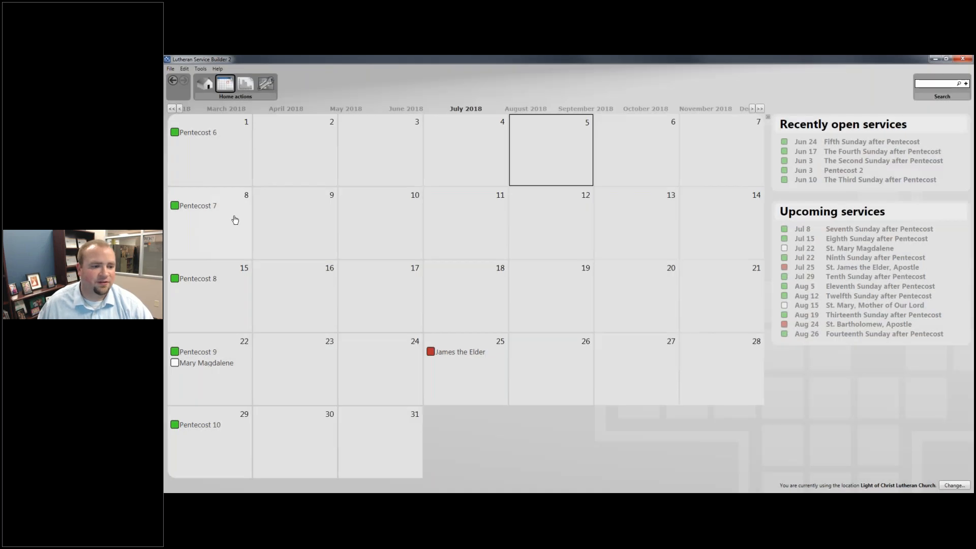
{"action": "left_click", "coordinate": [193, 208]}
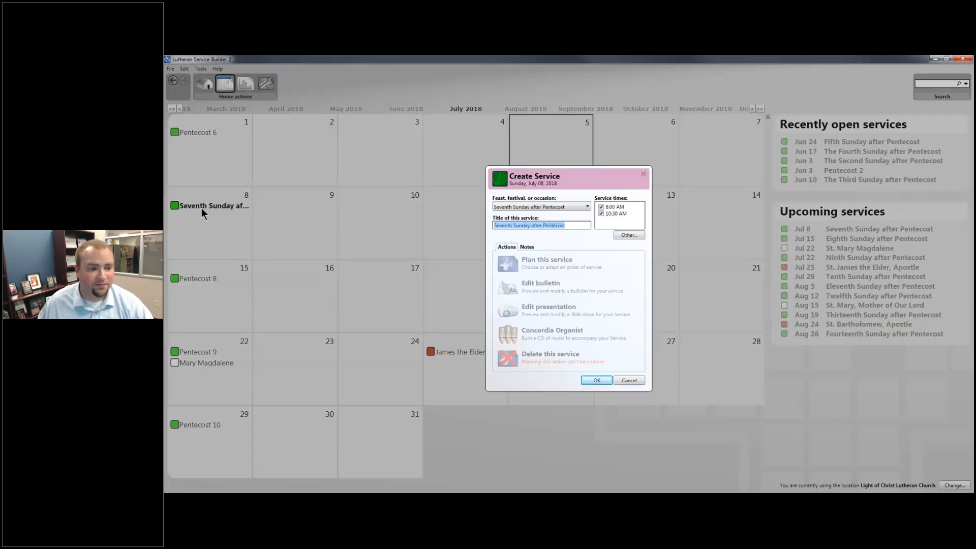
{"action": "left_click", "coordinate": [544, 263]}
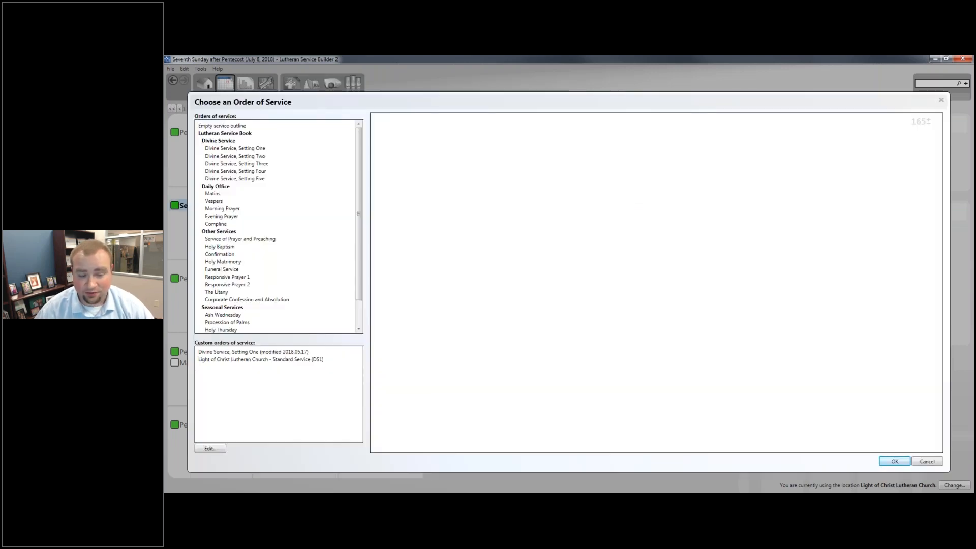
{"action": "left_click", "coordinate": [268, 156]}
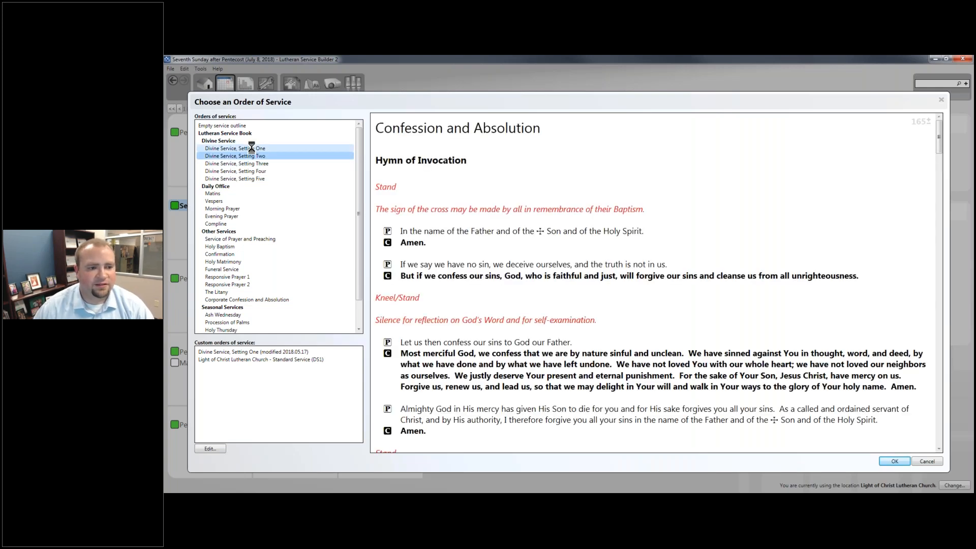
{"action": "left_click", "coordinate": [251, 148]}
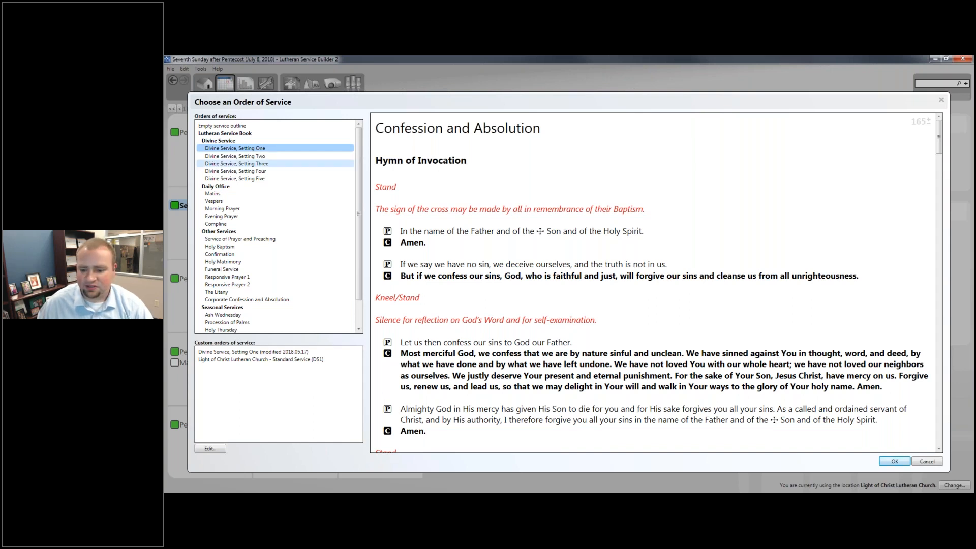
{"action": "left_click", "coordinate": [894, 461]}
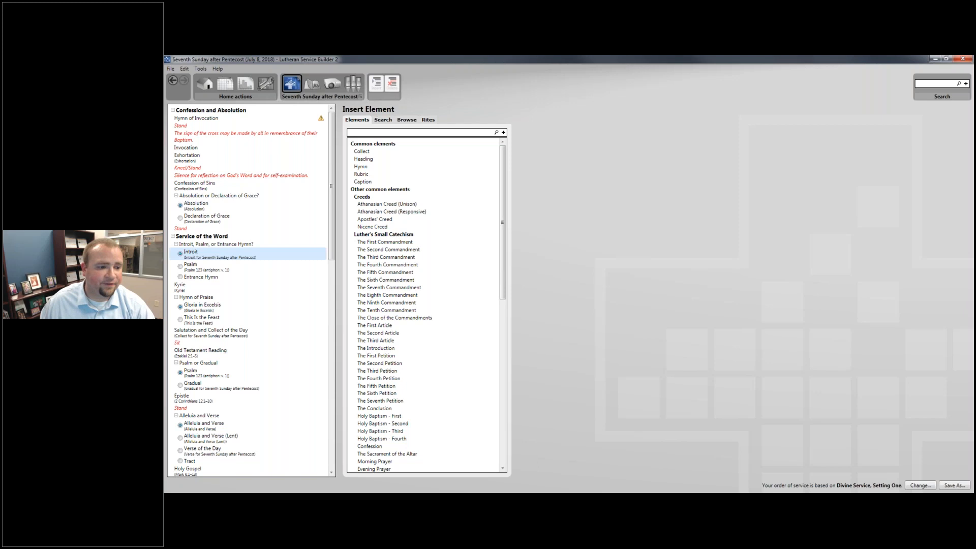
- Make hymn 612 the Hymn of Invocation and switch to the bulletin layout view
{"action": "left_click", "coordinate": [272, 122]}
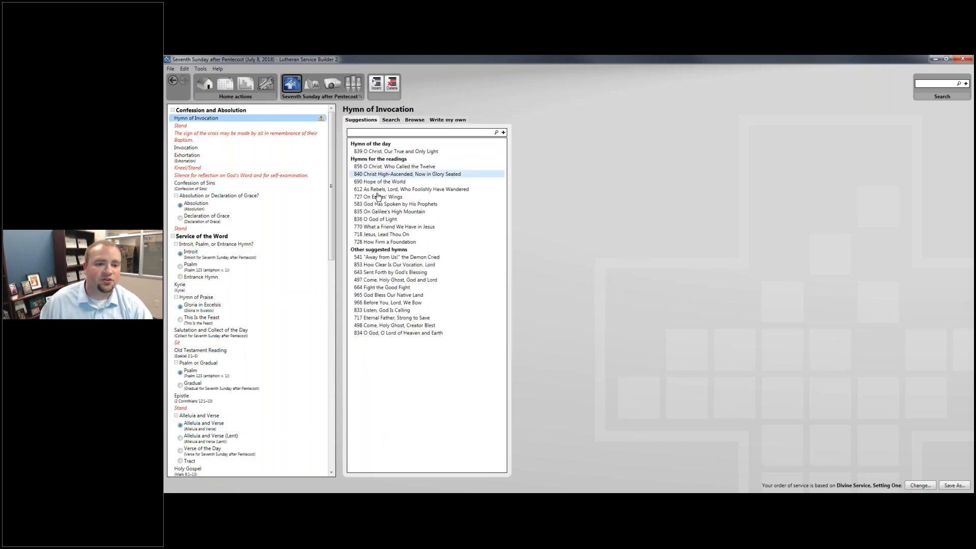
{"action": "left_click", "coordinate": [393, 190]}
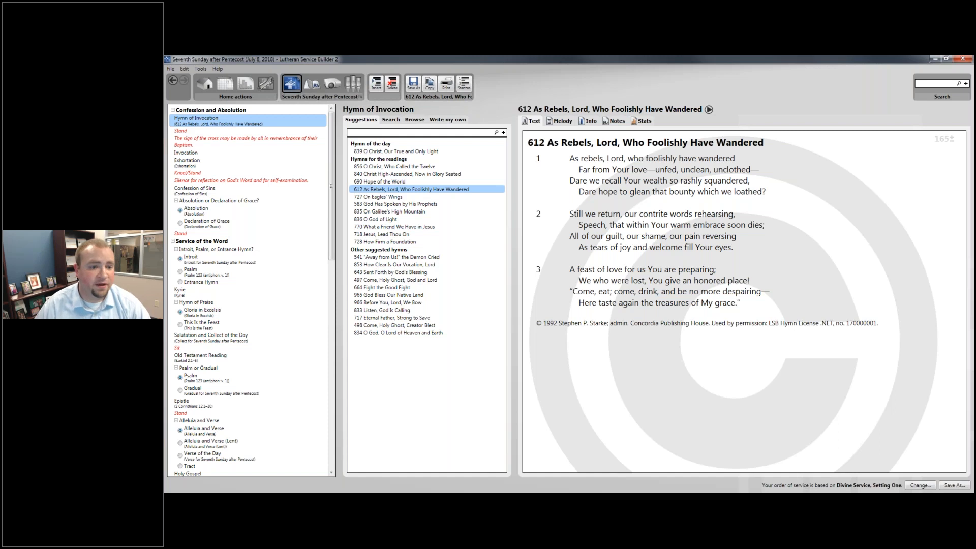
{"action": "left_click", "coordinate": [312, 84]}
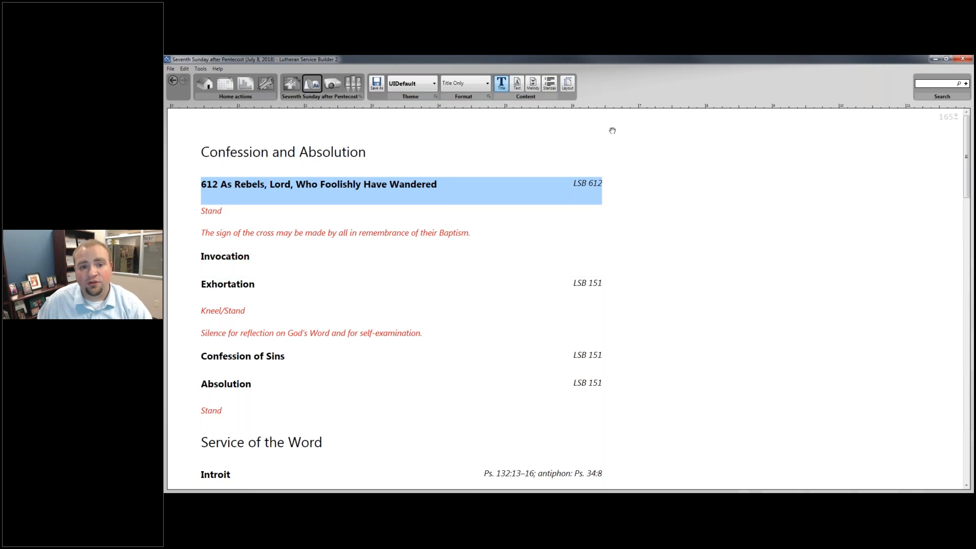
- Show hymn 612 with its melody, then minimize Builder 2 to reveal the online plan
{"action": "left_click", "coordinate": [530, 85]}
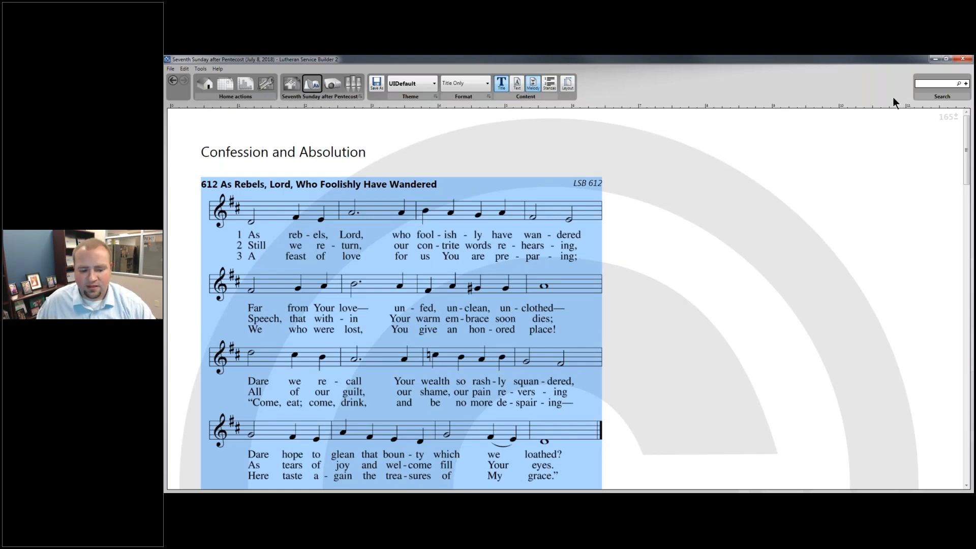
{"action": "left_click", "coordinate": [934, 59]}
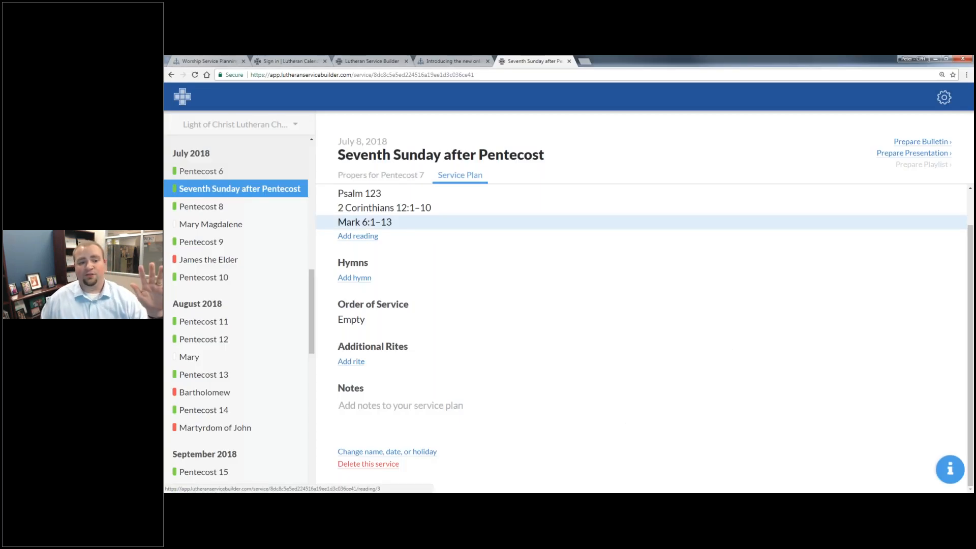
- Scroll the online plan up, then show the Service Planning slide's new Builder workflow
{"action": "scroll", "coordinate": [914, 437], "scroll_direction": "up", "scroll_amount": 1}
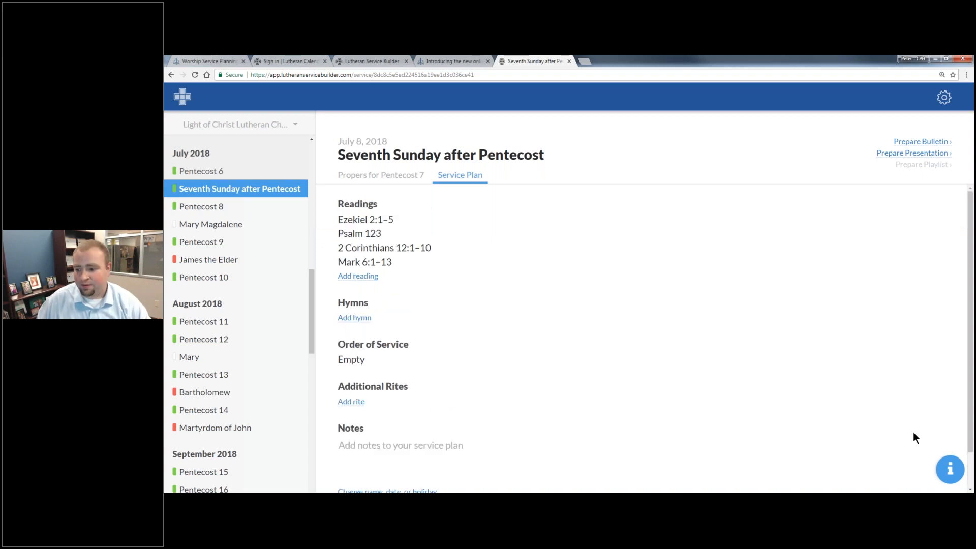
{"action": "key", "text": "alt+Tab"}
{"action": "key", "text": "Right"}
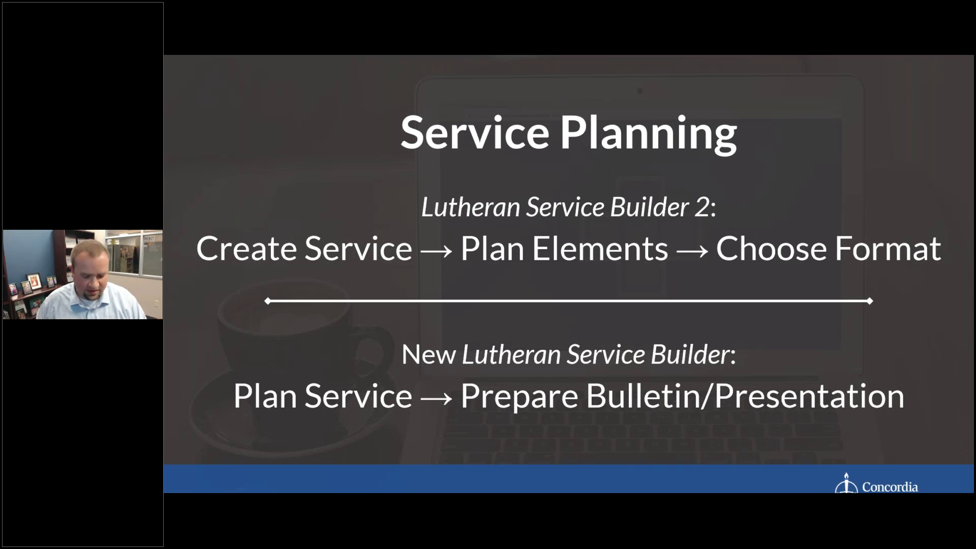
- Back in the online plan, add hymns 839, 856 and 840
{"action": "key", "text": "alt+Tab"}
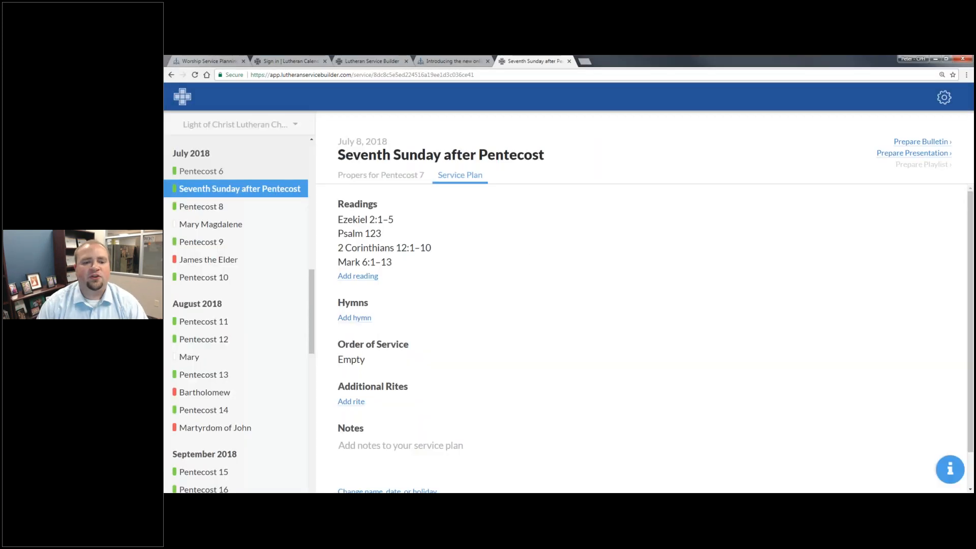
{"action": "left_click", "coordinate": [345, 317]}
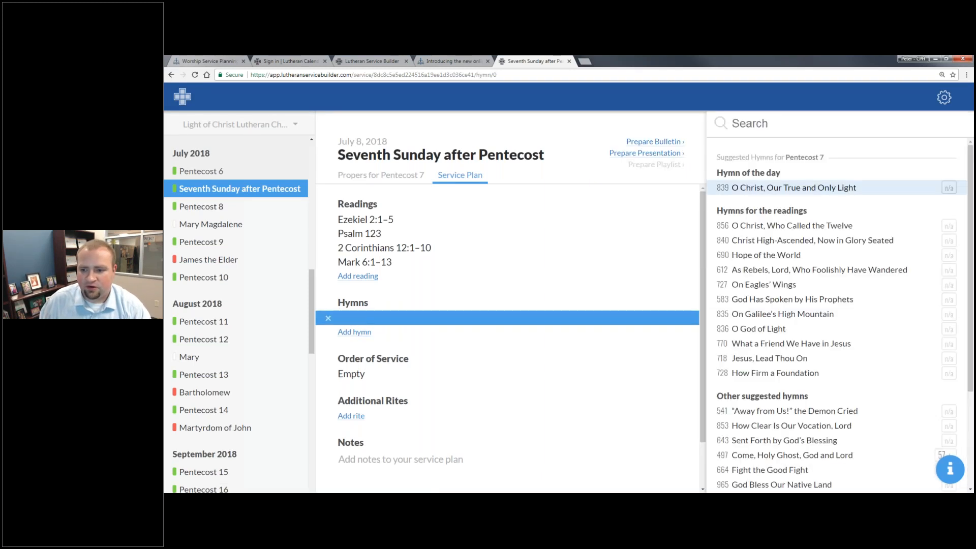
{"action": "left_click", "coordinate": [792, 191]}
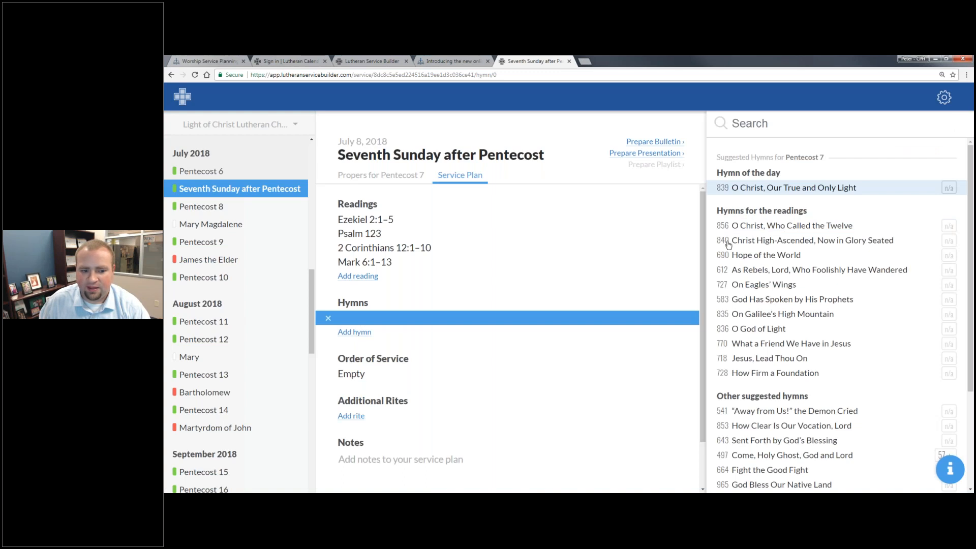
{"action": "left_click", "coordinate": [354, 332]}
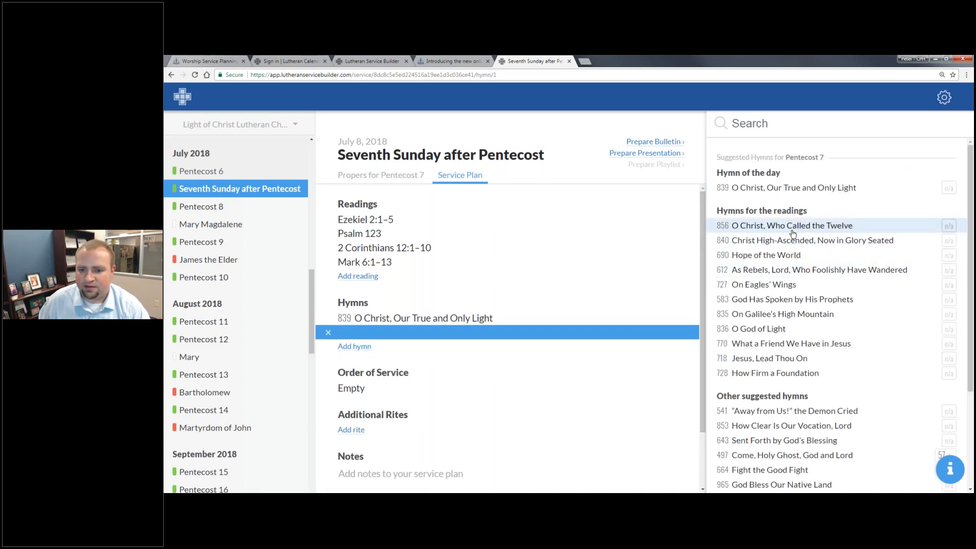
{"action": "left_click", "coordinate": [794, 227]}
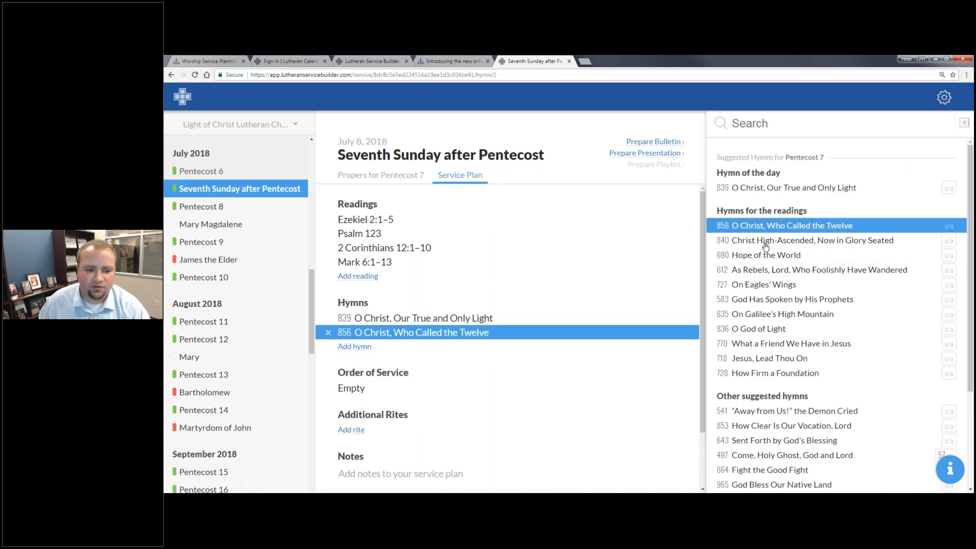
{"action": "left_click", "coordinate": [367, 347]}
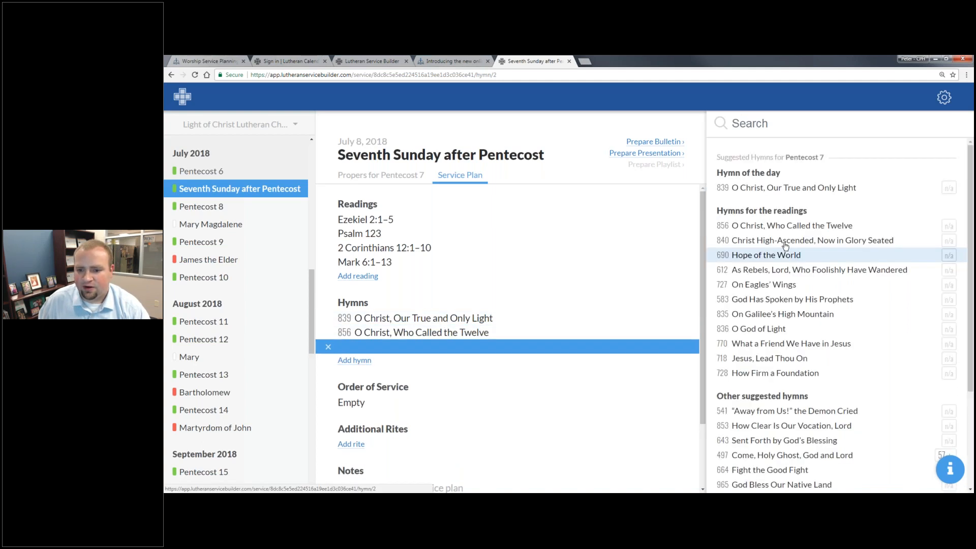
{"action": "left_click", "coordinate": [786, 243]}
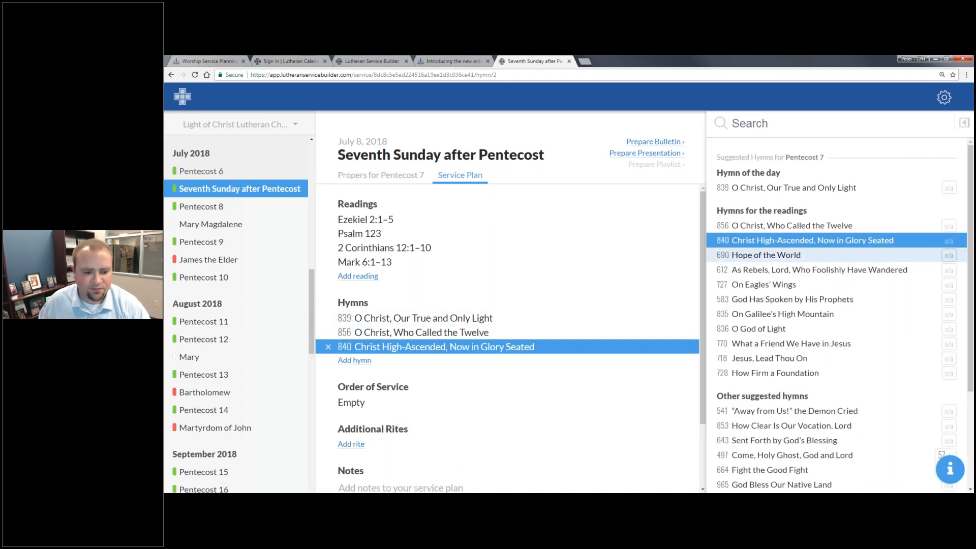
- Set Divine Service, Setting One as the order of service and add Holy Baptism as a rite
{"action": "left_click", "coordinate": [356, 401]}
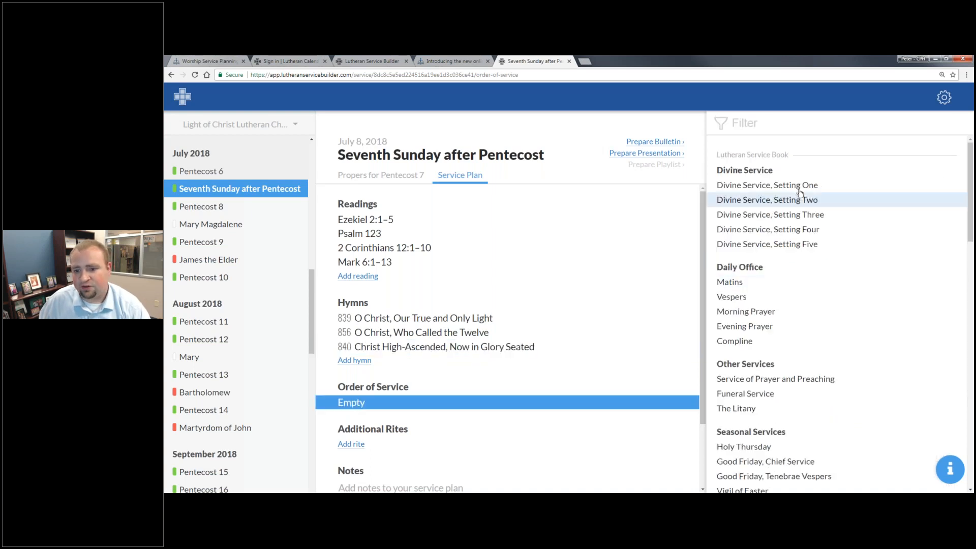
{"action": "left_click", "coordinate": [798, 189]}
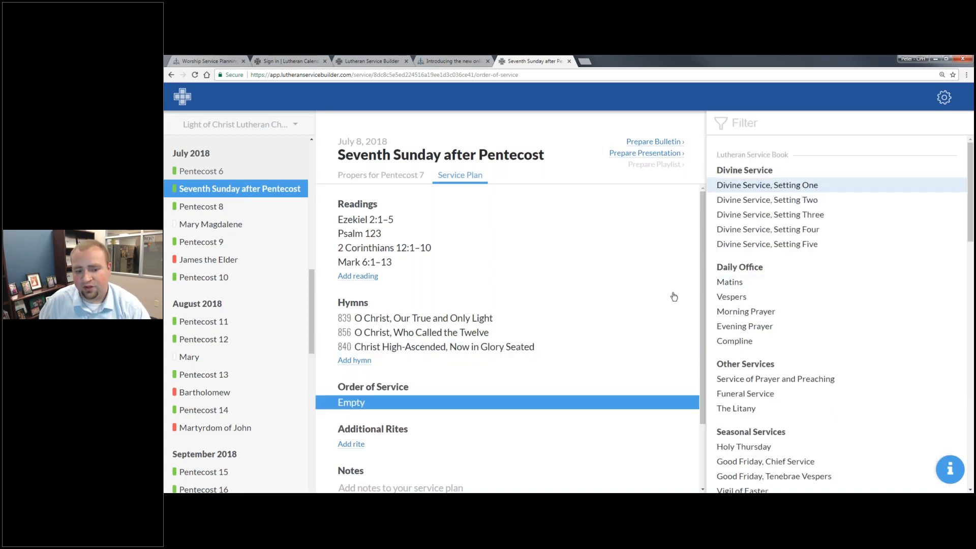
{"action": "left_click", "coordinate": [352, 445]}
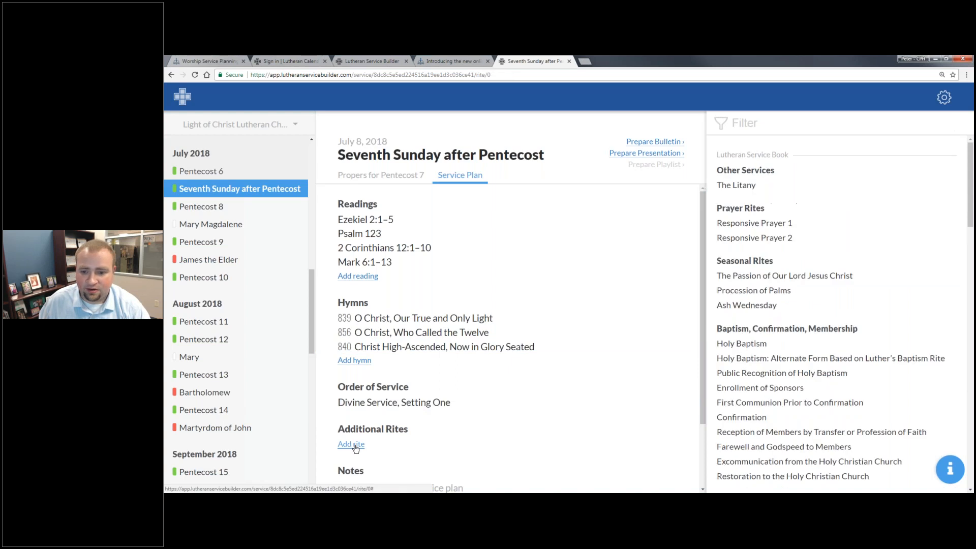
{"action": "left_click", "coordinate": [760, 343]}
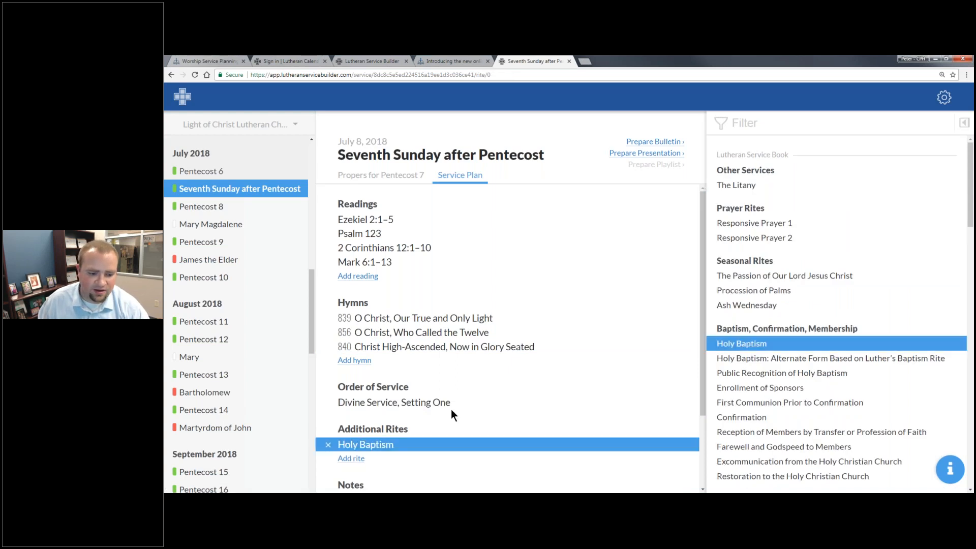
{"action": "scroll", "coordinate": [450, 409], "scroll_direction": "down", "scroll_amount": 2}
{"action": "left_click", "coordinate": [414, 416]}
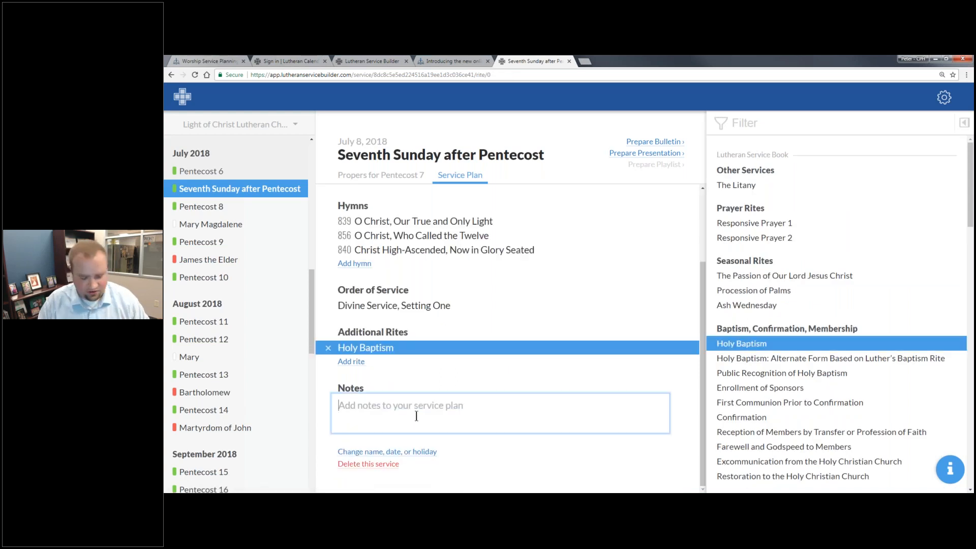
- Save a note on the plan naming the pastor who is preaching
{"action": "type", "text": "Pasto"}
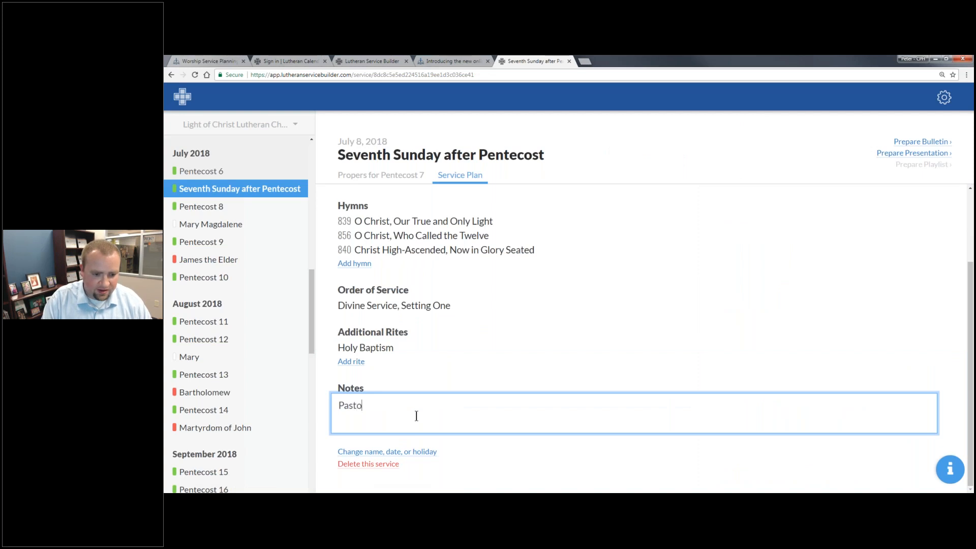
{"action": "type", "text": "r Williams is Preaching"}
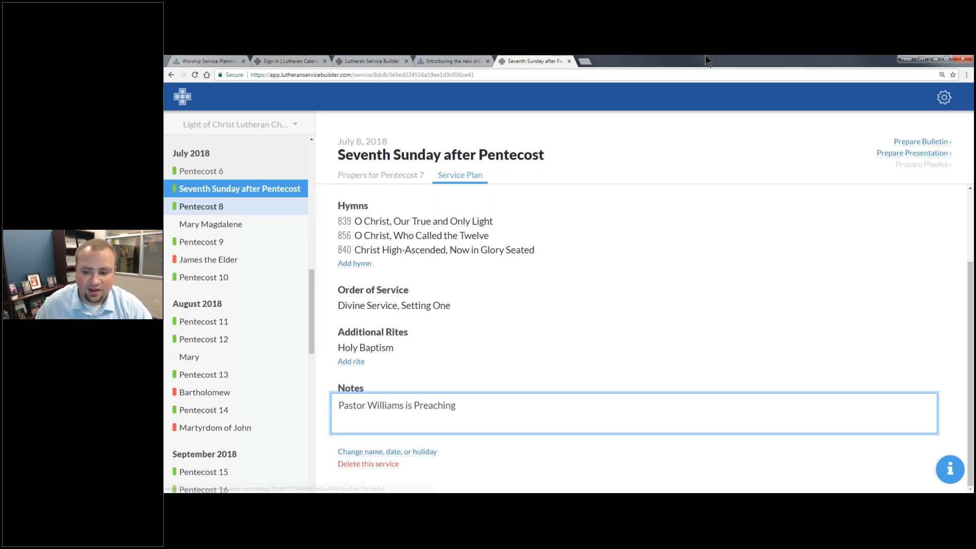
{"action": "left_click", "coordinate": [522, 382]}
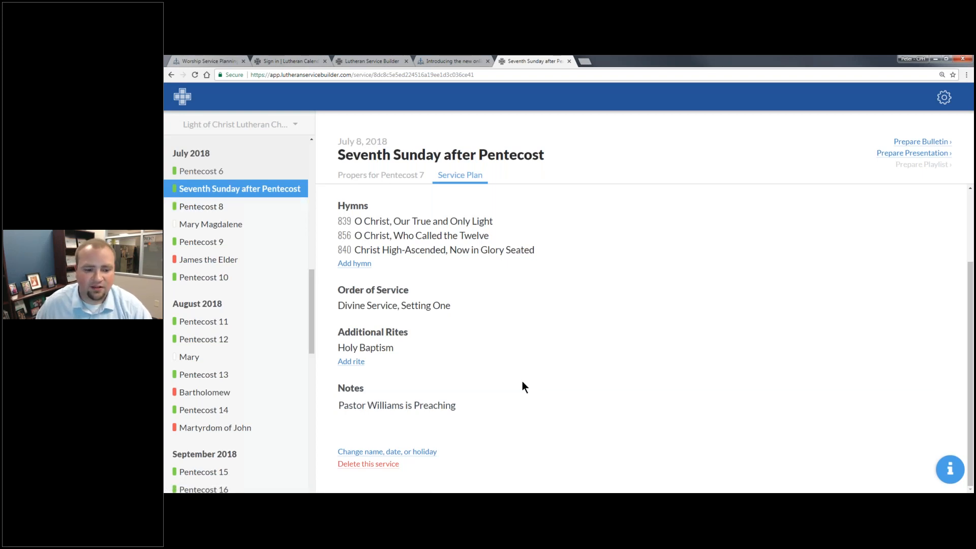
{"action": "left_click", "coordinate": [189, 208]}
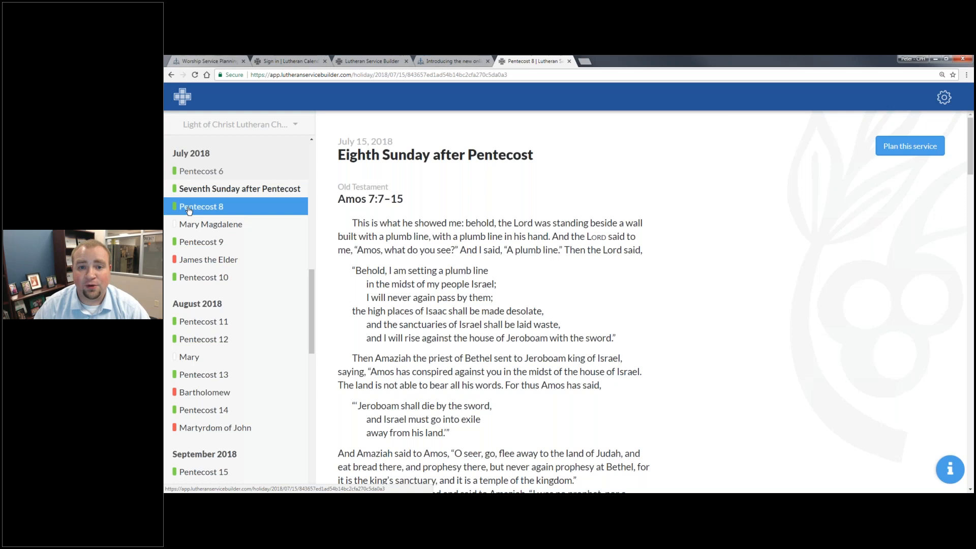
{"action": "left_click", "coordinate": [217, 191]}
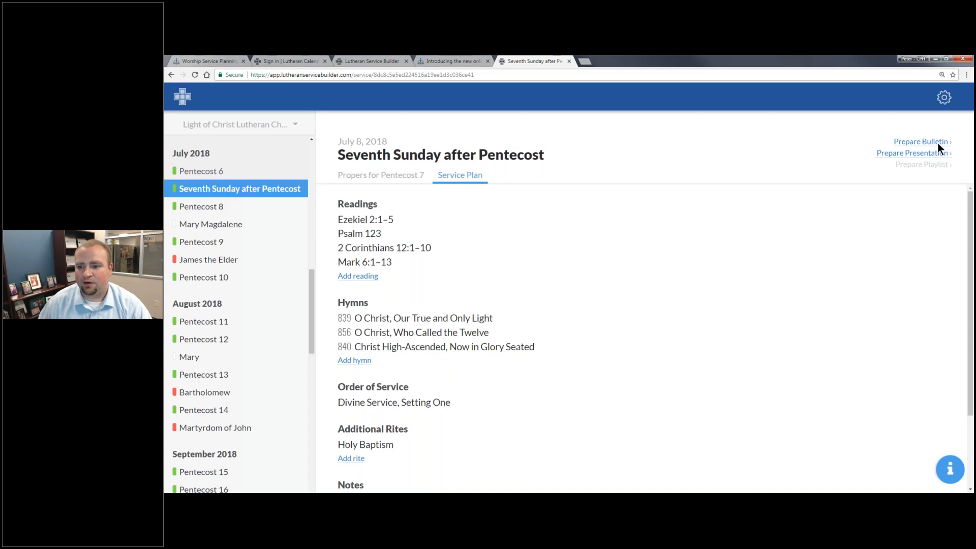
- Generate the Seventh Sunday bulletin, look it over, then return to the desktop Lutheran Service Builder 2 window
{"action": "left_click", "coordinate": [922, 142]}
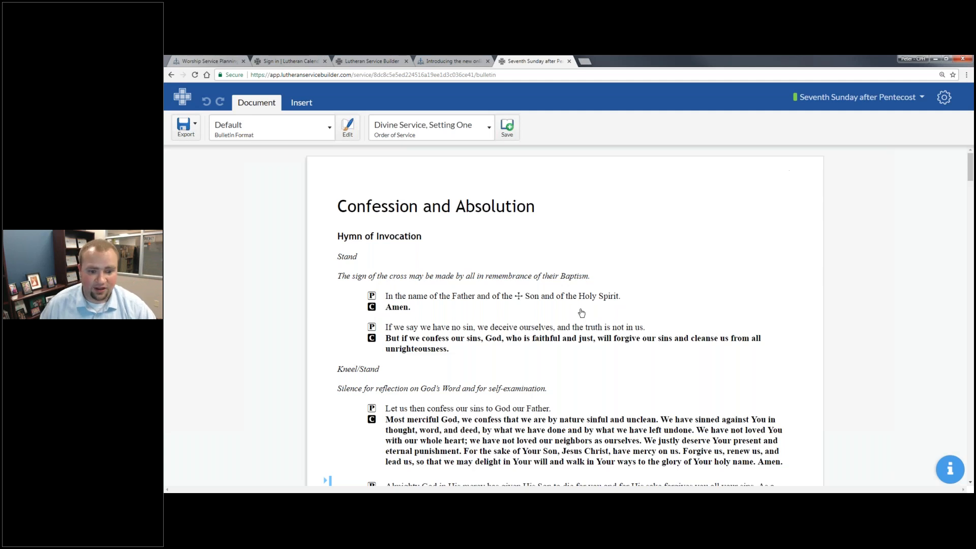
{"action": "scroll", "coordinate": [579, 305], "scroll_direction": "down", "scroll_amount": 2}
{"action": "scroll", "coordinate": [591, 307], "scroll_direction": "up", "scroll_amount": 2}
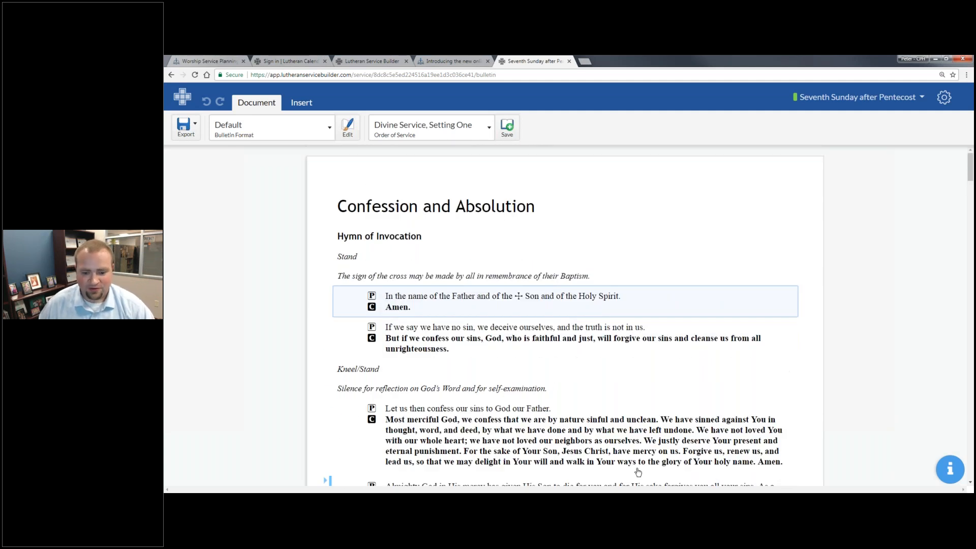
{"action": "left_click", "coordinate": [620, 501]}
{"action": "left_click", "coordinate": [619, 459]}
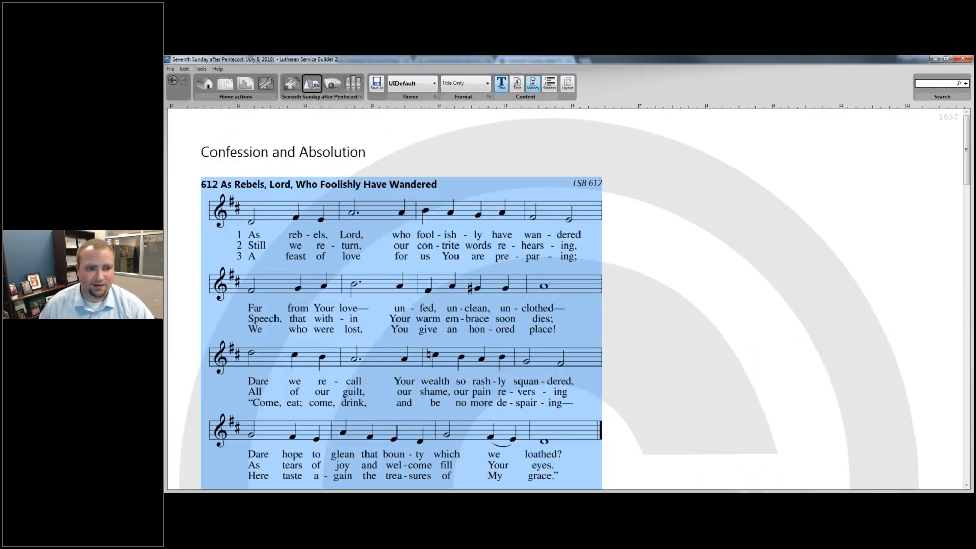
- Go back to editing hymn 612's details in Lutheran Service Builder 2, then return to the online bulletin
{"action": "left_click", "coordinate": [288, 88]}
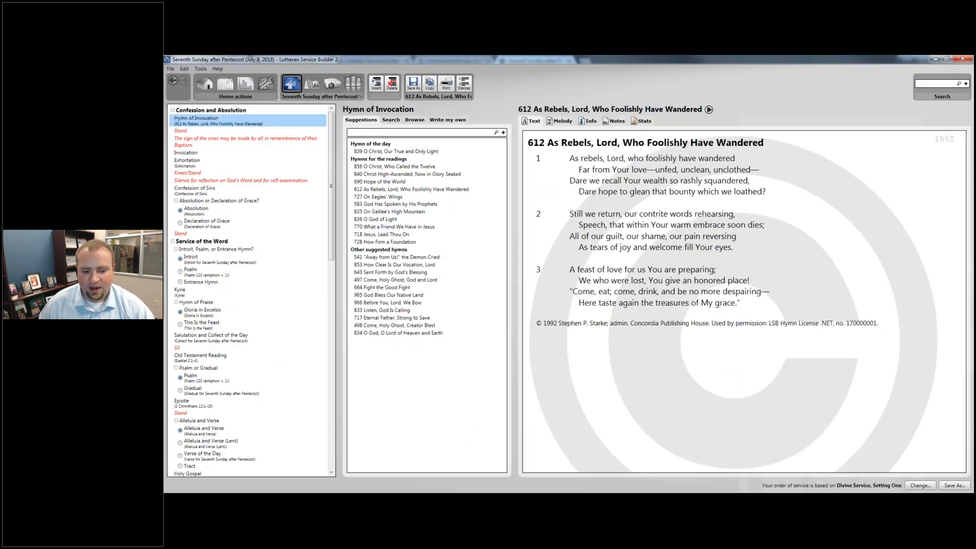
{"action": "key", "text": "alt+Tab"}
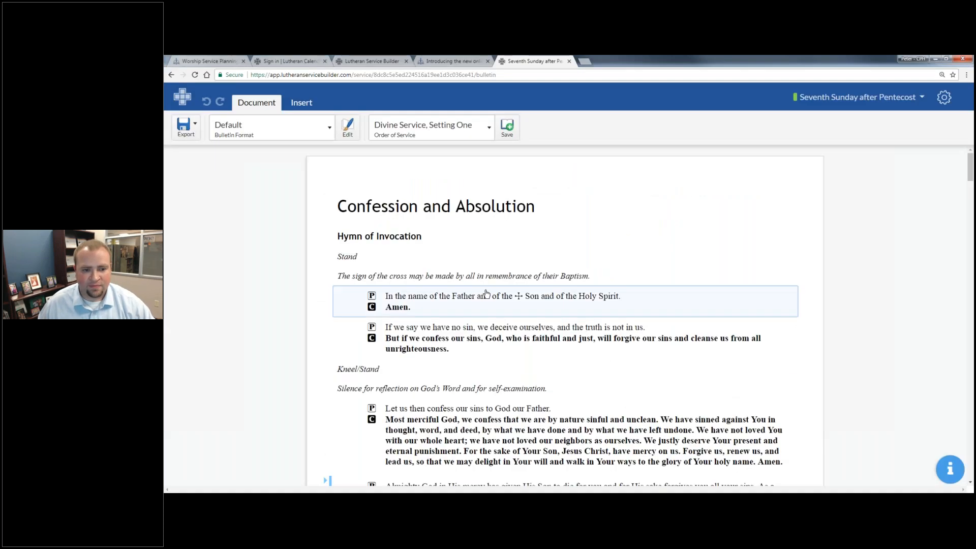
- Set the Hymn of Invocation to 839, O Christ, Our True and Only Light
{"action": "left_click", "coordinate": [476, 245]}
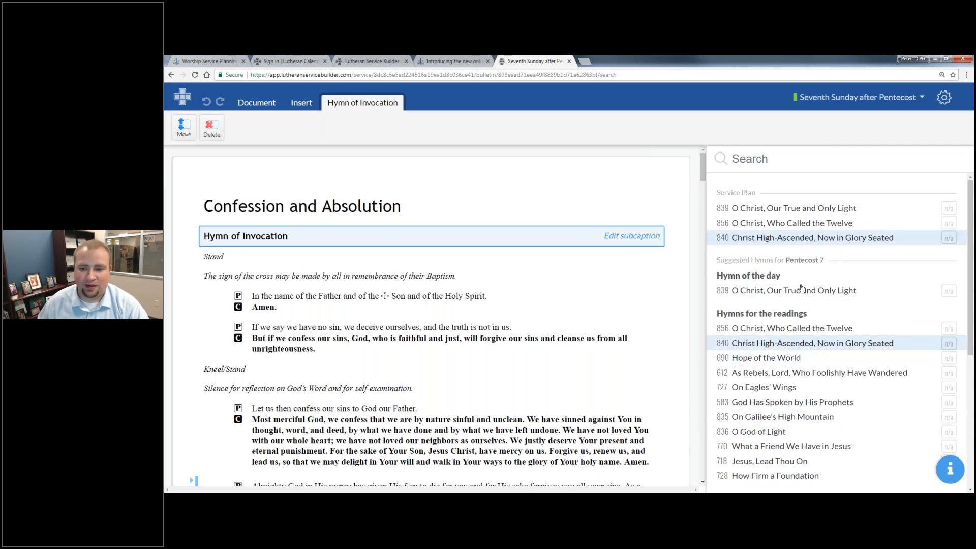
{"action": "left_click", "coordinate": [796, 209]}
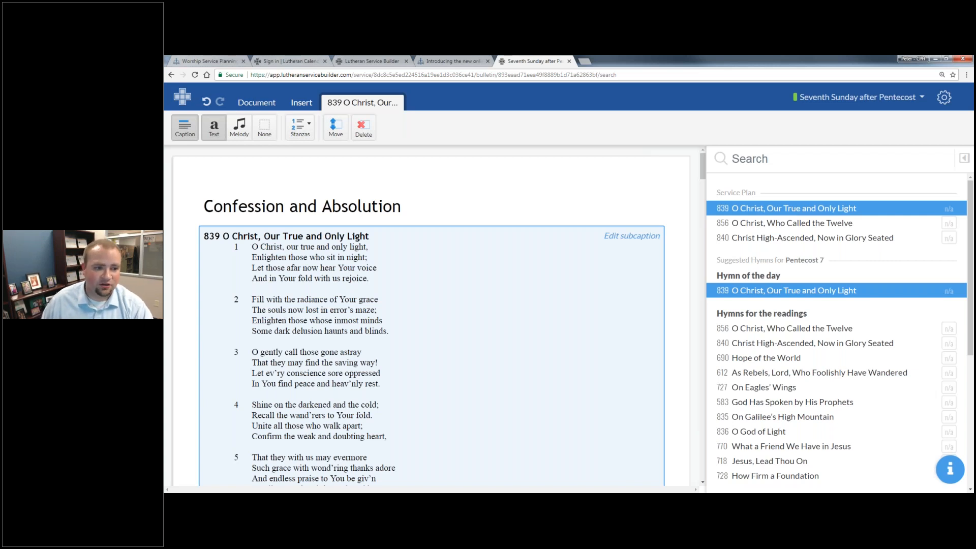
- Show hymn 839 with its melody and leave out stanza 3
{"action": "left_click", "coordinate": [240, 127]}
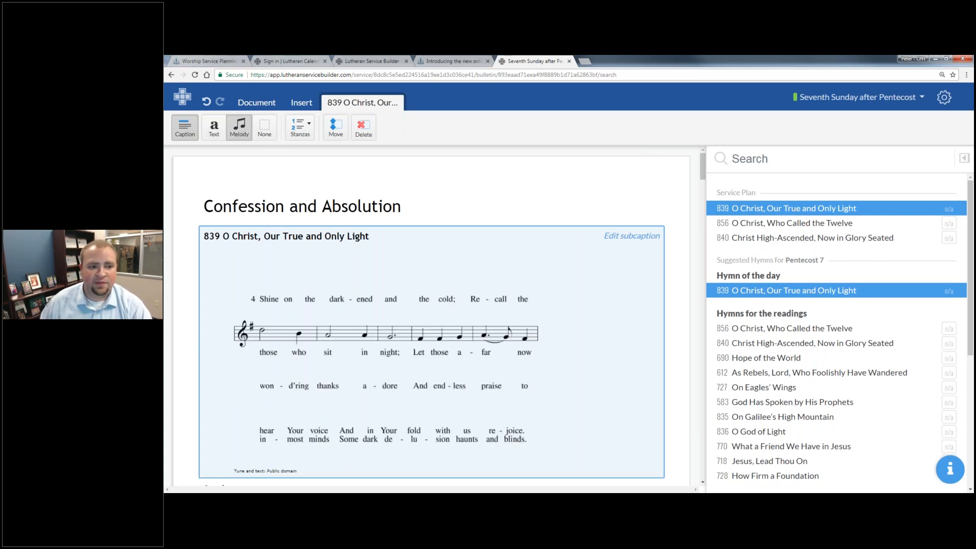
{"action": "left_click", "coordinate": [299, 127]}
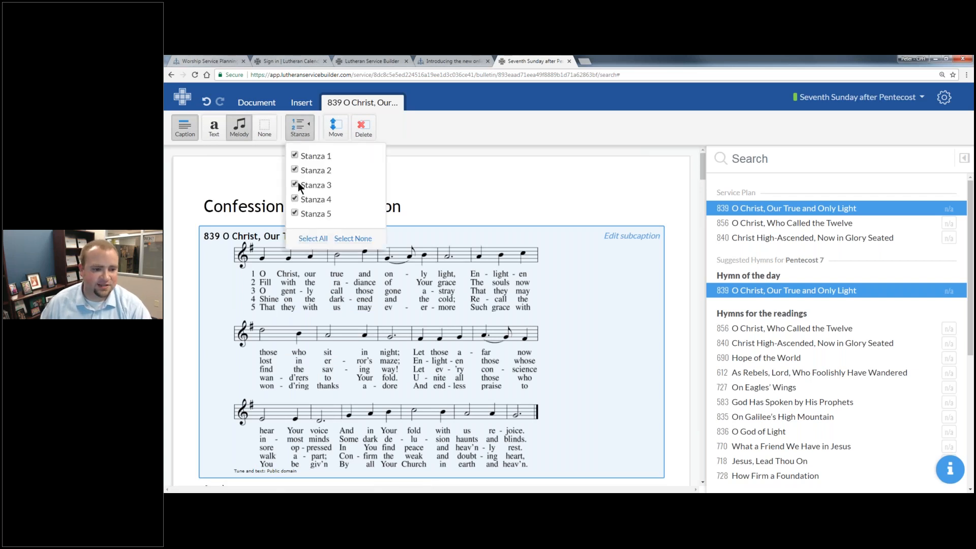
{"action": "left_click", "coordinate": [425, 127]}
- Move hymn 839 below the sign-of-the-cross rubric
{"action": "scroll", "coordinate": [404, 197], "scroll_direction": "down", "scroll_amount": 1}
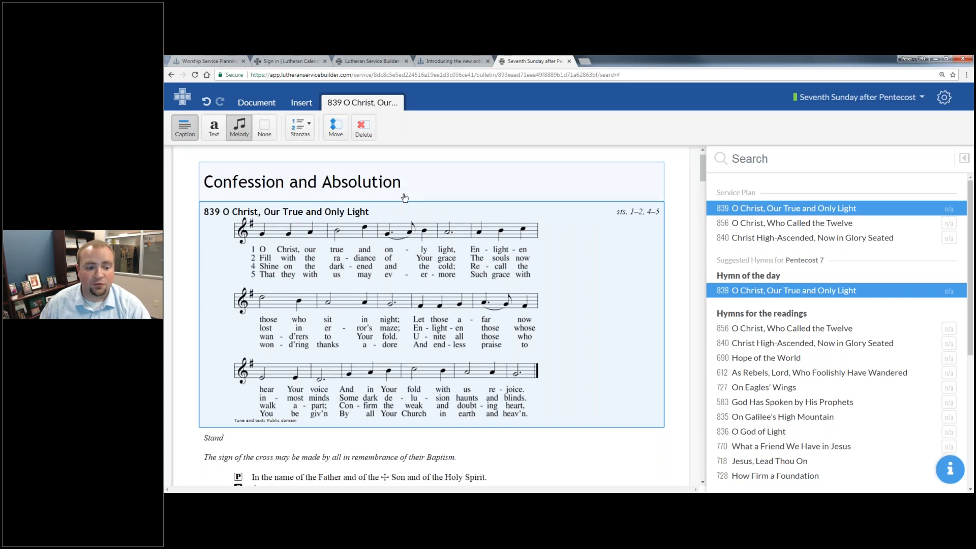
{"action": "scroll", "coordinate": [404, 198], "scroll_direction": "down", "scroll_amount": 1}
{"action": "left_click", "coordinate": [336, 128]}
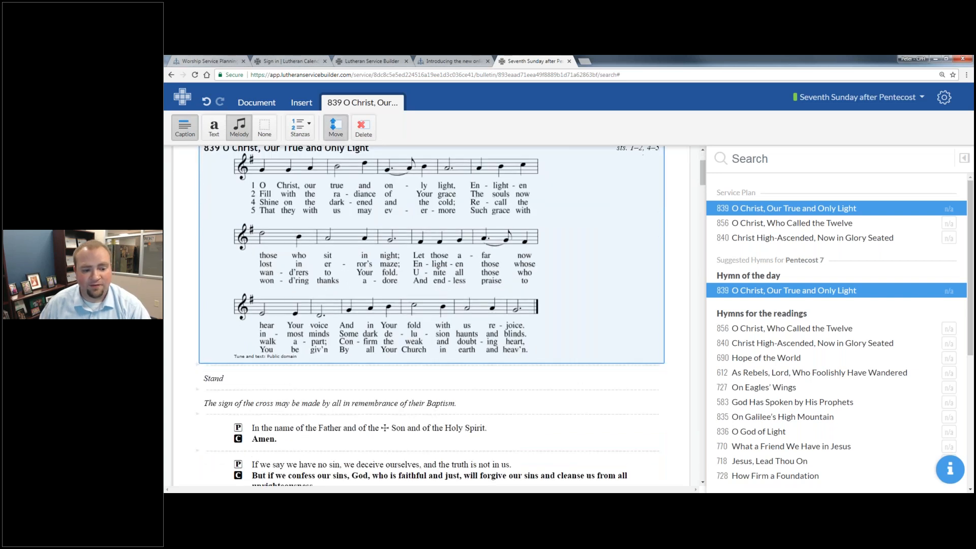
{"action": "left_click", "coordinate": [316, 413]}
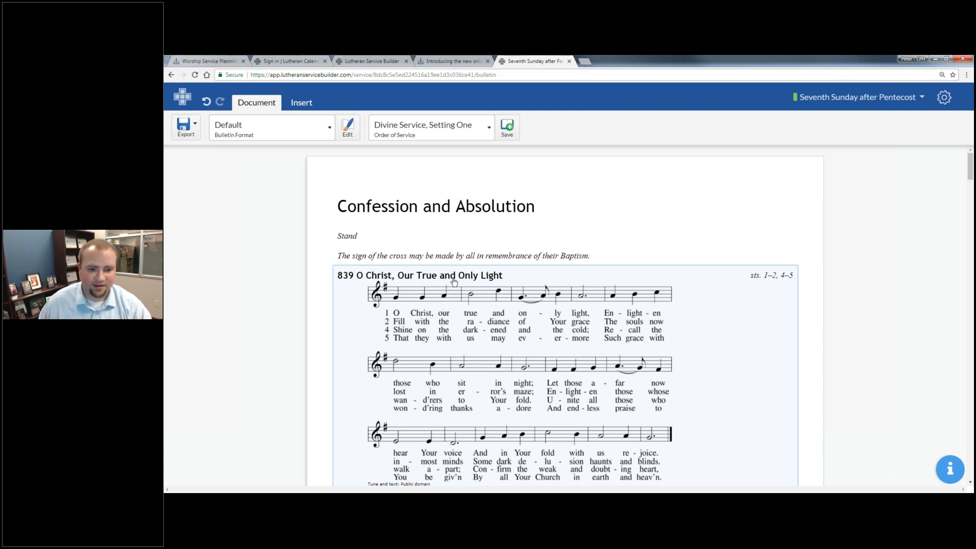
- Add captions to the Confession of Sins and Absolution blocks
{"action": "scroll", "coordinate": [512, 295], "scroll_direction": "down", "scroll_amount": 2}
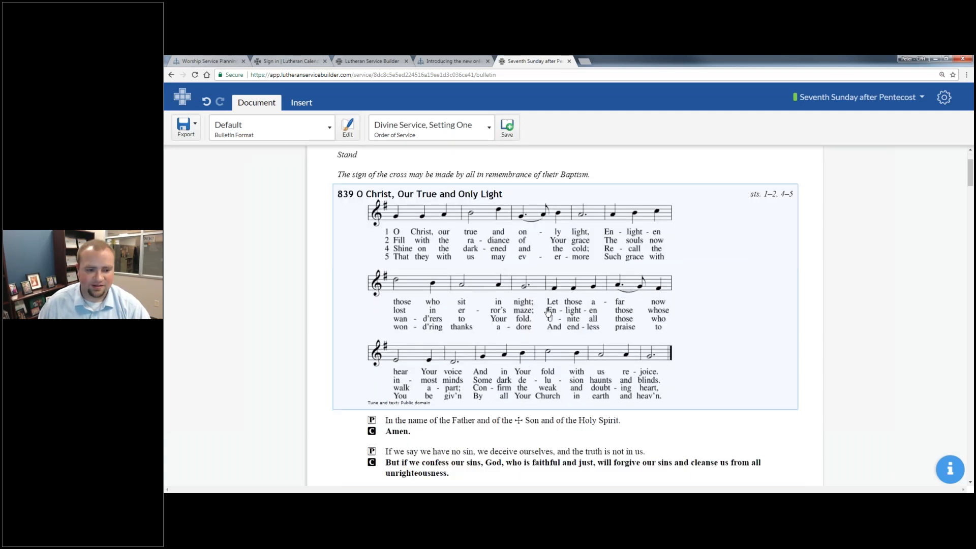
{"action": "scroll", "coordinate": [548, 312], "scroll_direction": "down", "scroll_amount": 3}
{"action": "scroll", "coordinate": [547, 308], "scroll_direction": "down", "scroll_amount": 3}
{"action": "left_click", "coordinate": [409, 279]}
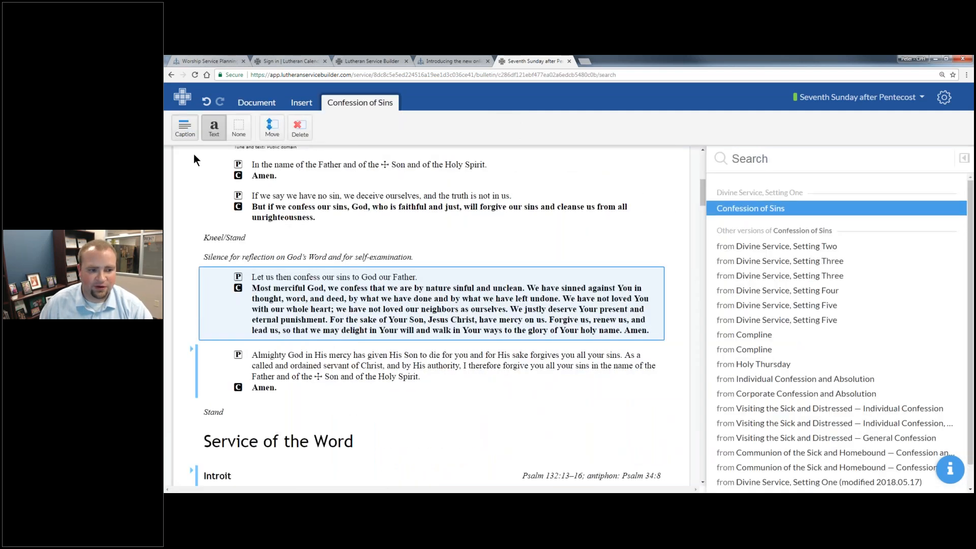
{"action": "left_click", "coordinate": [186, 128]}
{"action": "left_click", "coordinate": [314, 371]}
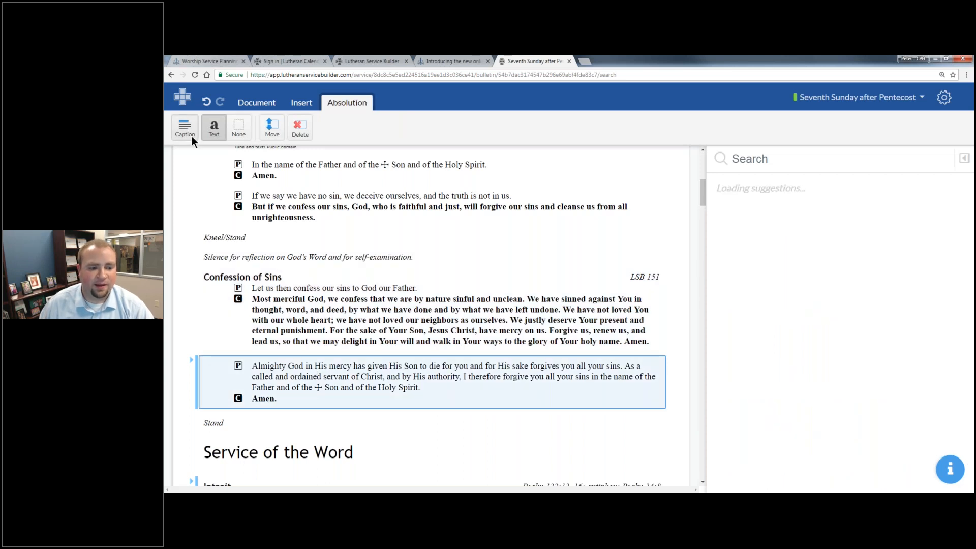
{"action": "left_click", "coordinate": [185, 128]}
- In Lutheran Service Builder 2, compare the Declaration of Grace and Absolution texts
{"action": "scroll", "coordinate": [326, 203], "scroll_direction": "down", "scroll_amount": 2}
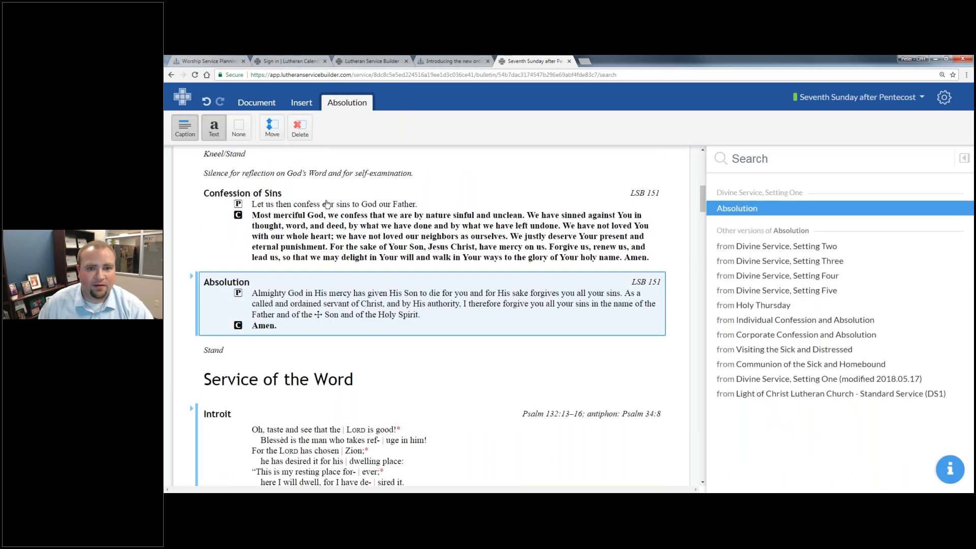
{"action": "scroll", "coordinate": [327, 204], "scroll_direction": "down", "scroll_amount": 1}
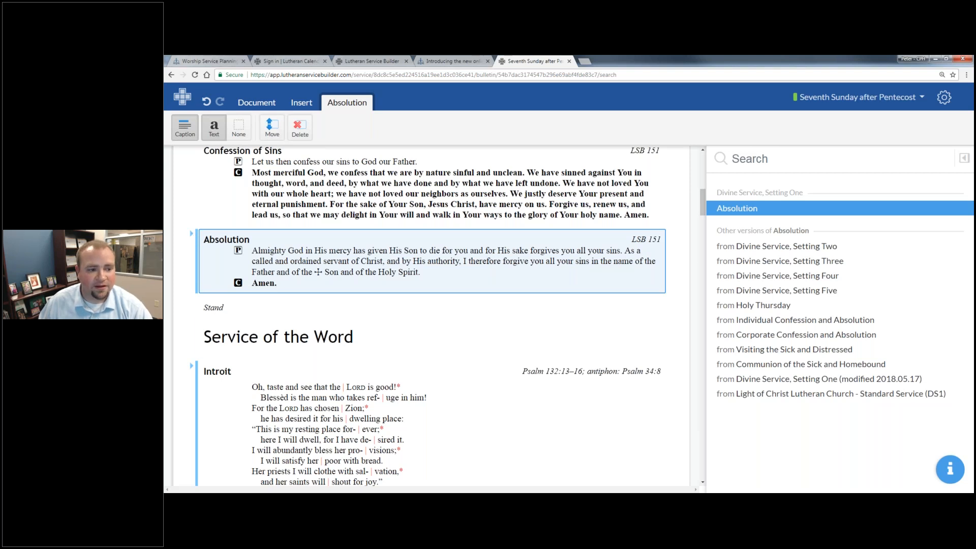
{"action": "key", "text": "alt+Tab"}
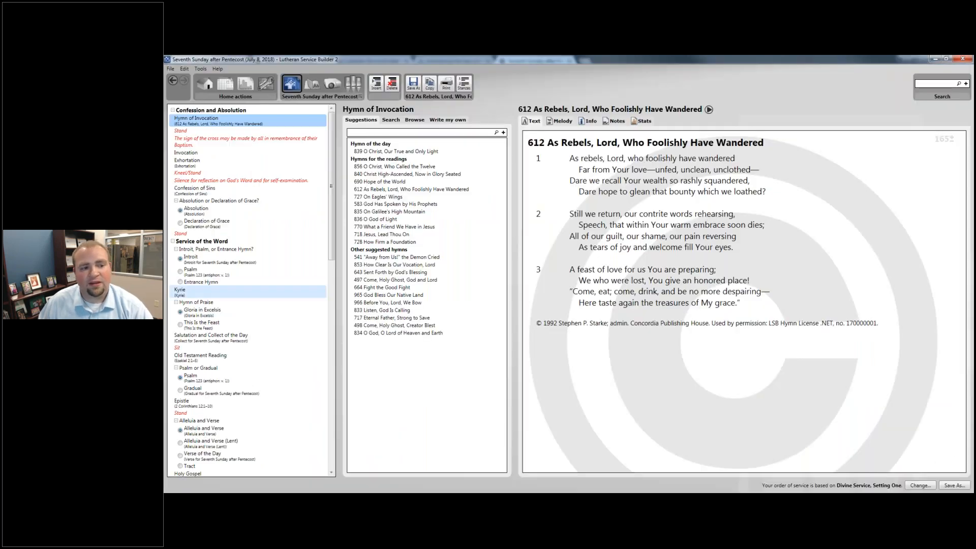
{"action": "left_click", "coordinate": [180, 222]}
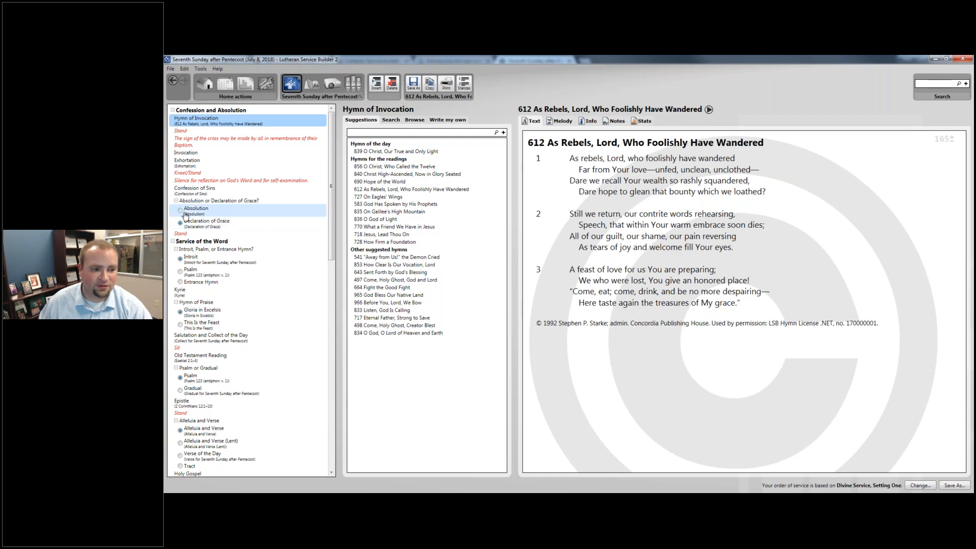
{"action": "left_click", "coordinate": [185, 214]}
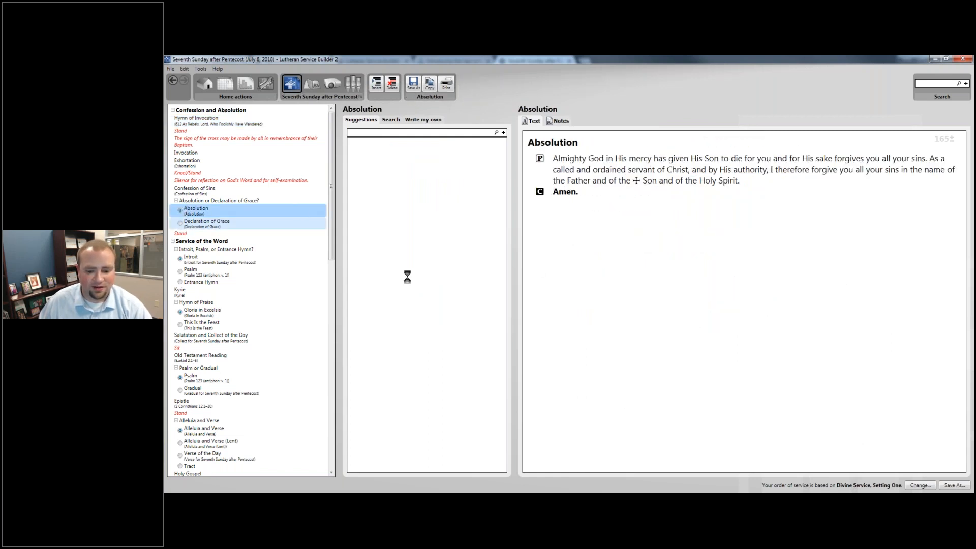
- Swap the online bulletin's Absolution for the Declaration of Grace alternative, then scroll onward
{"action": "key", "text": "alt+Tab"}
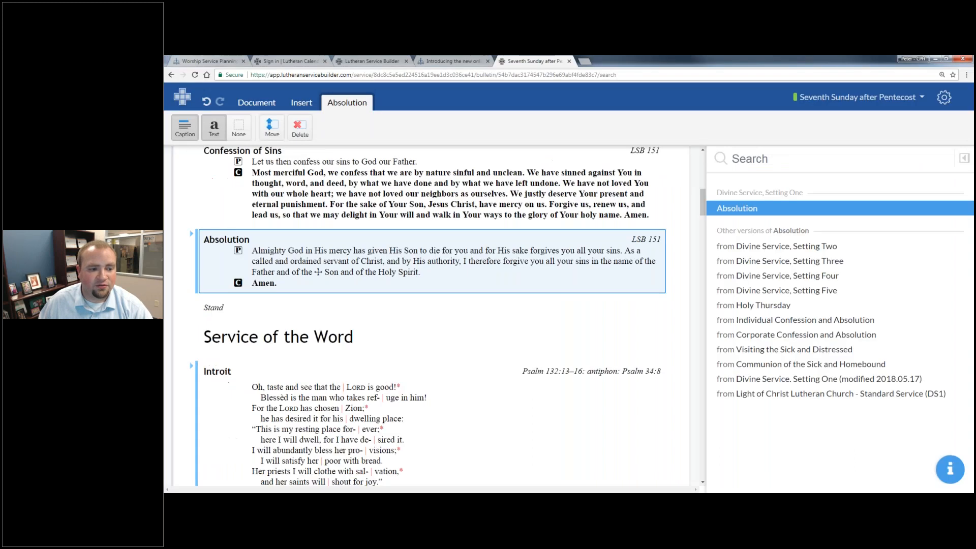
{"action": "left_click", "coordinate": [191, 236]}
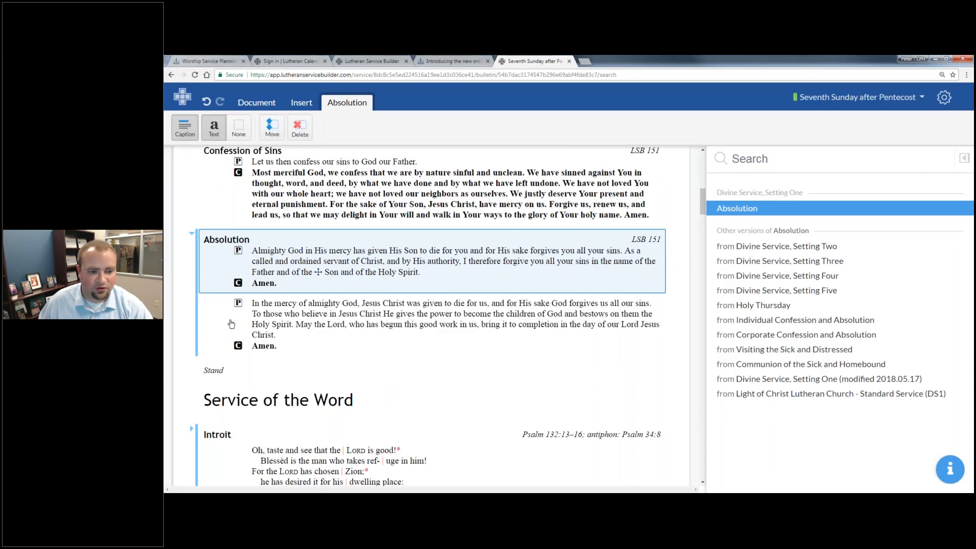
{"action": "left_click", "coordinate": [305, 310]}
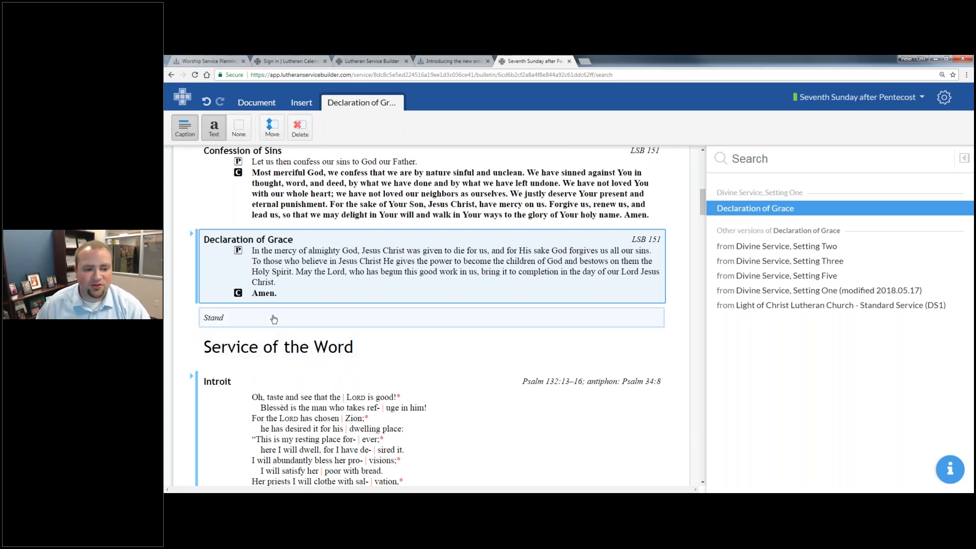
{"action": "scroll", "coordinate": [274, 318], "scroll_direction": "down", "scroll_amount": 3}
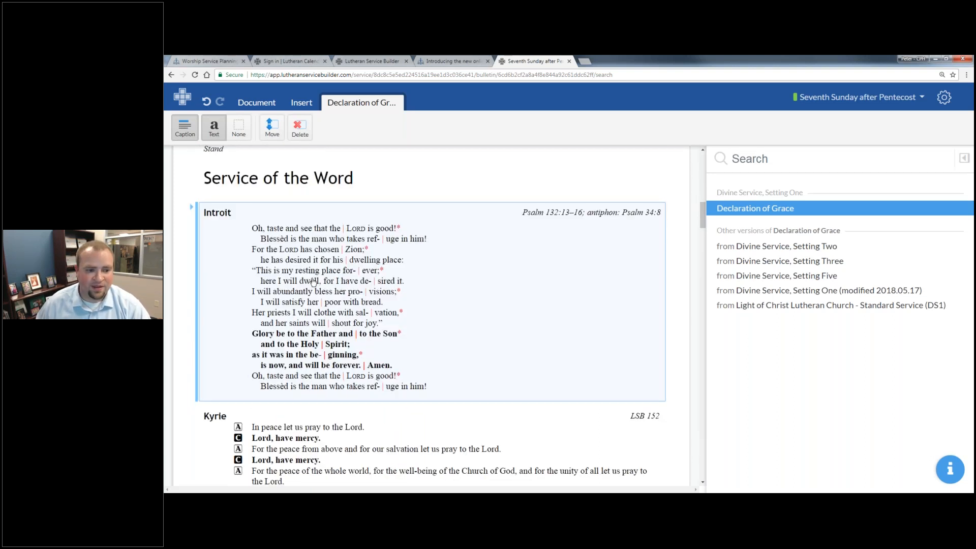
{"action": "scroll", "coordinate": [313, 281], "scroll_direction": "down", "scroll_amount": 5}
{"action": "scroll", "coordinate": [314, 278], "scroll_direction": "down", "scroll_amount": 2}
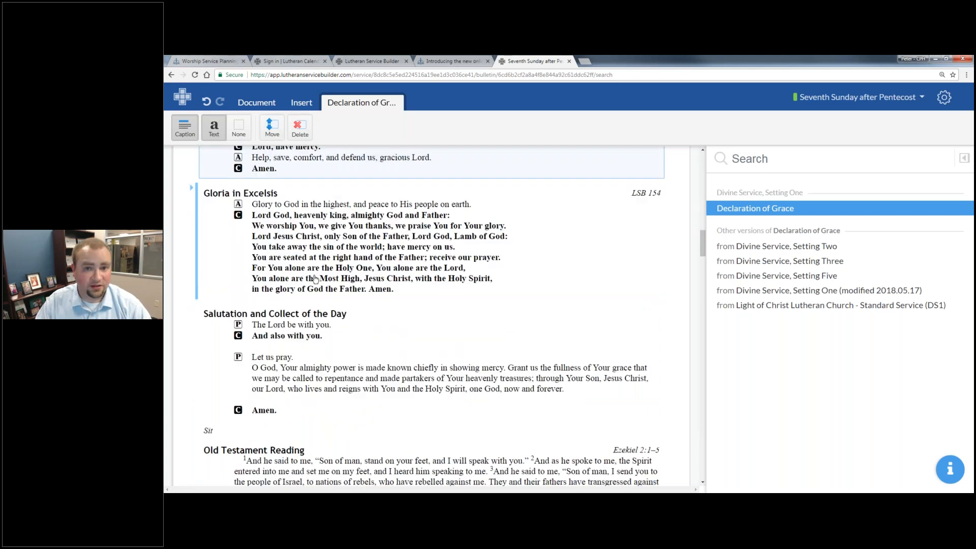
{"action": "scroll", "coordinate": [315, 279], "scroll_direction": "down", "scroll_amount": 1}
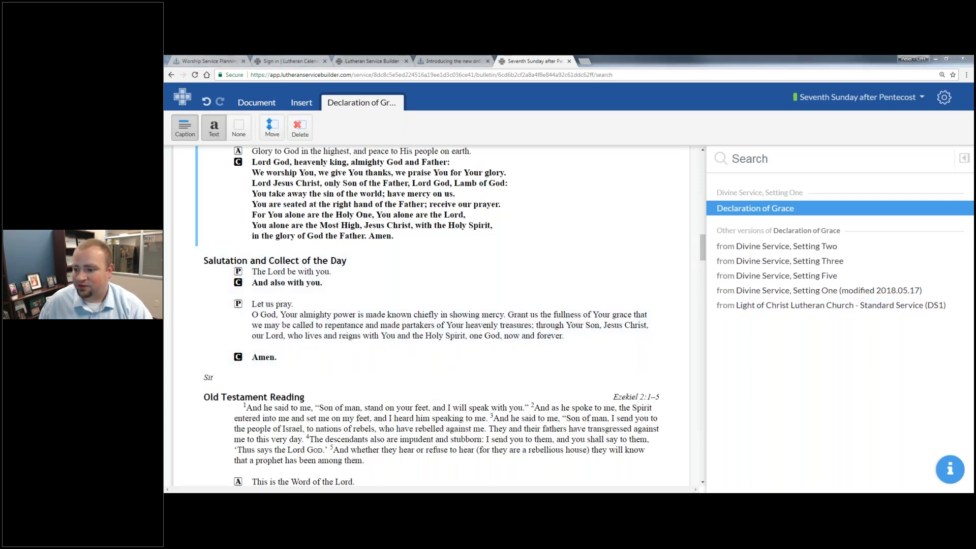
{"action": "key", "text": "alt+Tab"}
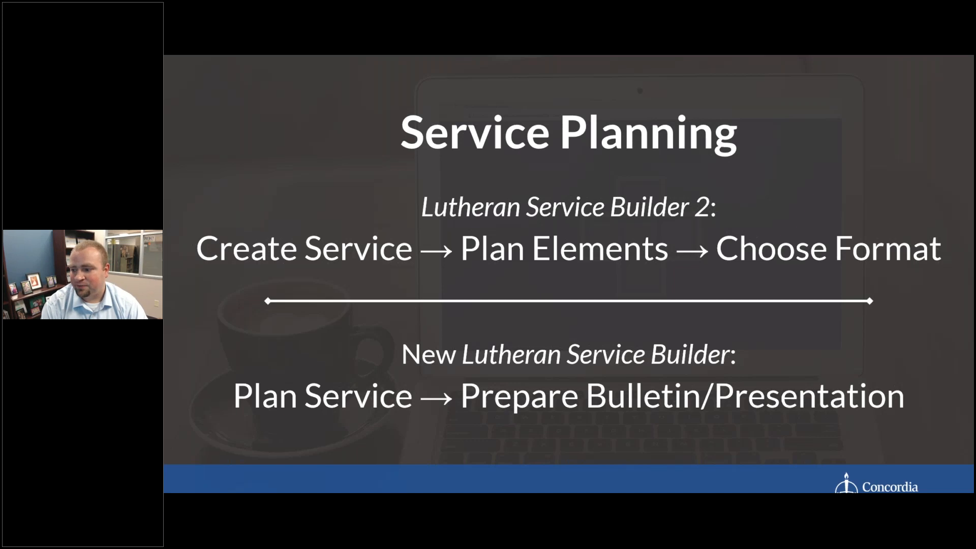
{"action": "key", "text": "Right"}
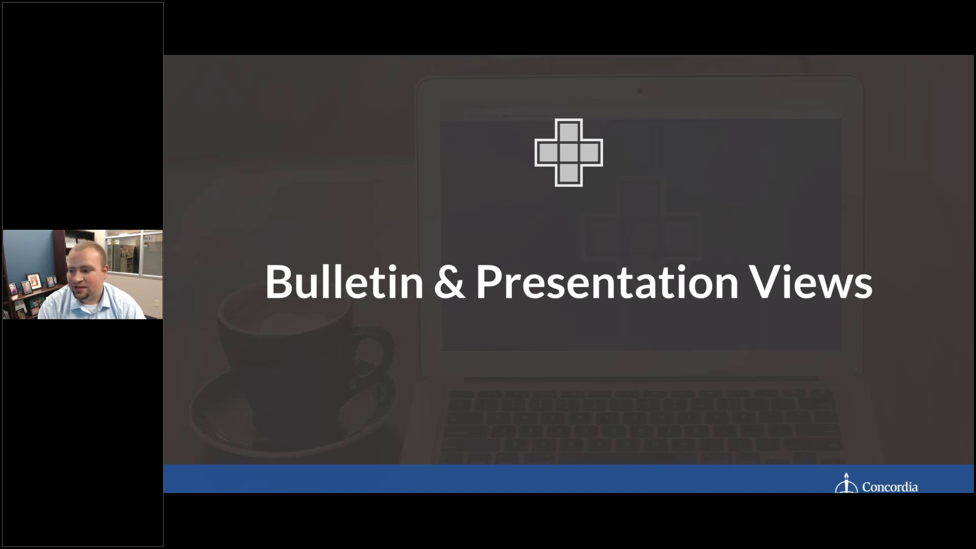
{"action": "key", "text": "Right"}
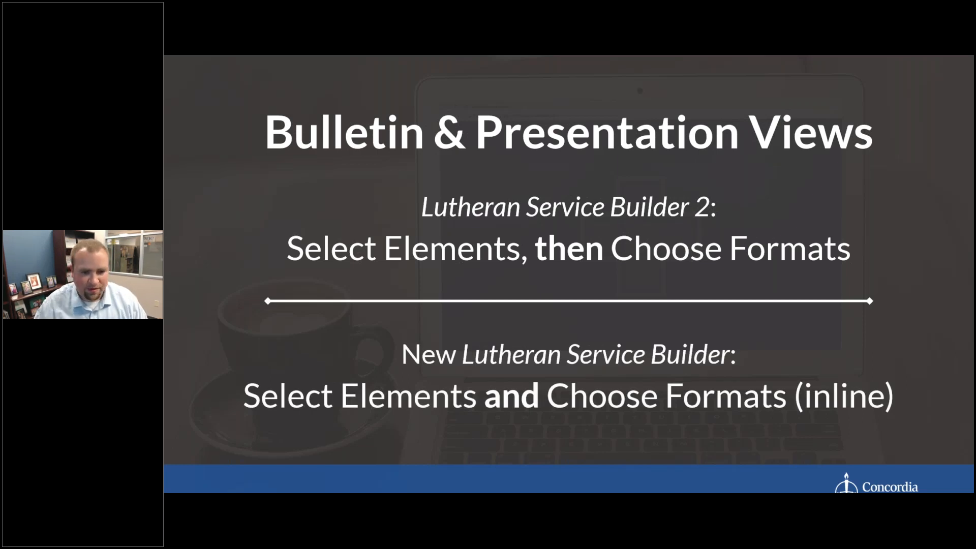
{"action": "key", "text": "alt+Tab"}
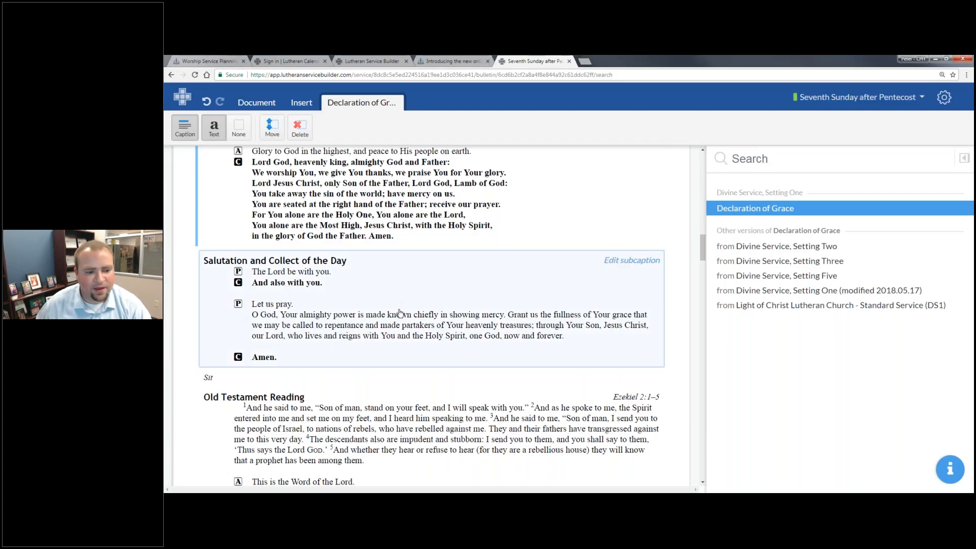
- Change the Old Testament Reading to Ezekiel 2:1–7 by searching the passage in the side panel
{"action": "scroll", "coordinate": [400, 310], "scroll_direction": "down", "scroll_amount": 3}
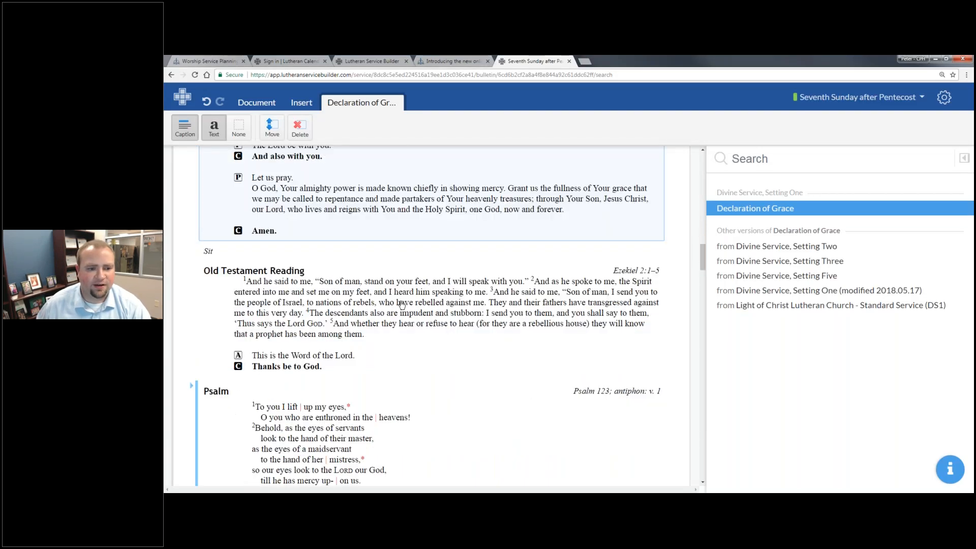
{"action": "scroll", "coordinate": [401, 305], "scroll_direction": "down", "scroll_amount": 3}
{"action": "scroll", "coordinate": [369, 263], "scroll_direction": "up", "scroll_amount": 2}
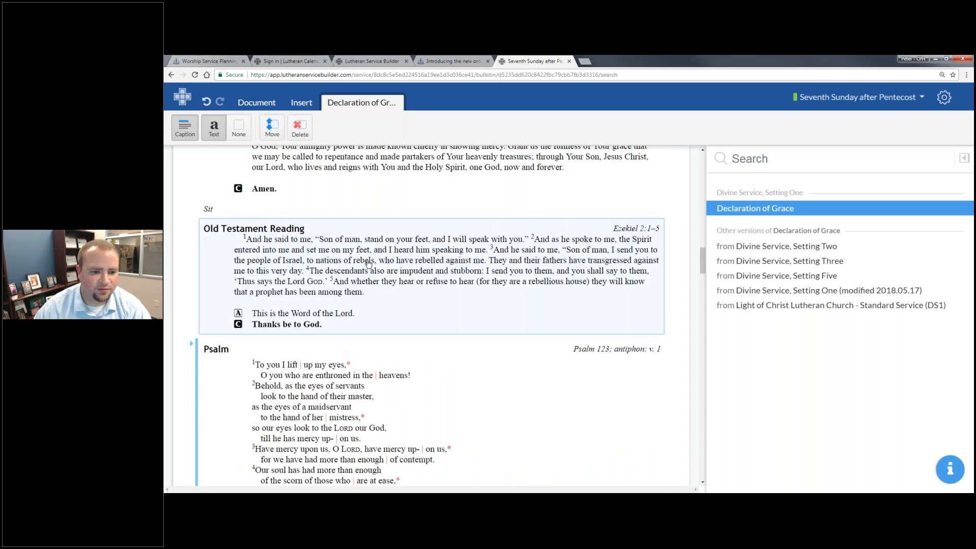
{"action": "left_click", "coordinate": [368, 263]}
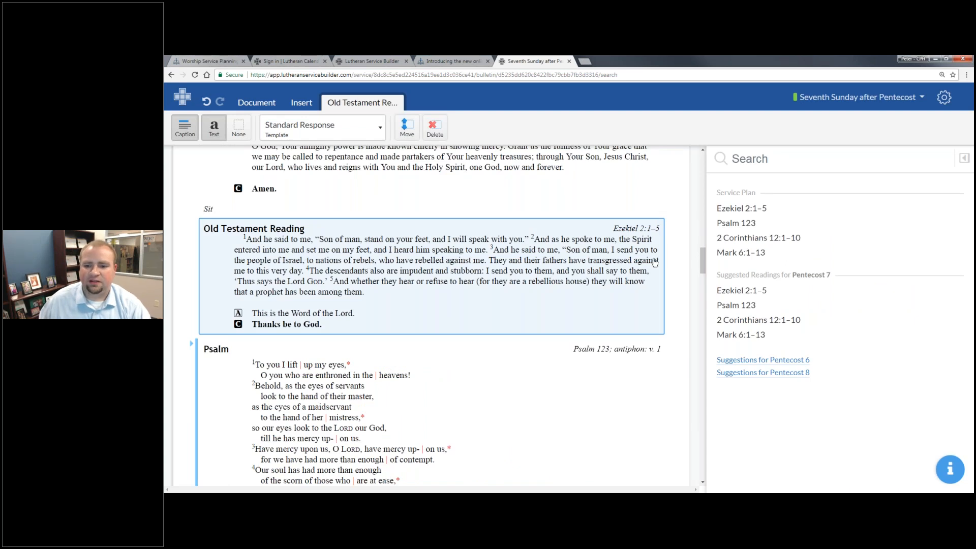
{"action": "left_click", "coordinate": [749, 159]}
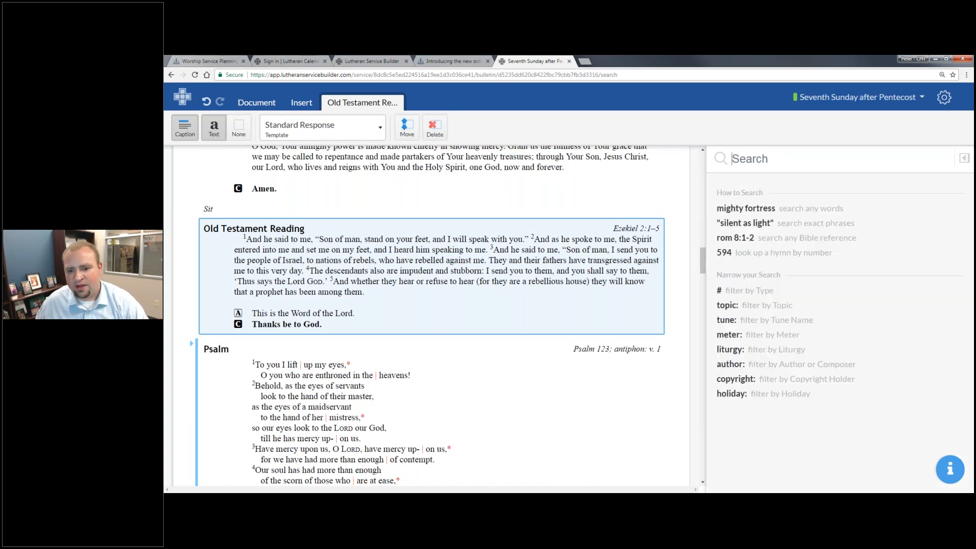
{"action": "type", "text": "E"}
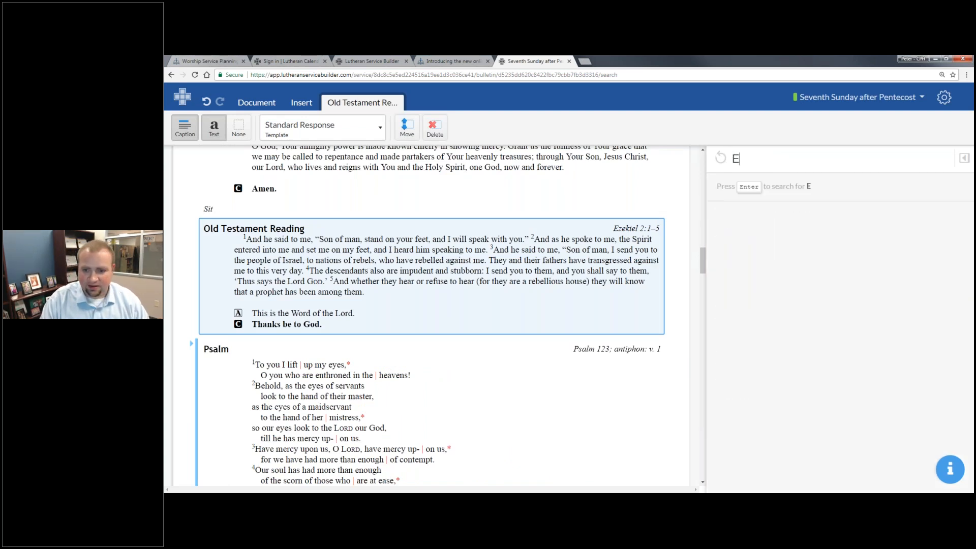
{"action": "type", "text": "zekial"}
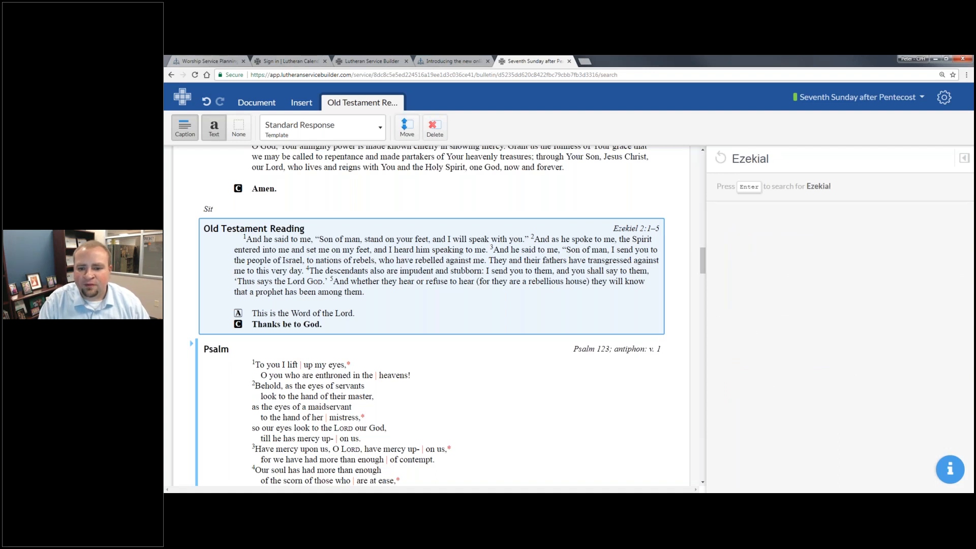
{"action": "key", "text": "BackSpace"}
{"action": "key", "text": "BackSpace"}
{"action": "type", "text": "el"}
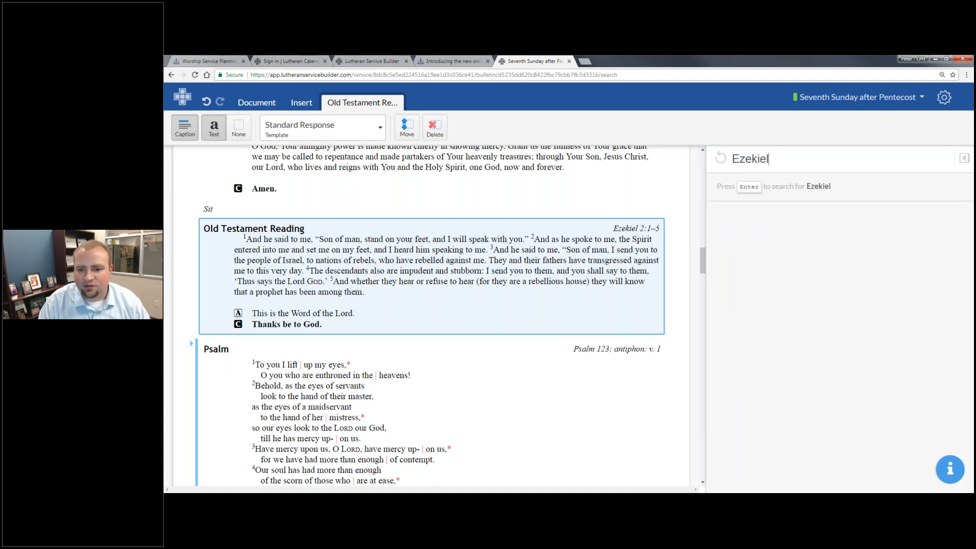
{"action": "type", "text": " 2:1"}
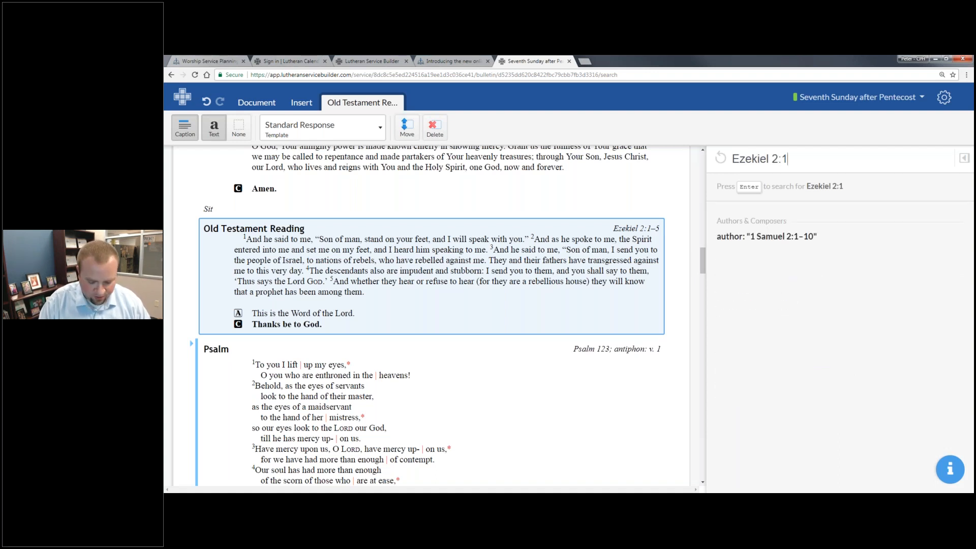
{"action": "type", "text": "-7"}
{"action": "key", "text": "Return"}
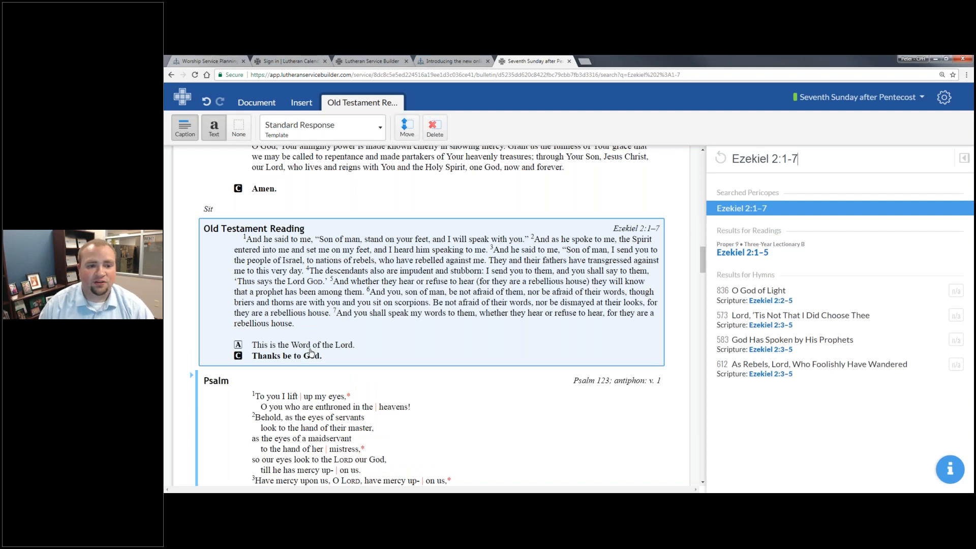
- Try the None and Introduction templates, then show only the reading's heading and Ezekiel 2:1–7 citation
{"action": "left_click", "coordinate": [361, 130]}
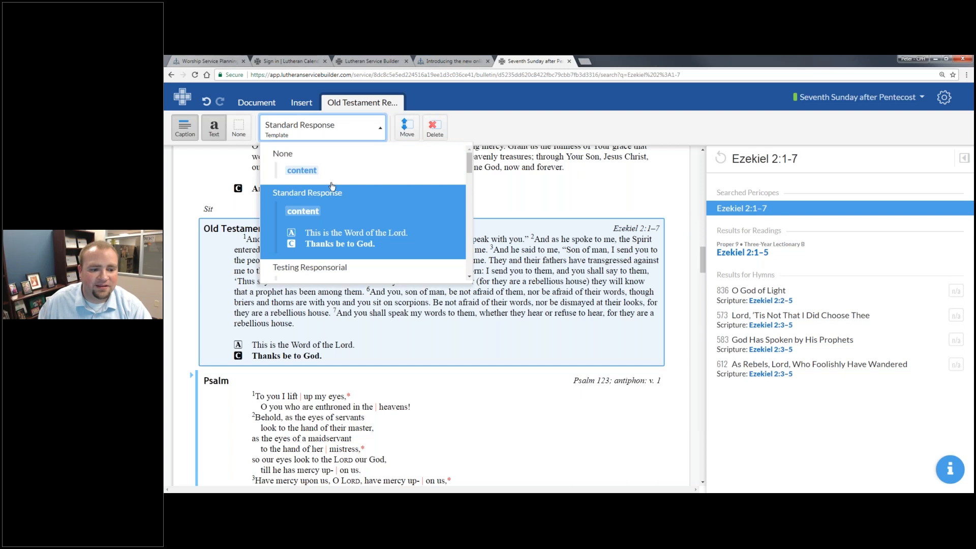
{"action": "scroll", "coordinate": [332, 186], "scroll_direction": "down", "scroll_amount": 1}
{"action": "scroll", "coordinate": [328, 173], "scroll_direction": "up", "scroll_amount": 1}
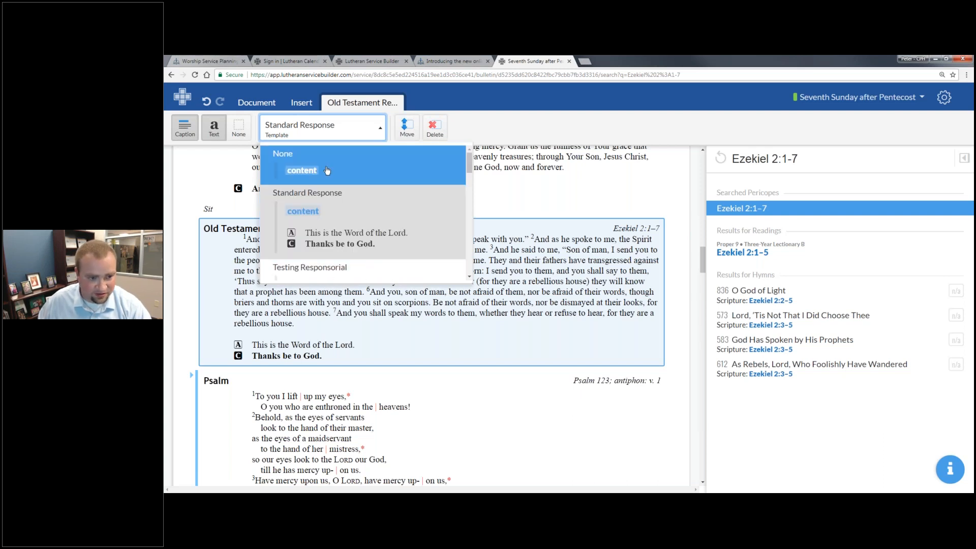
{"action": "left_click", "coordinate": [327, 170]}
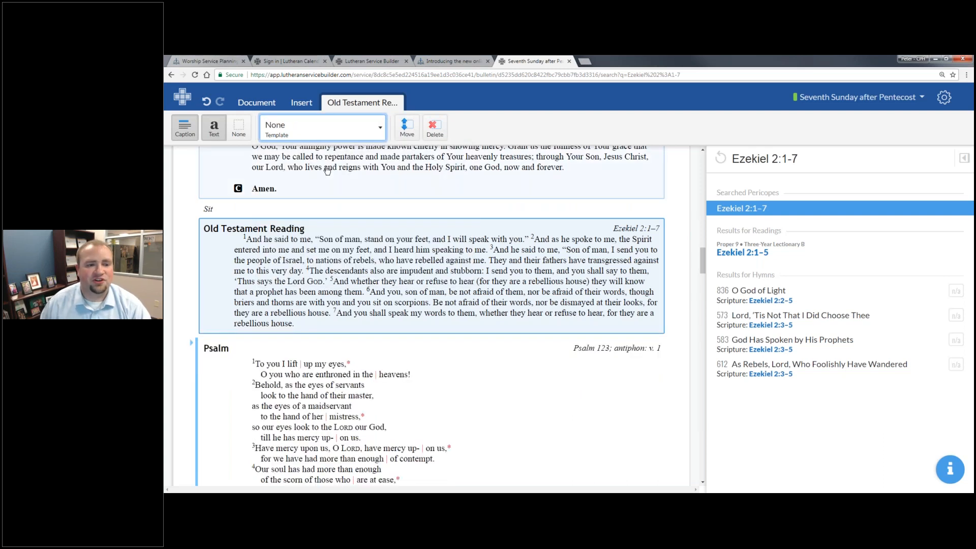
{"action": "left_click", "coordinate": [323, 129]}
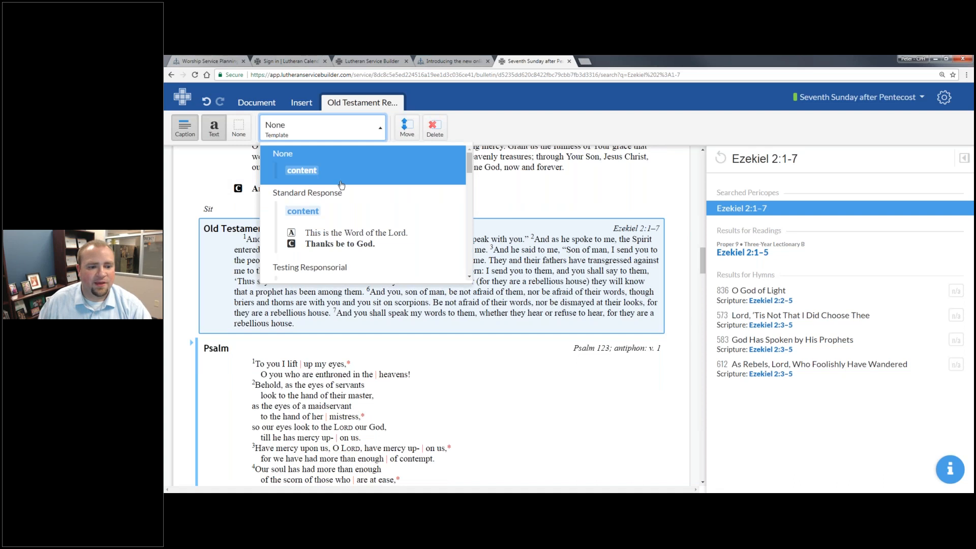
{"action": "scroll", "coordinate": [340, 184], "scroll_direction": "down", "scroll_amount": 2}
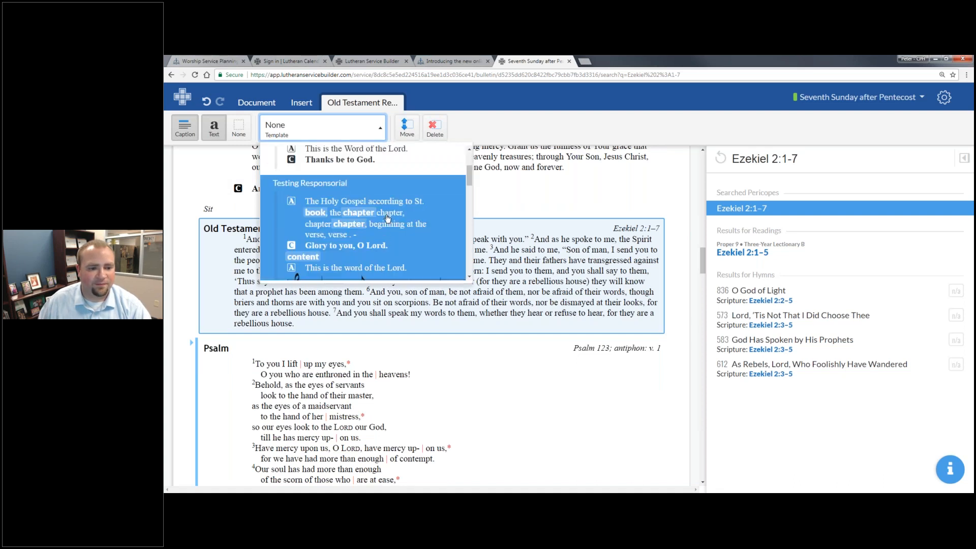
{"action": "scroll", "coordinate": [385, 220], "scroll_direction": "down", "scroll_amount": 3}
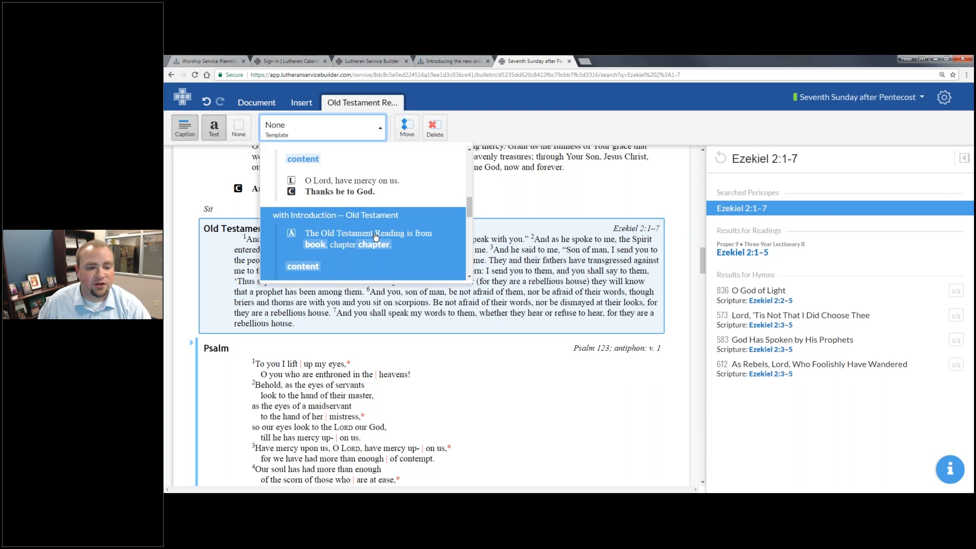
{"action": "left_click", "coordinate": [376, 237]}
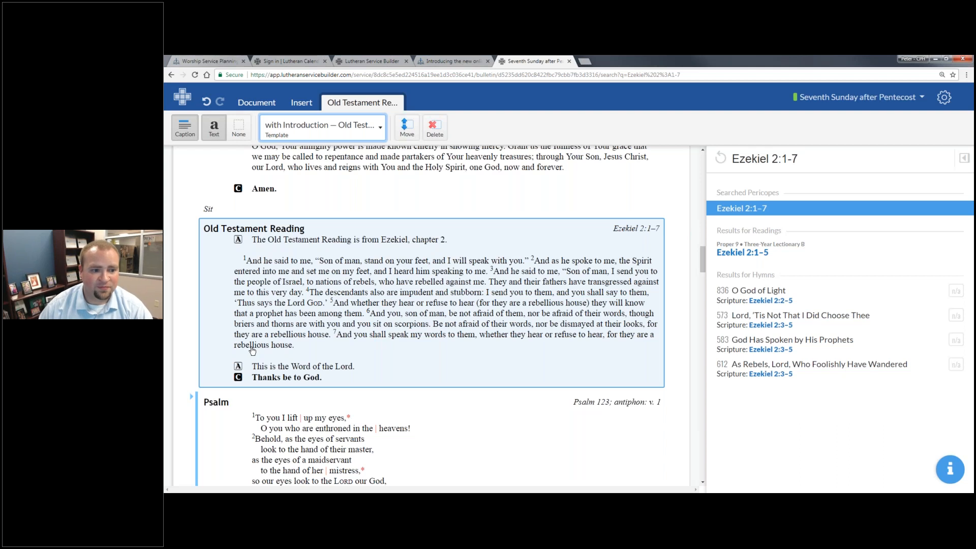
{"action": "left_click", "coordinate": [237, 130]}
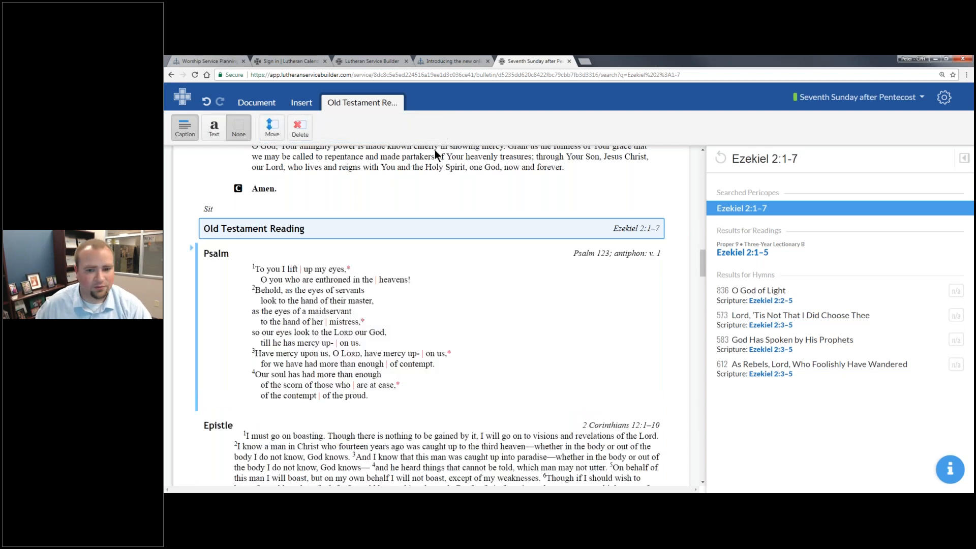
- Retitle the heading 'Old Testament Reading from Ezekiel' and bring up the Insert options
{"action": "left_click", "coordinate": [273, 229]}
{"action": "left_click", "coordinate": [319, 225]}
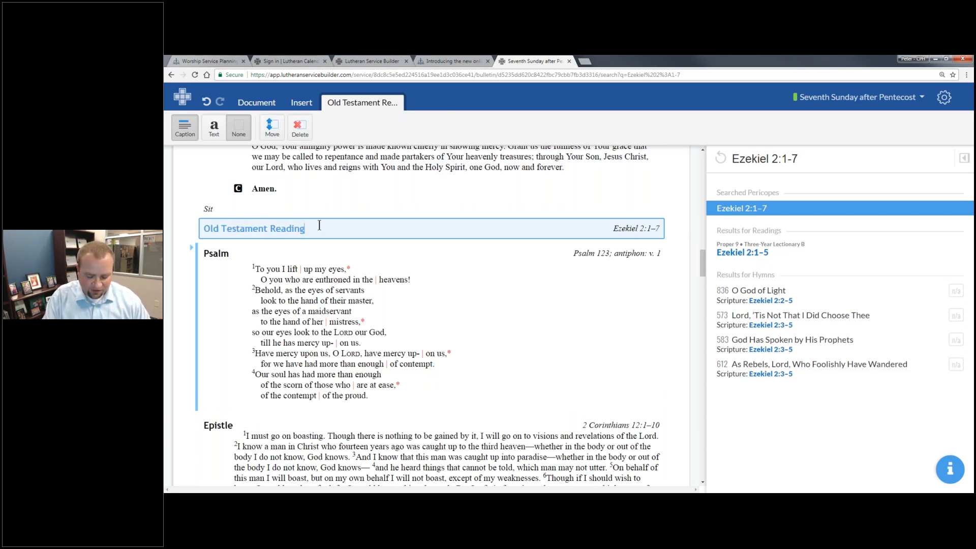
{"action": "type", "text": "from Ezekiel"}
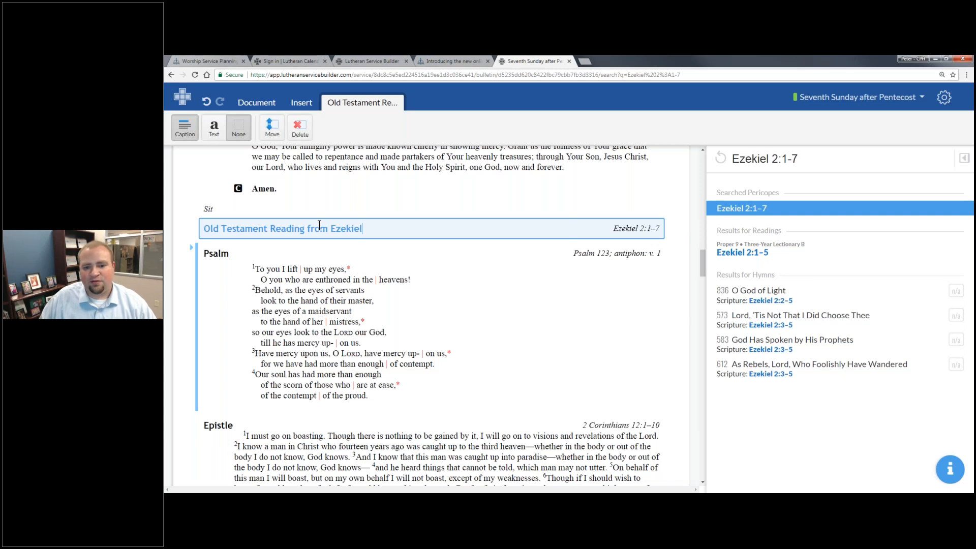
{"action": "key", "text": "Return"}
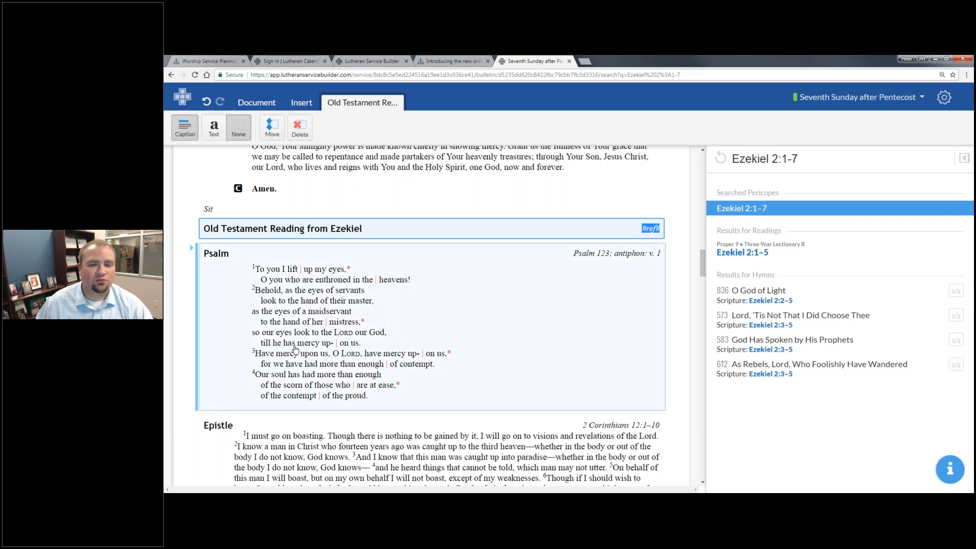
{"action": "left_click", "coordinate": [305, 105]}
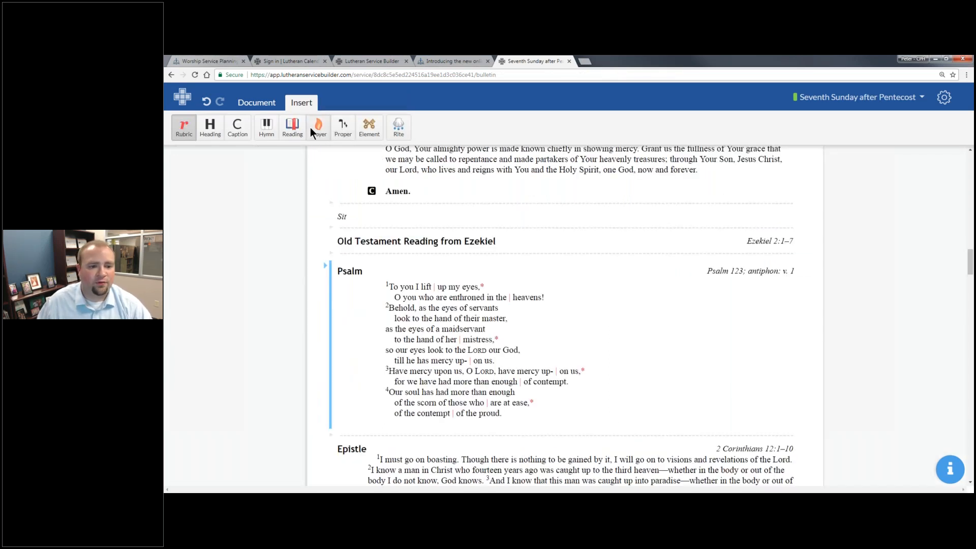
{"action": "left_click", "coordinate": [311, 128]}
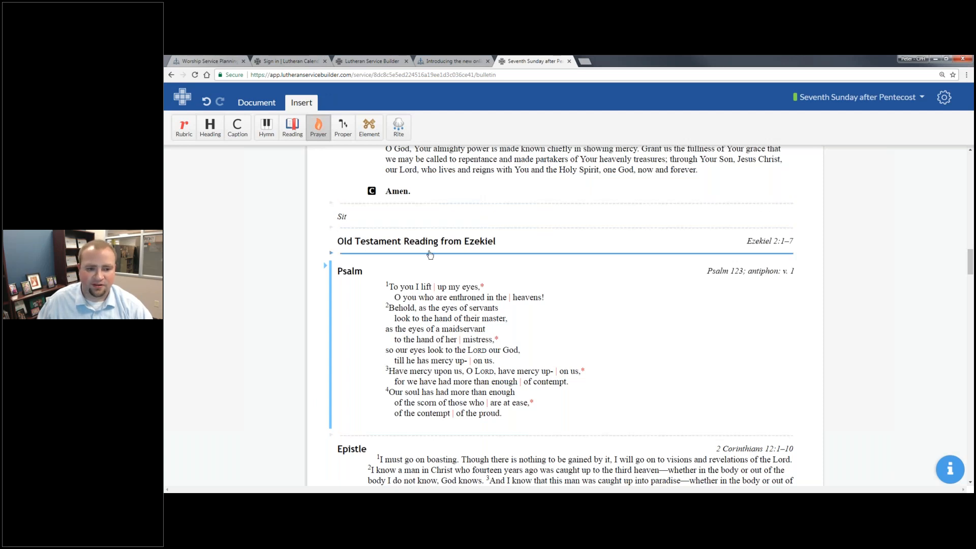
{"action": "scroll", "coordinate": [429, 254], "scroll_direction": "up", "scroll_amount": 1}
{"action": "scroll", "coordinate": [430, 254], "scroll_direction": "up", "scroll_amount": 5}
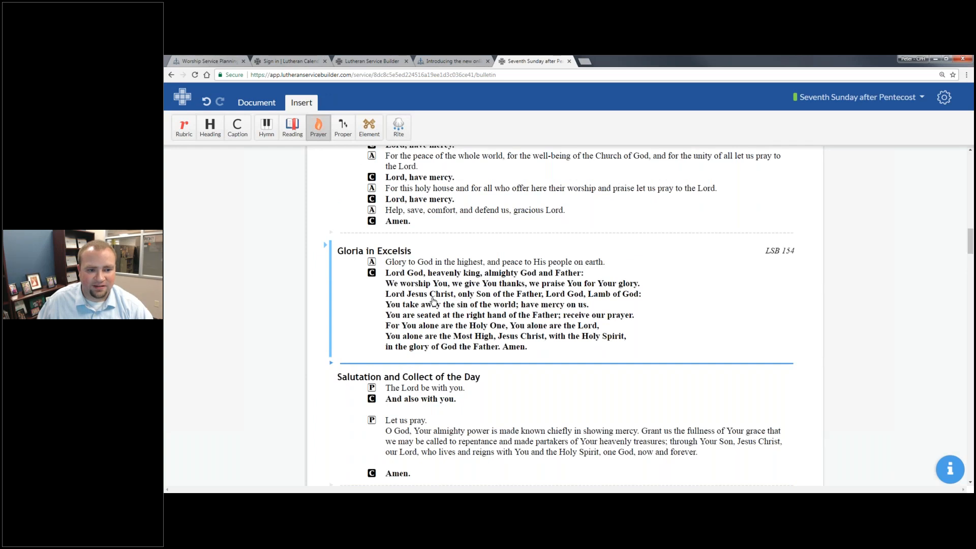
{"action": "scroll", "coordinate": [433, 301], "scroll_direction": "up", "scroll_amount": 12}
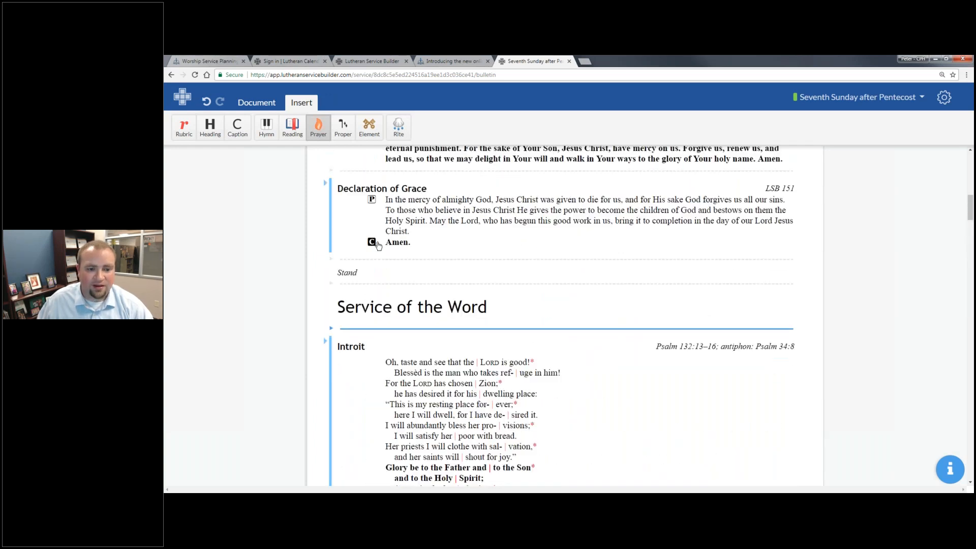
{"action": "scroll", "coordinate": [418, 176], "scroll_direction": "up", "scroll_amount": 2}
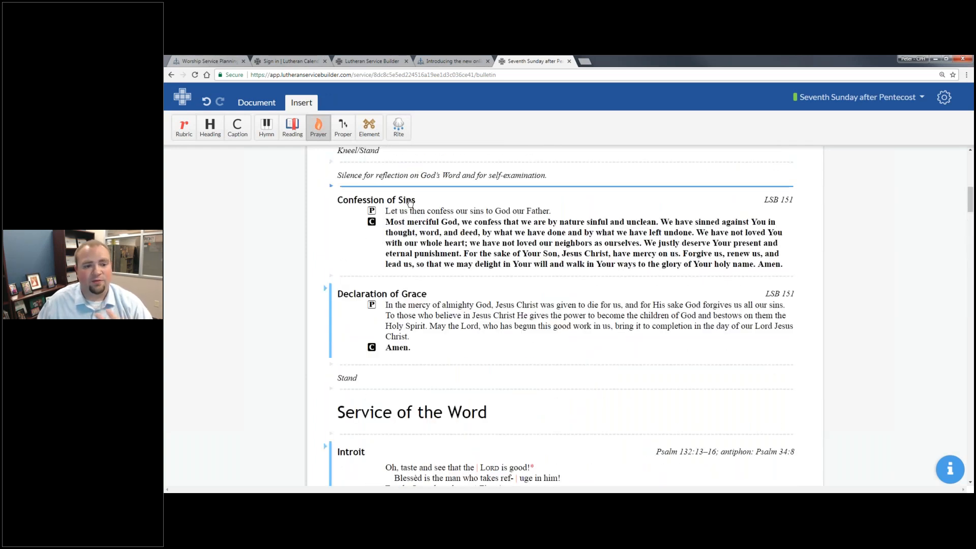
{"action": "scroll", "coordinate": [426, 243], "scroll_direction": "down", "scroll_amount": 4}
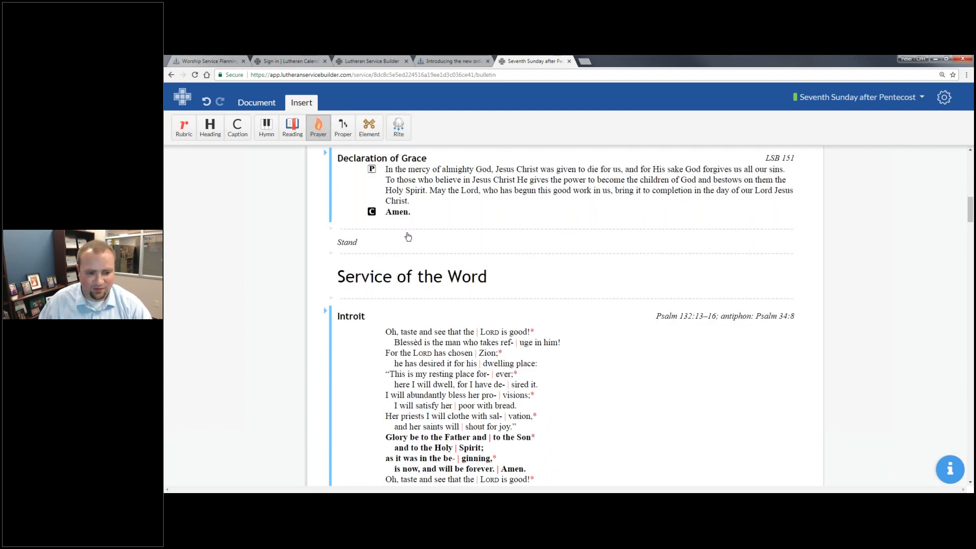
{"action": "scroll", "coordinate": [432, 248], "scroll_direction": "down", "scroll_amount": 4}
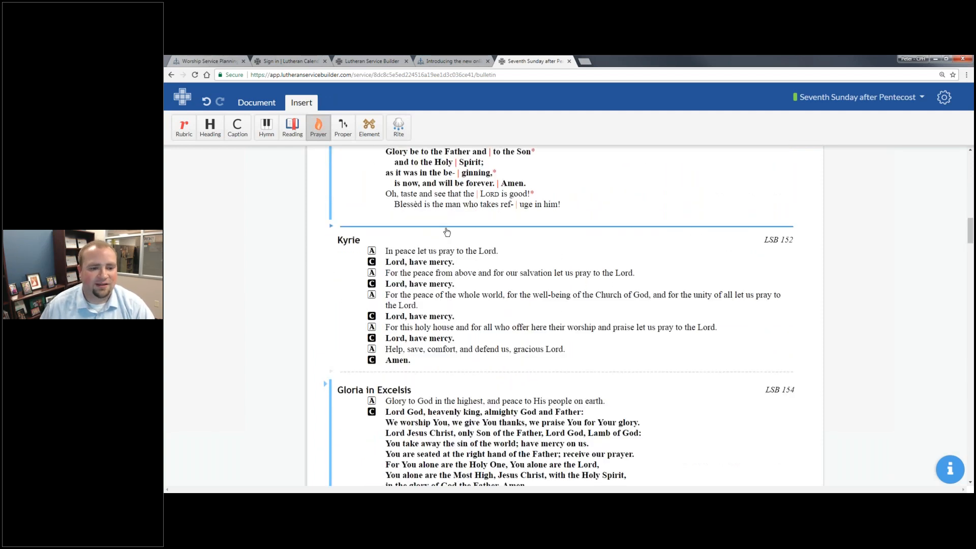
{"action": "left_click", "coordinate": [447, 232]}
{"action": "left_click", "coordinate": [446, 231]}
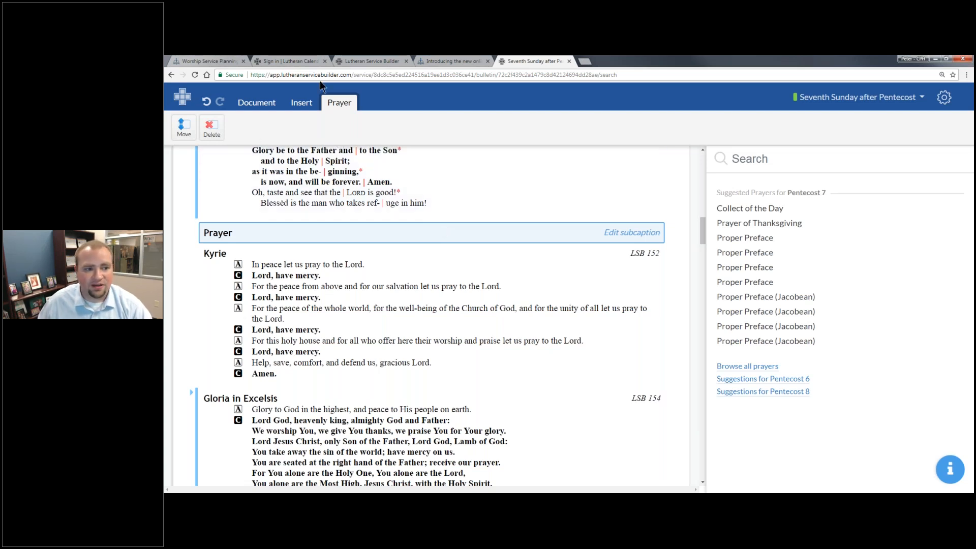
{"action": "left_click", "coordinate": [212, 129]}
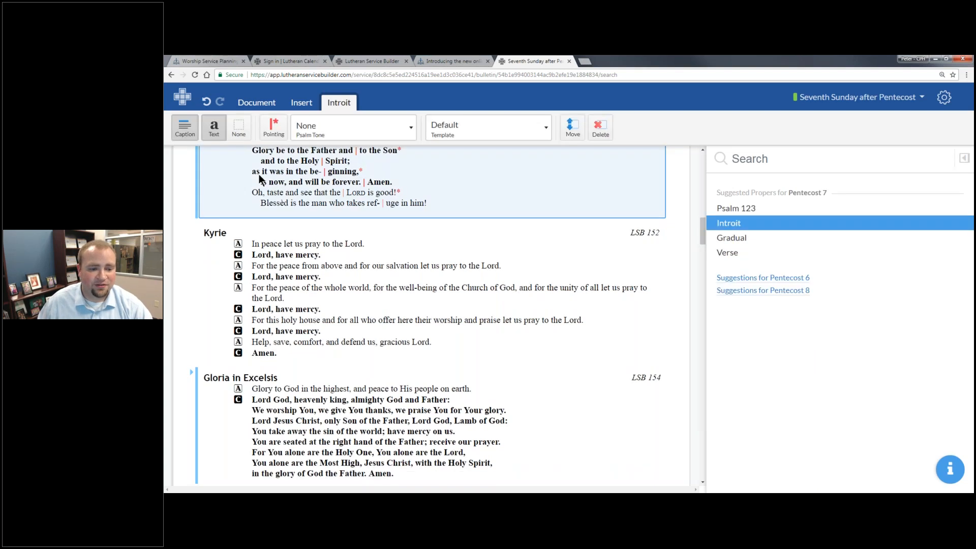
{"action": "left_click", "coordinate": [280, 287]}
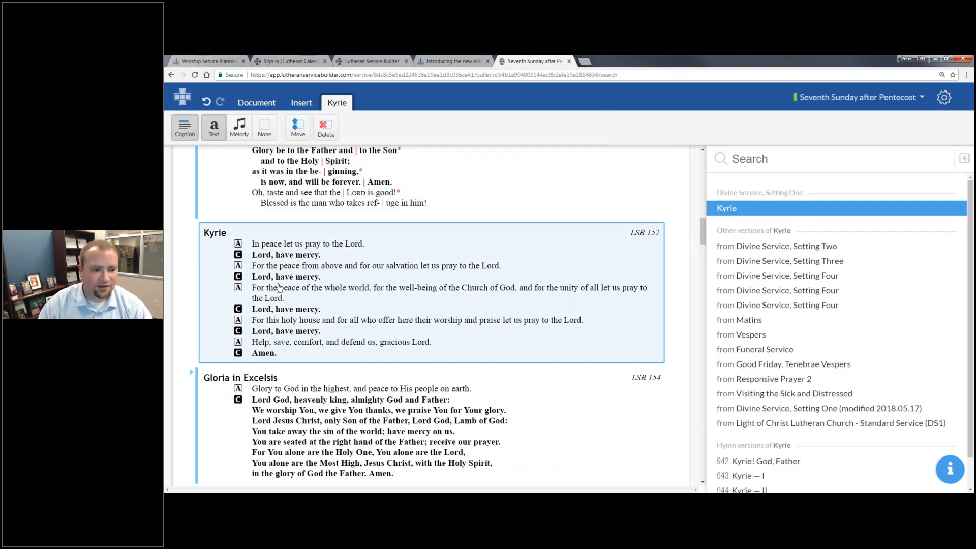
- Delete the Kyrie, undo to restore it, then open the service preparation options list
{"action": "key", "text": "Delete"}
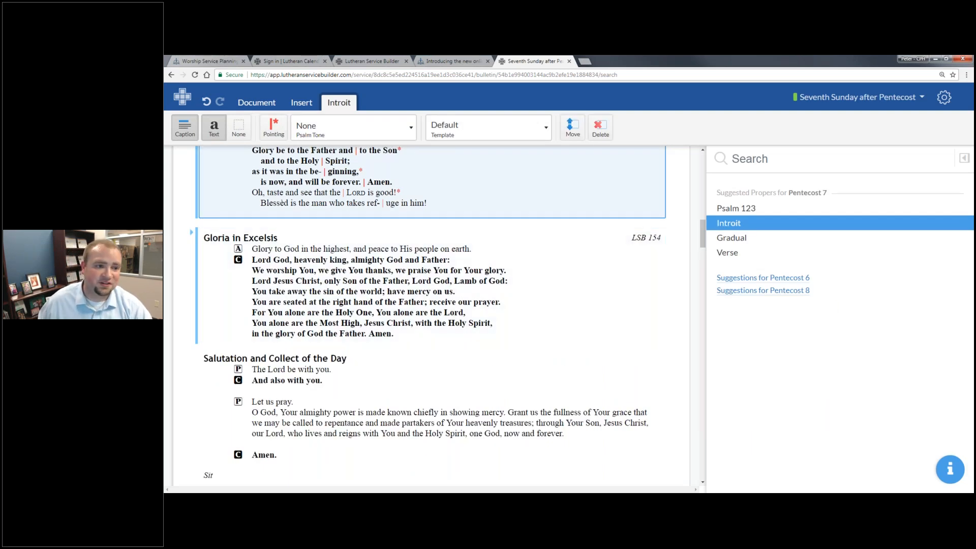
{"action": "left_click", "coordinate": [206, 101]}
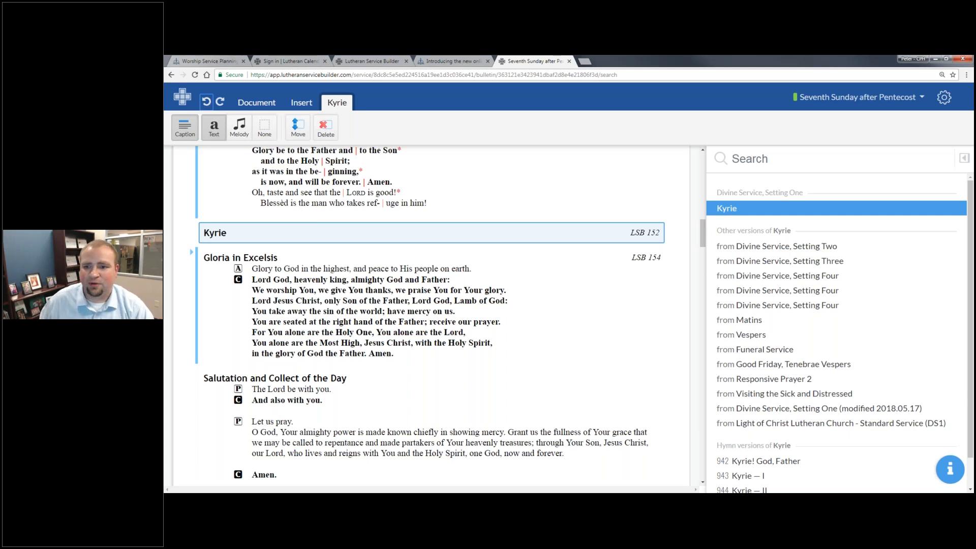
{"action": "left_click", "coordinate": [883, 99]}
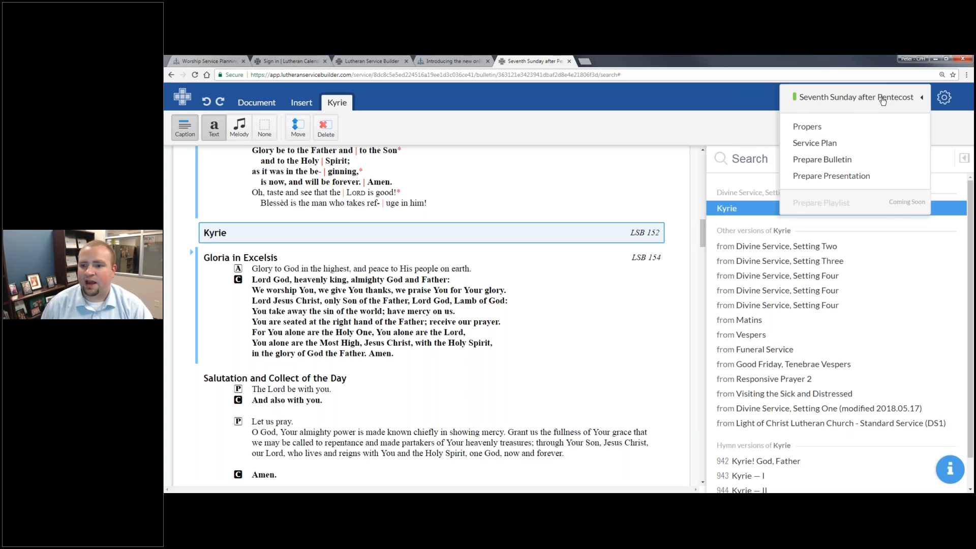
- Open the presentation slides and show the first slide, hymn 839 O Christ, Our True and Only Light
{"action": "left_click", "coordinate": [846, 178]}
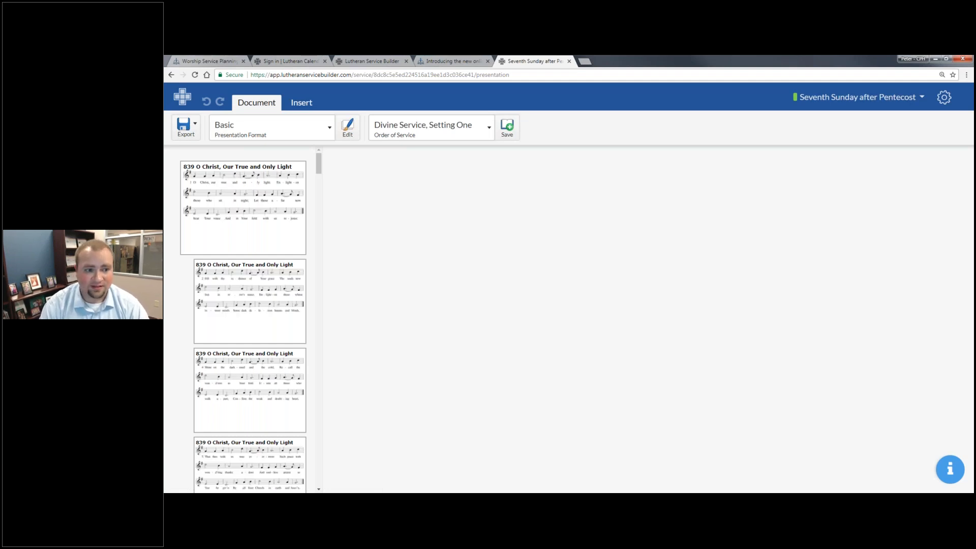
{"action": "left_click", "coordinate": [278, 202]}
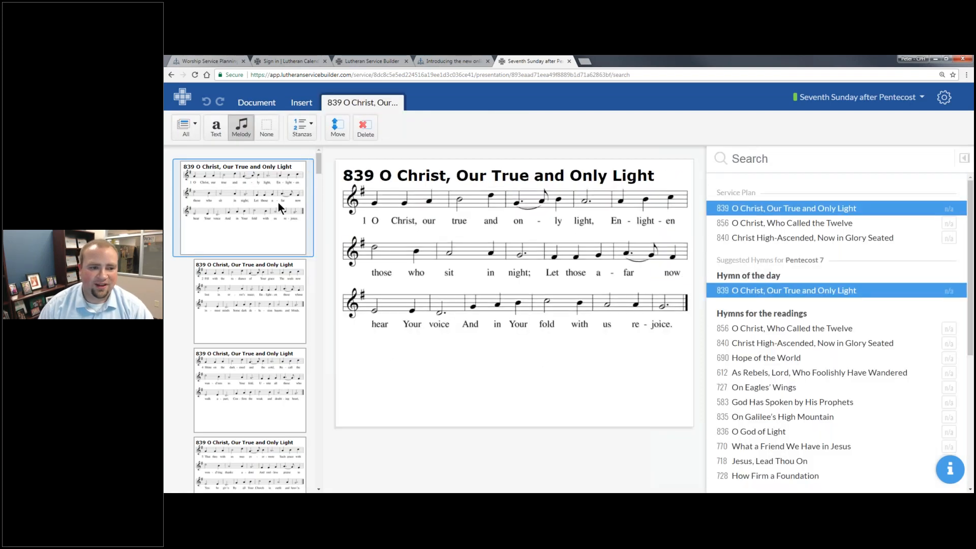
- Show hymn 839 as words only and leave stanza 4 out of hymn 856's slides
{"action": "left_click", "coordinate": [214, 133]}
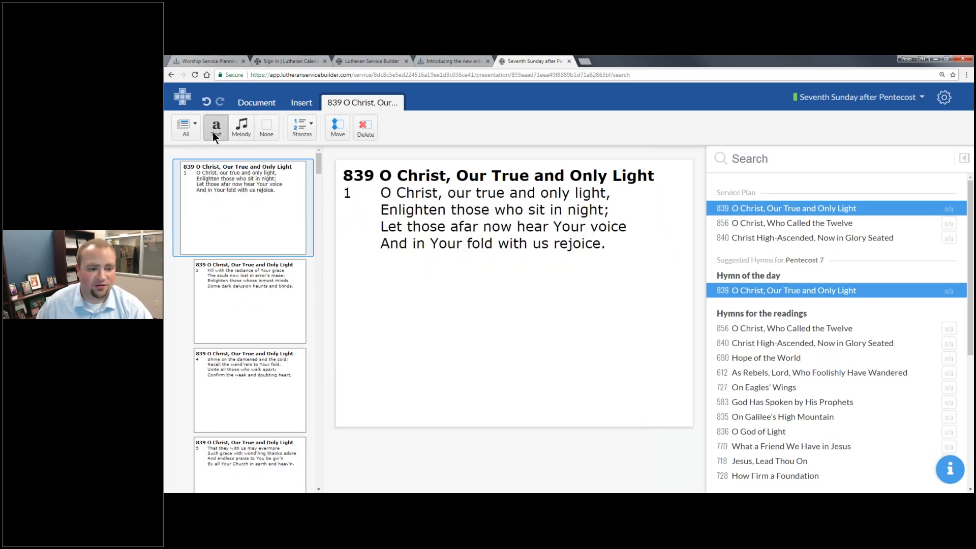
{"action": "left_click", "coordinate": [766, 228]}
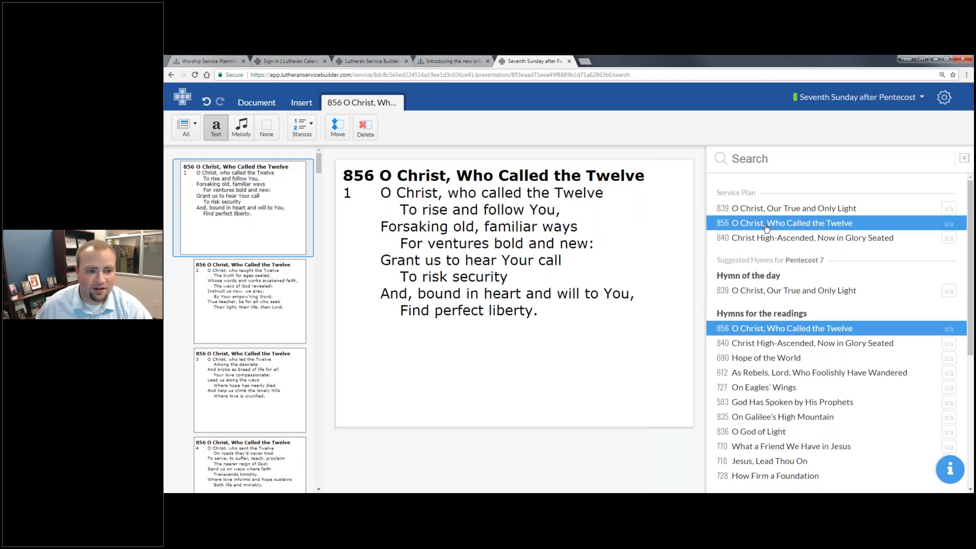
{"action": "left_click", "coordinate": [314, 135]}
{"action": "left_click", "coordinate": [314, 196]}
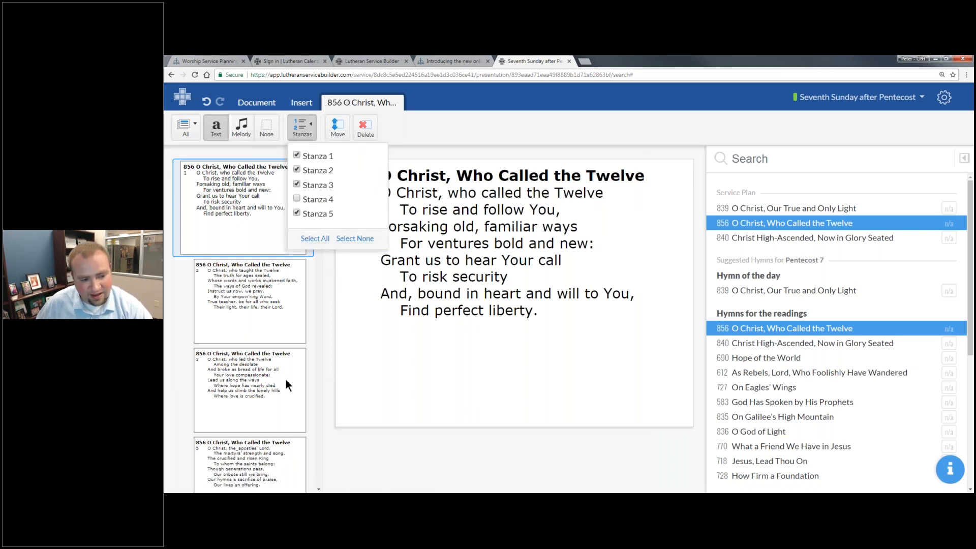
- Bring up the Invocation slide
{"action": "scroll", "coordinate": [285, 376], "scroll_direction": "down", "scroll_amount": 10}
{"action": "scroll", "coordinate": [224, 218], "scroll_direction": "up", "scroll_amount": 5}
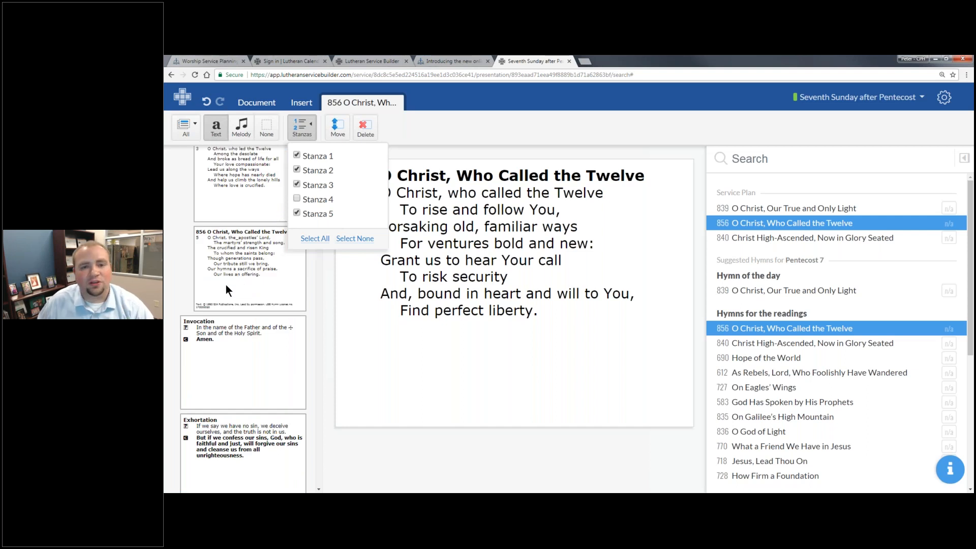
{"action": "left_click", "coordinate": [259, 373]}
{"action": "scroll", "coordinate": [311, 340], "scroll_direction": "down", "scroll_amount": 5}
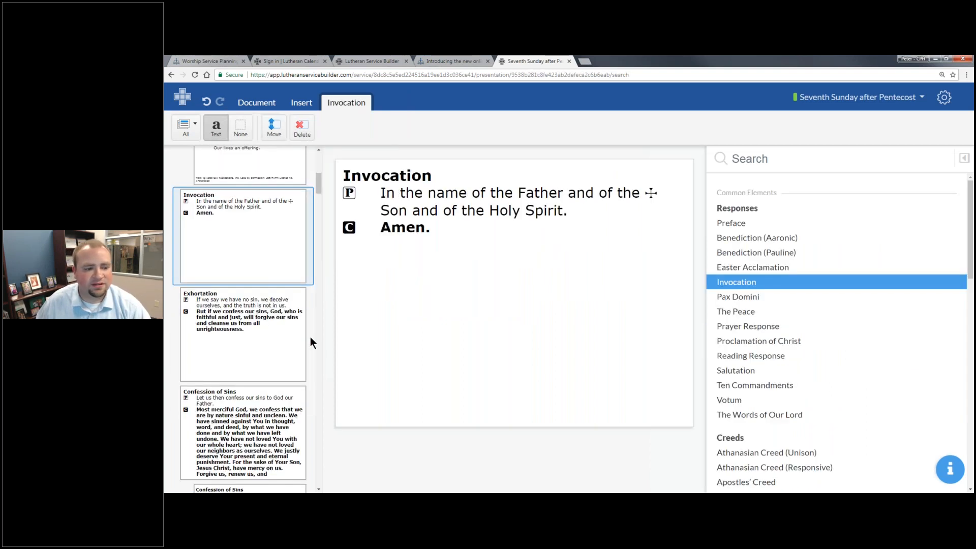
- Replace the Declaration of Grace slide with Absolution, then switch to the Lutheran Service Builder 2 window
{"action": "scroll", "coordinate": [273, 303], "scroll_direction": "down", "scroll_amount": 3}
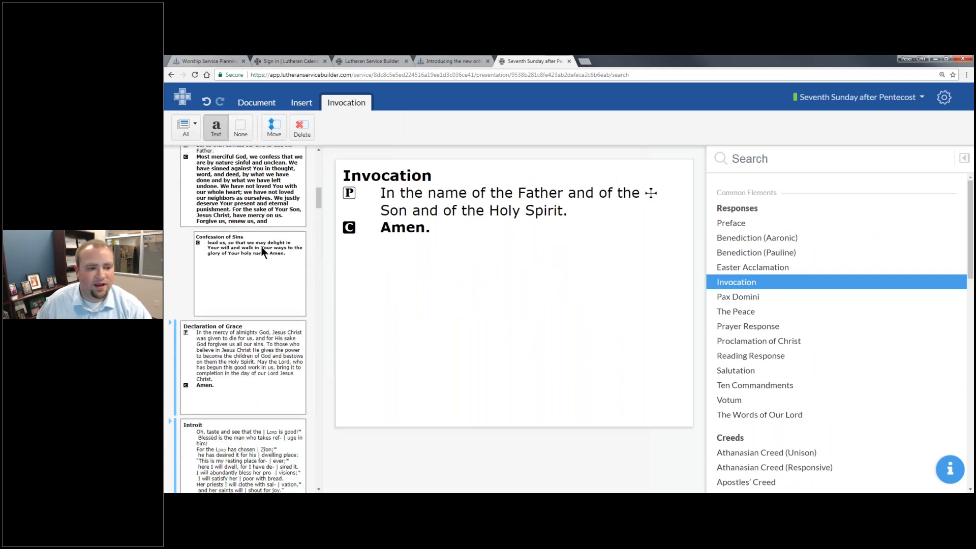
{"action": "left_click", "coordinate": [206, 186]}
{"action": "left_click", "coordinate": [212, 354]}
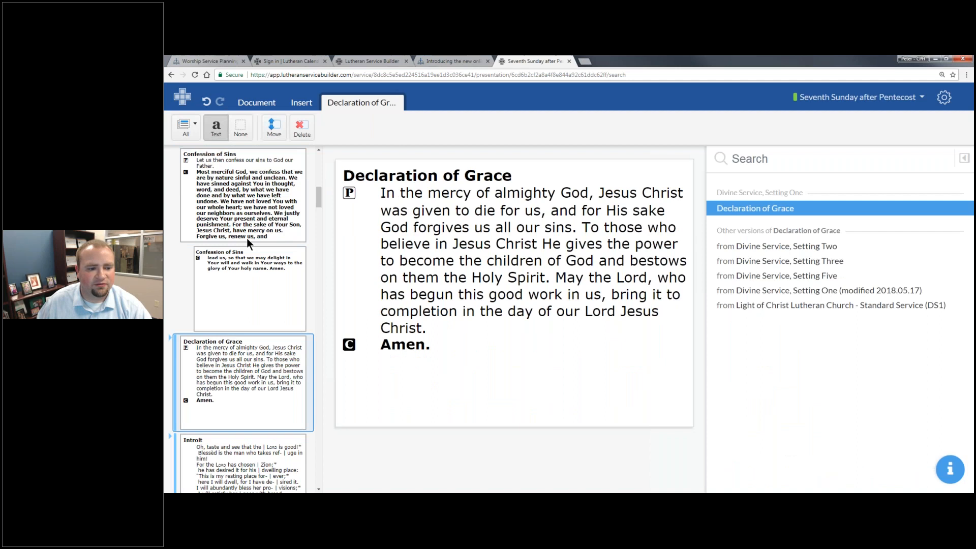
{"action": "scroll", "coordinate": [249, 242], "scroll_direction": "down", "scroll_amount": 2}
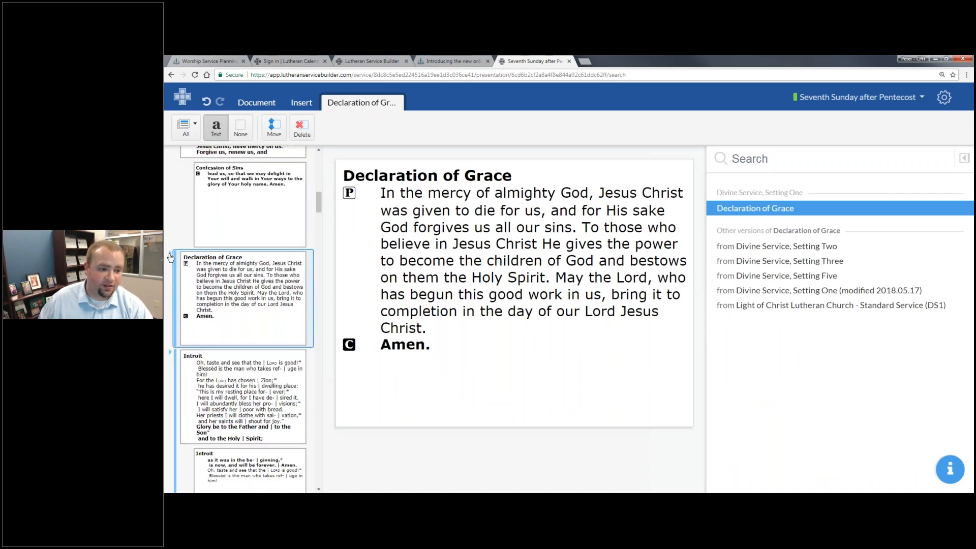
{"action": "left_click", "coordinate": [170, 257]}
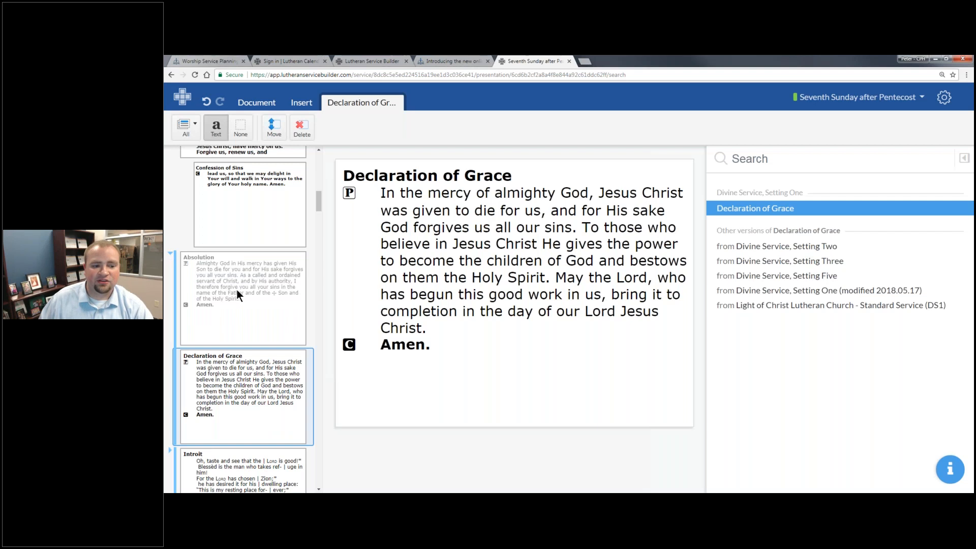
{"action": "left_click", "coordinate": [237, 289]}
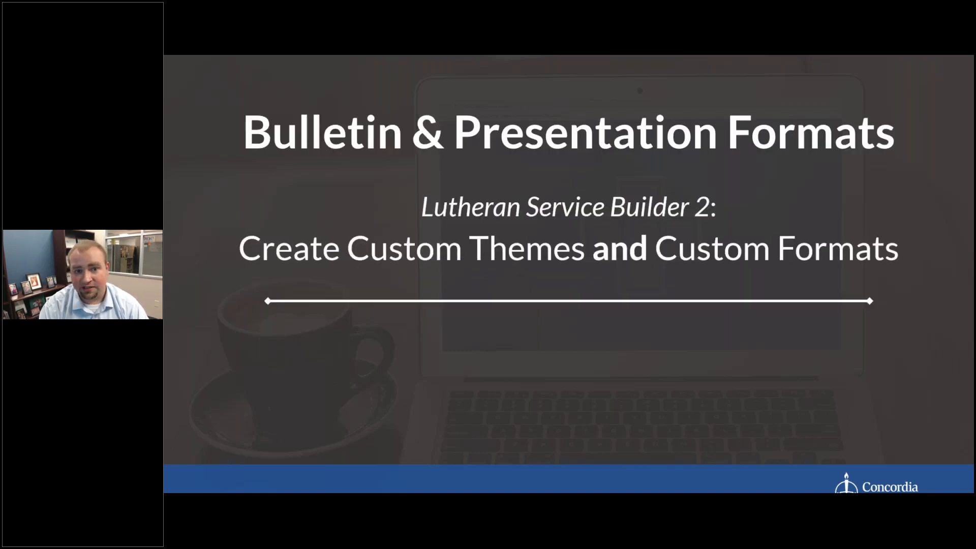
{"action": "key", "text": "alt+Tab"}
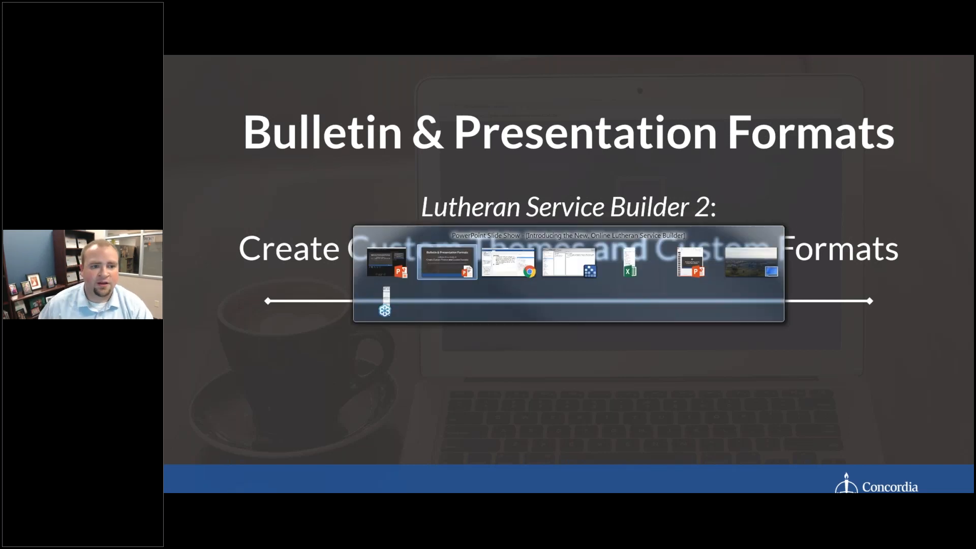
{"action": "key", "text": "alt+Tab"}
{"action": "key", "text": "alt+Tab"}
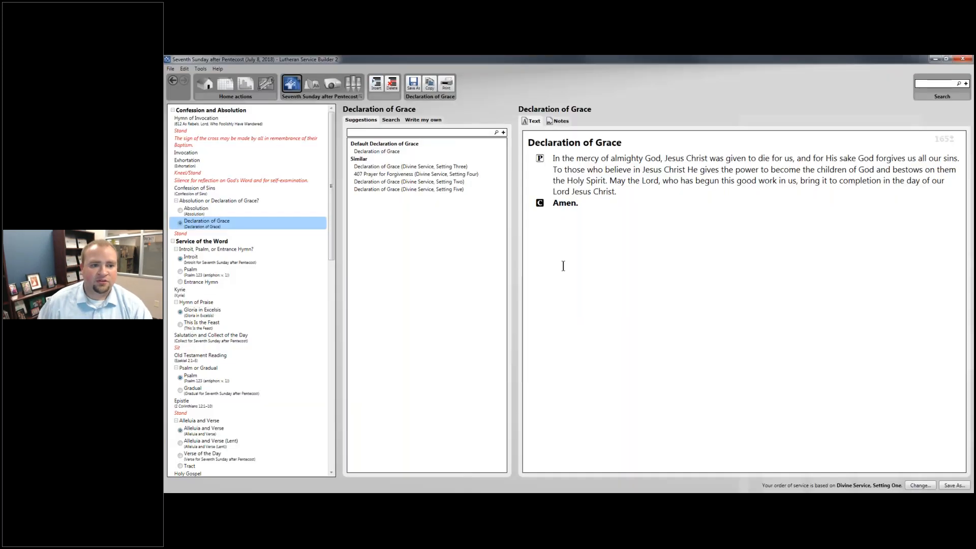
- Preview the bulletin with the Large Print theme and the Text Only service format
{"action": "left_click", "coordinate": [313, 84]}
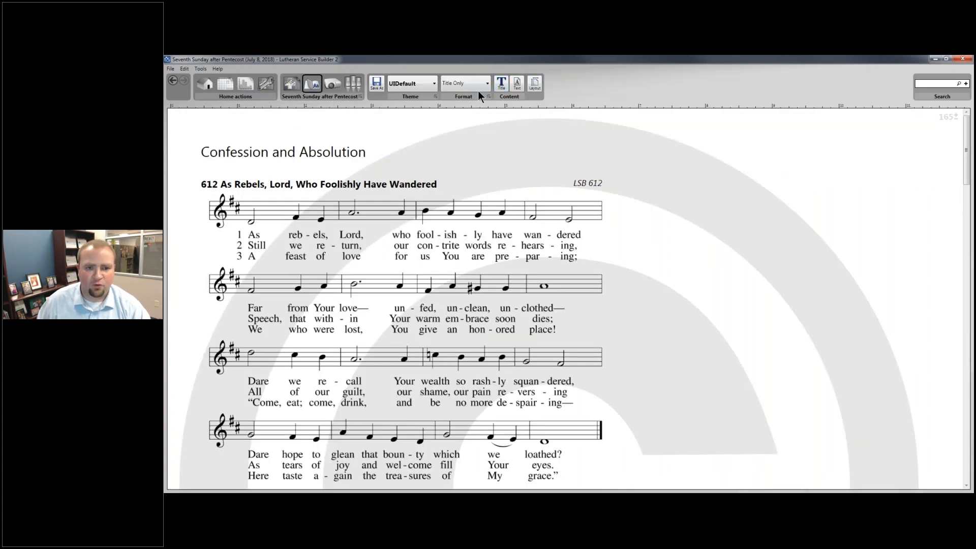
{"action": "left_click", "coordinate": [431, 84]}
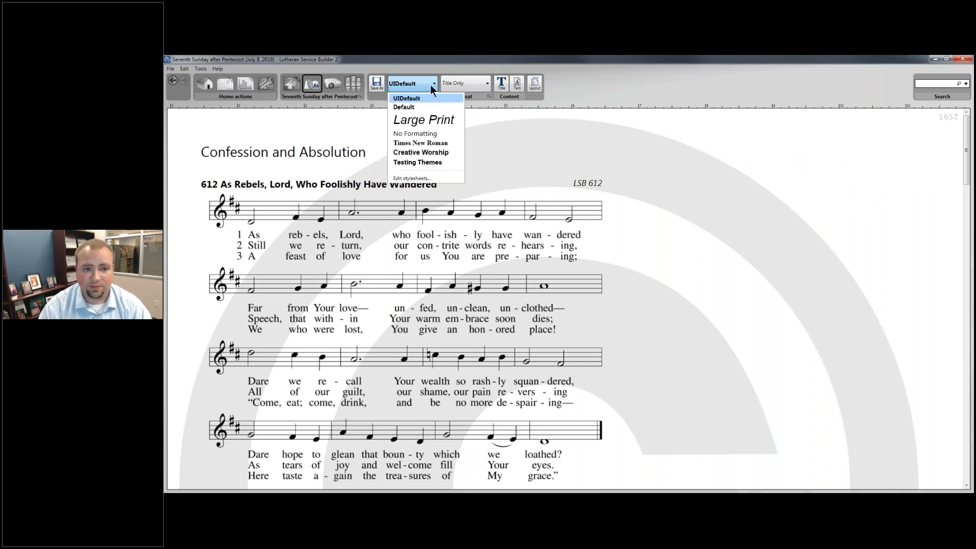
{"action": "left_click", "coordinate": [477, 89]}
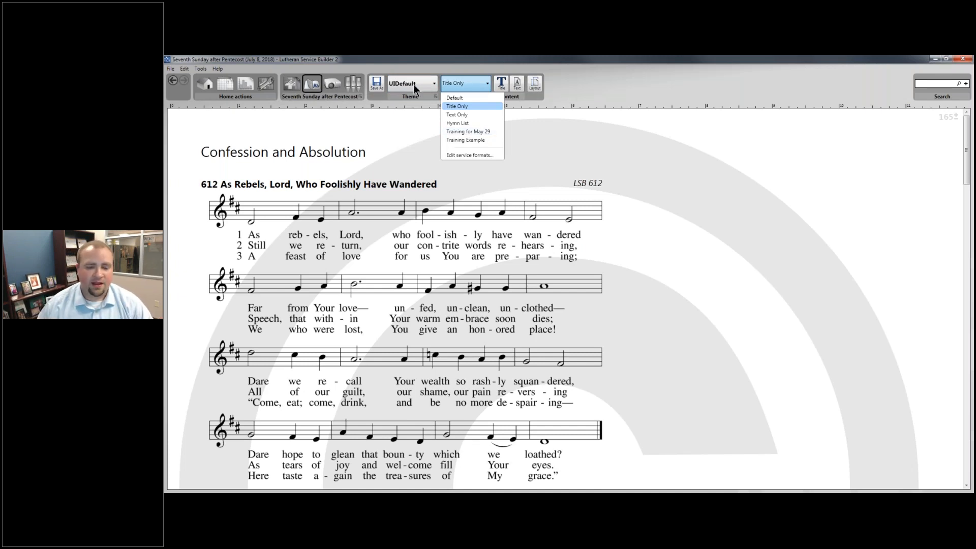
{"action": "left_click", "coordinate": [557, 93]}
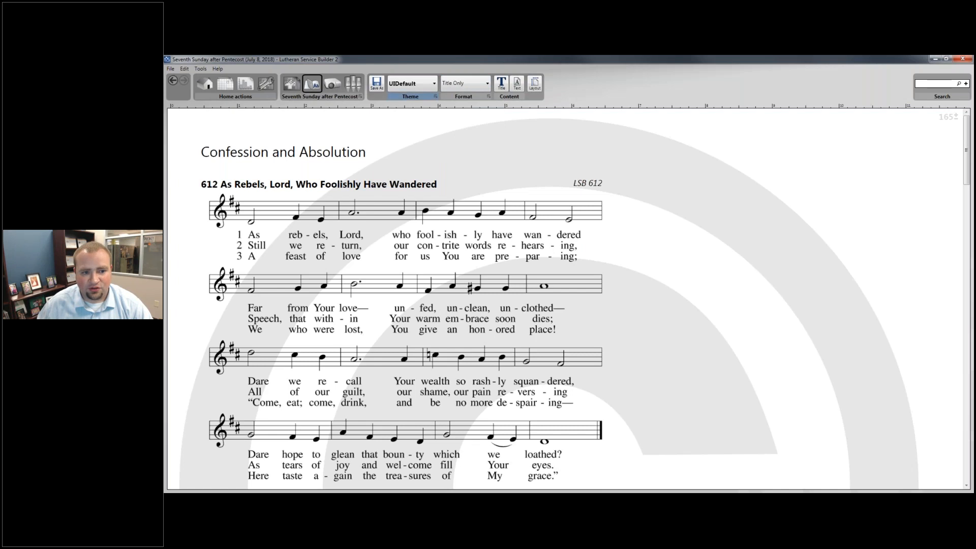
{"action": "left_click", "coordinate": [428, 90]}
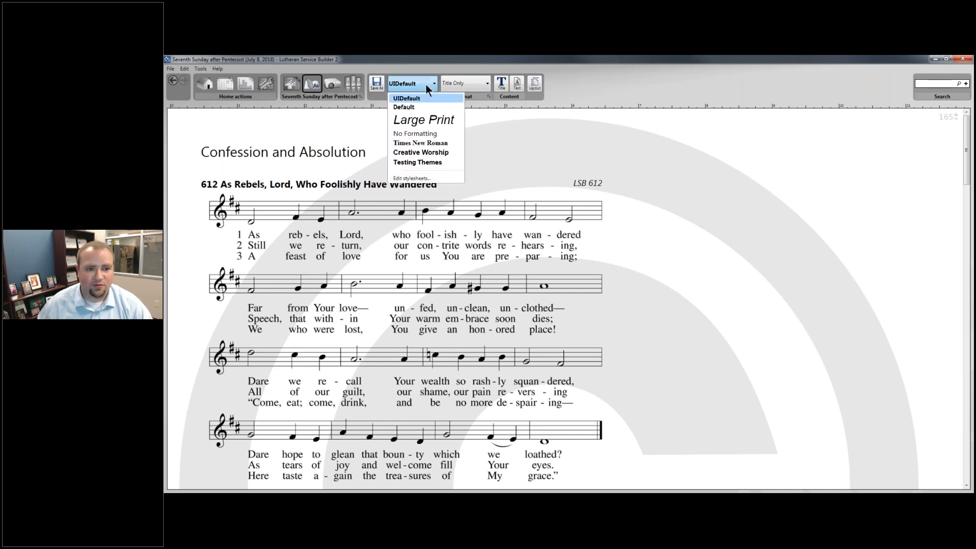
{"action": "left_click", "coordinate": [429, 120]}
{"action": "left_click", "coordinate": [481, 85]}
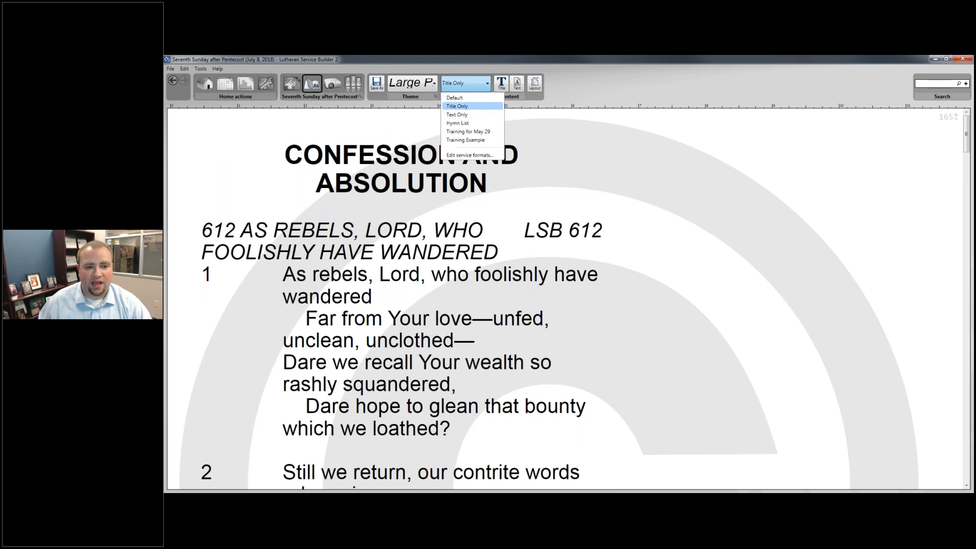
{"action": "left_click", "coordinate": [483, 115]}
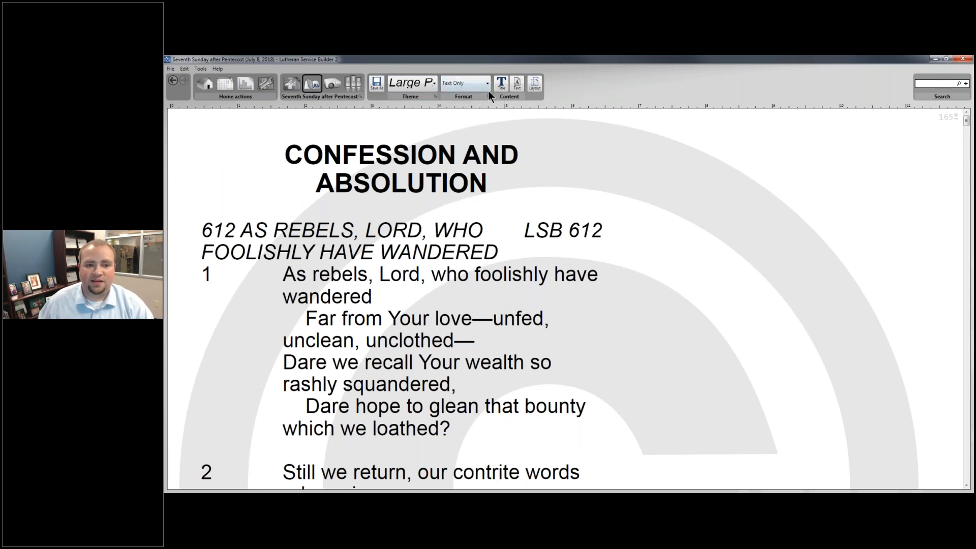
{"action": "left_click", "coordinate": [537, 84]}
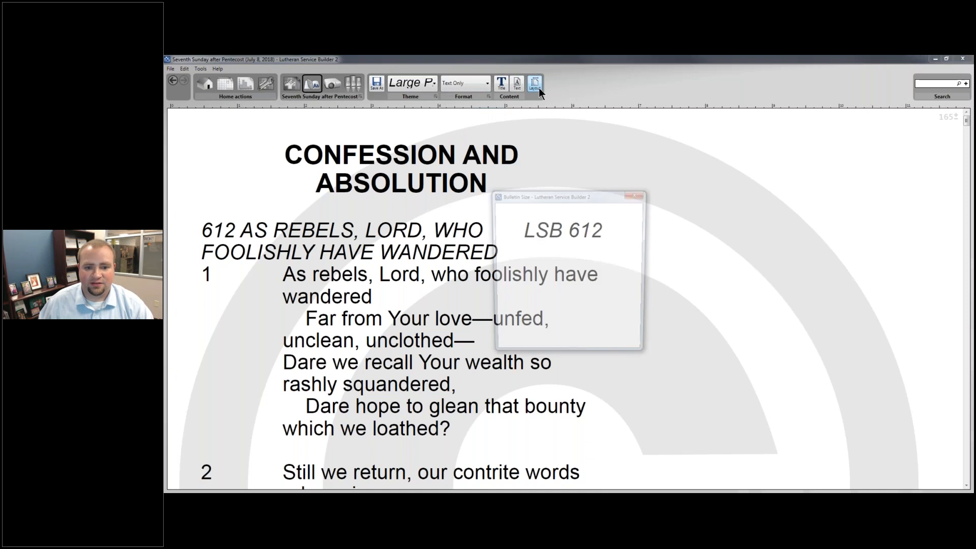
{"action": "left_click", "coordinate": [530, 227]}
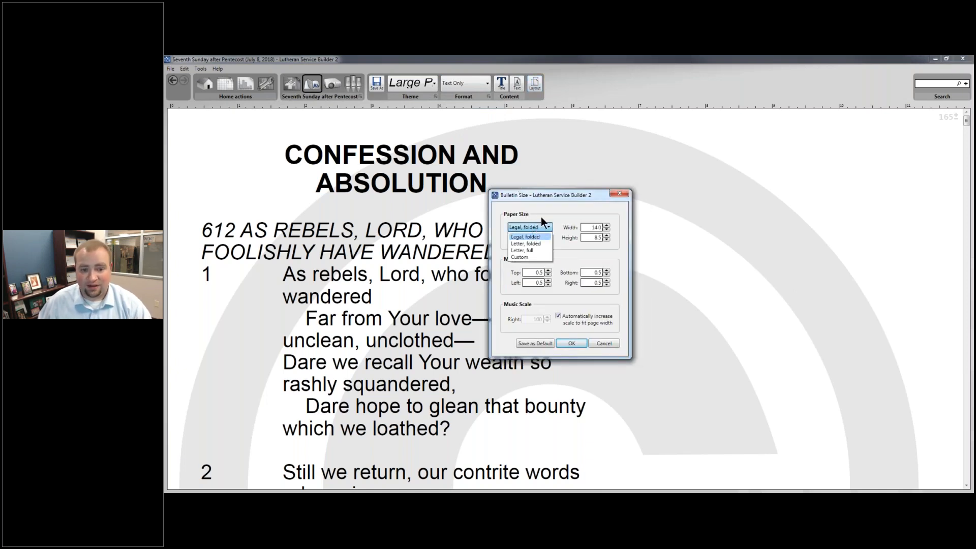
{"action": "left_click", "coordinate": [541, 216]}
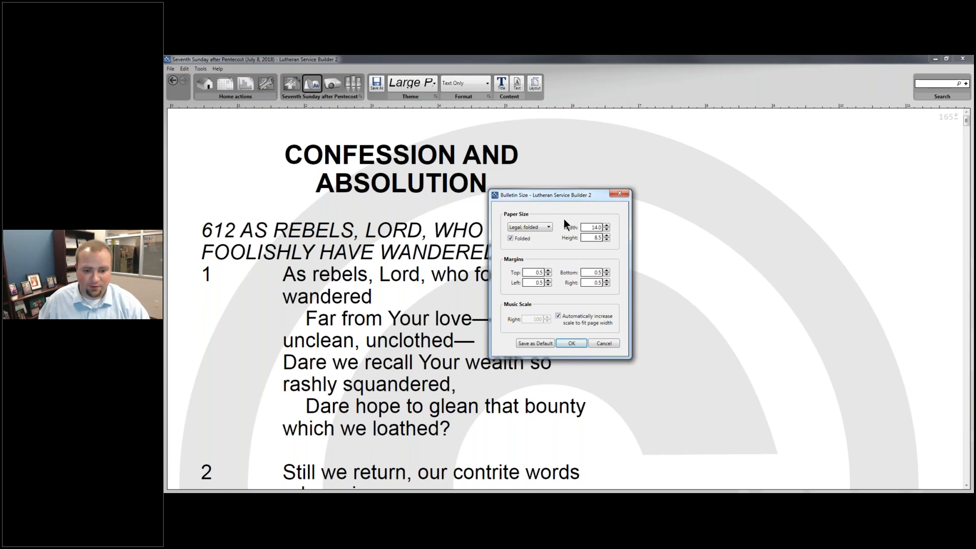
{"action": "left_click", "coordinate": [566, 346]}
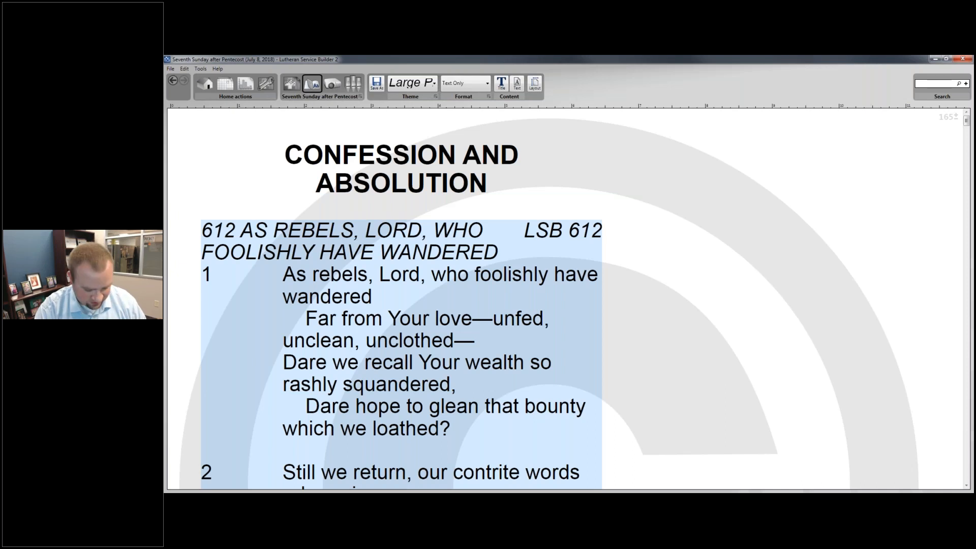
{"action": "key", "text": "alt+Tab"}
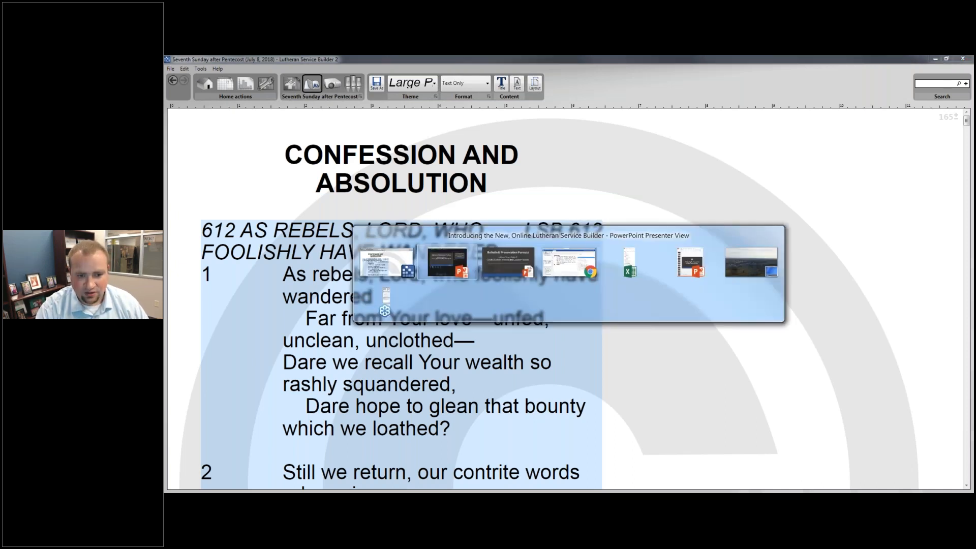
- Return to the online builder and go to the Bulletin Formats page from the settings menu
{"action": "key", "text": "alt+Tab"}
{"action": "key", "text": "alt+Tab"}
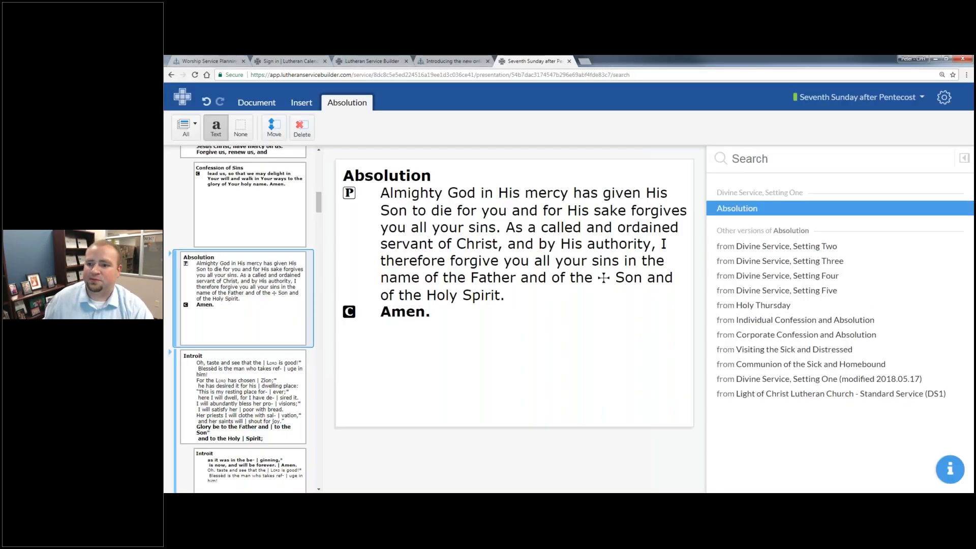
{"action": "left_click", "coordinate": [951, 103]}
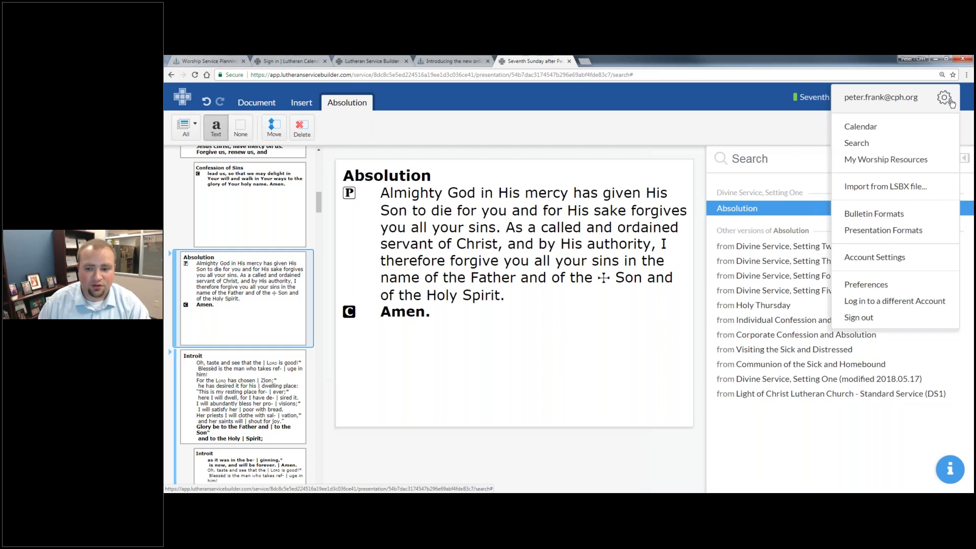
{"action": "left_click", "coordinate": [884, 218]}
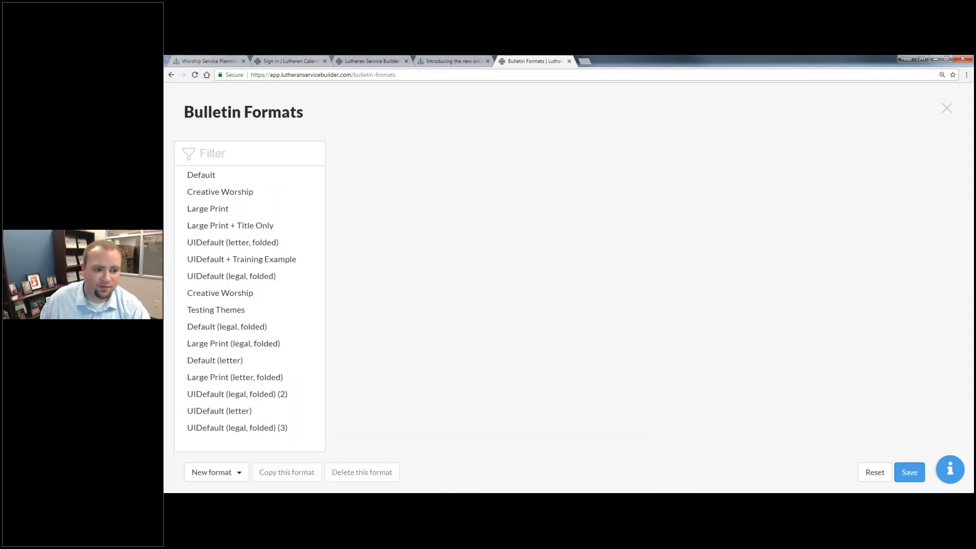
- Open the Default bulletin format for editing
{"action": "left_click", "coordinate": [238, 209]}
{"action": "left_click", "coordinate": [238, 175]}
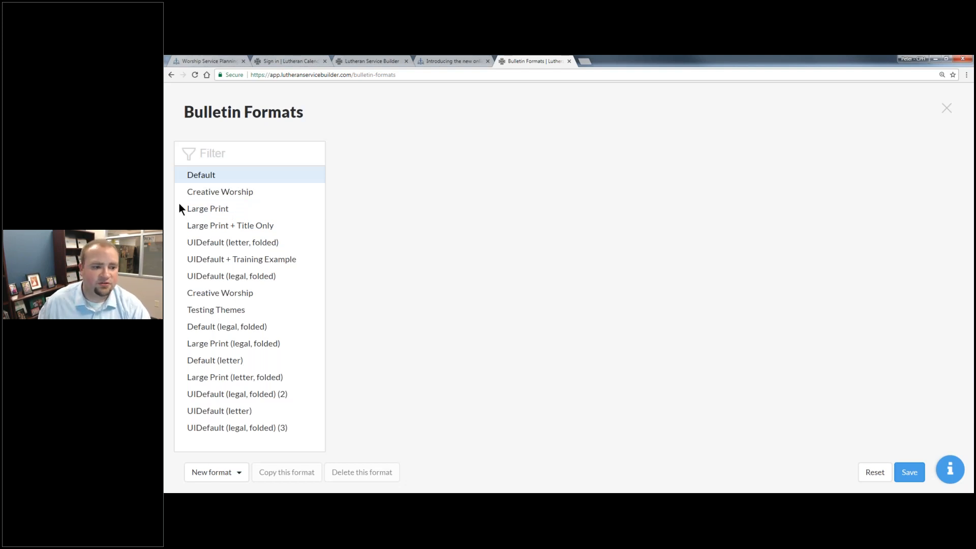
{"action": "left_click", "coordinate": [201, 181]}
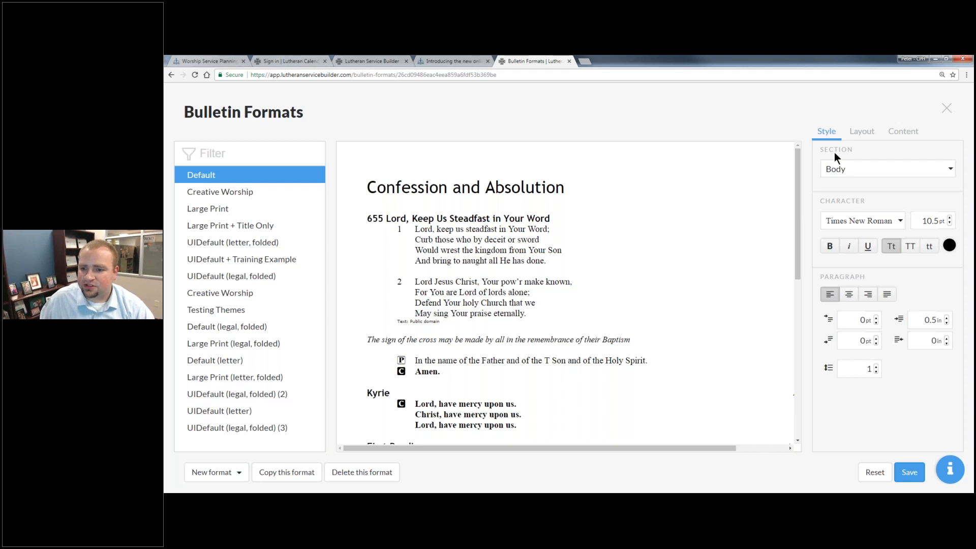
- Raise the Heading section's font size from 20 pt to 23 pt
{"action": "left_click", "coordinate": [833, 170]}
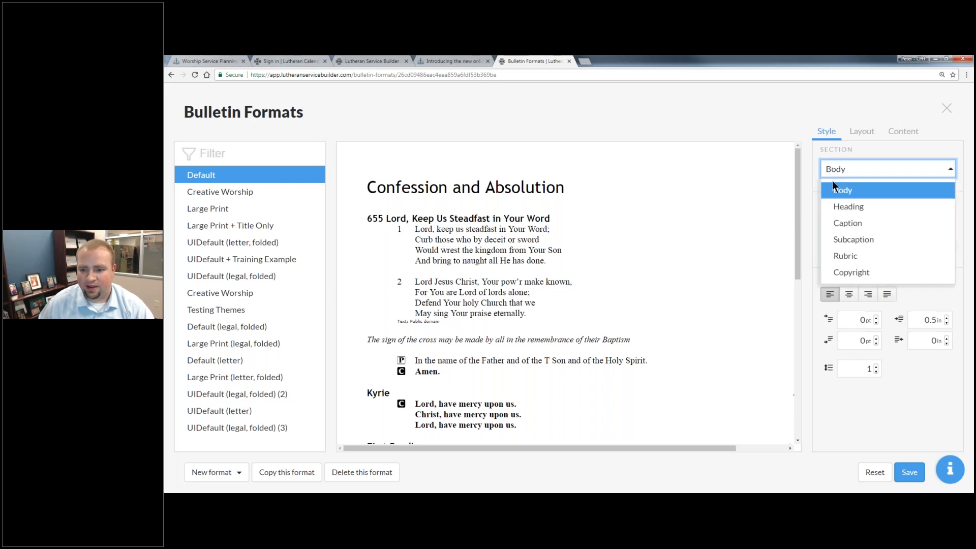
{"action": "left_click", "coordinate": [859, 208]}
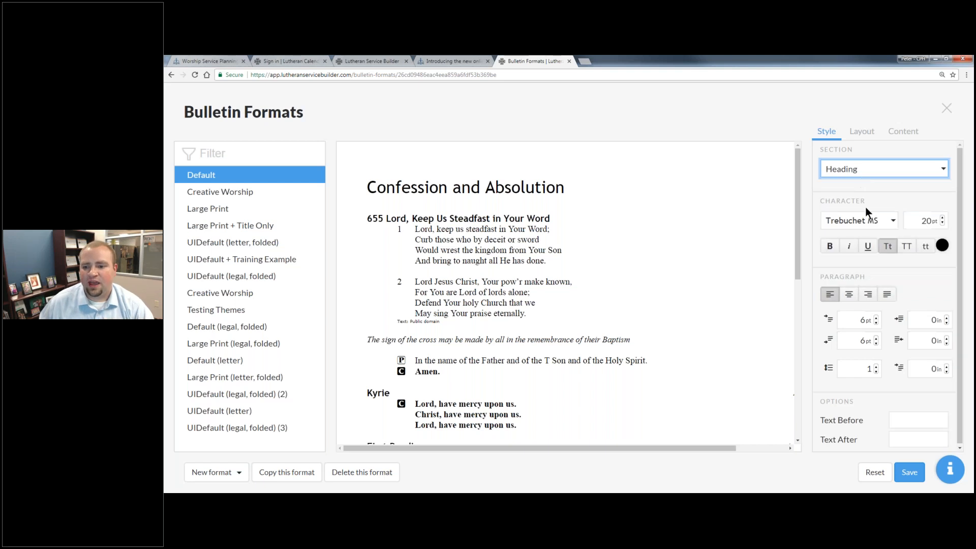
{"action": "left_click", "coordinate": [942, 218]}
{"action": "left_click", "coordinate": [942, 217]}
{"action": "left_click", "coordinate": [943, 218]}
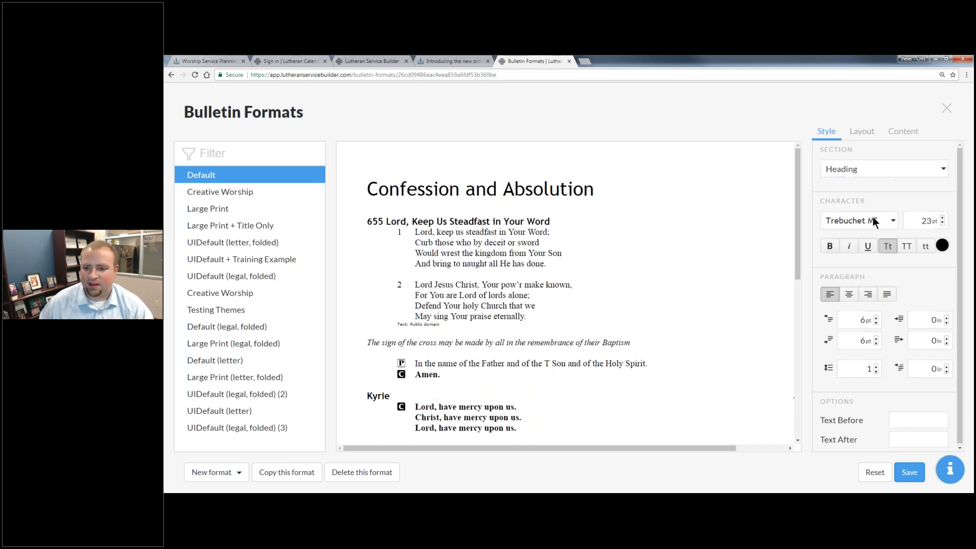
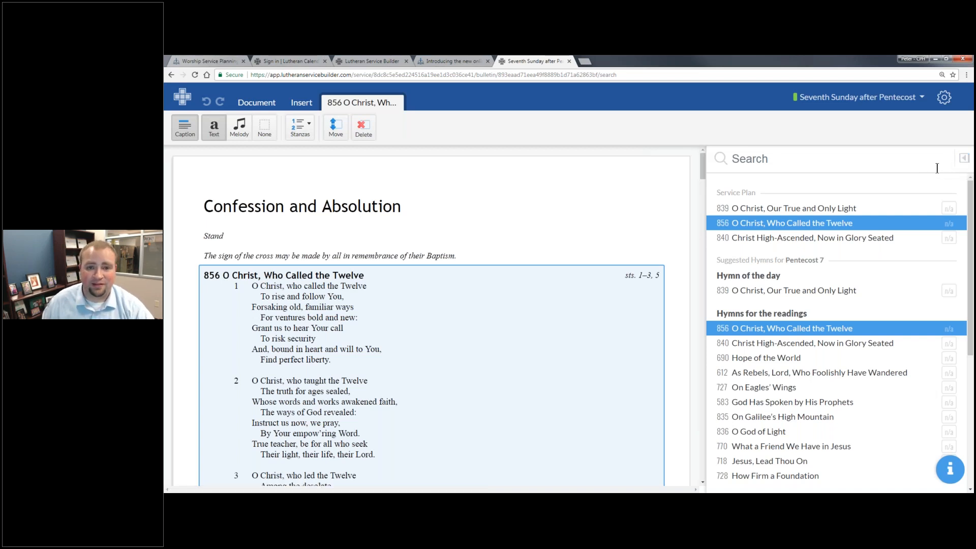
- Preview hymn 856's text, melody and info, showing tune Terra Beata, meter S M D, key D
{"action": "left_click", "coordinate": [961, 159]}
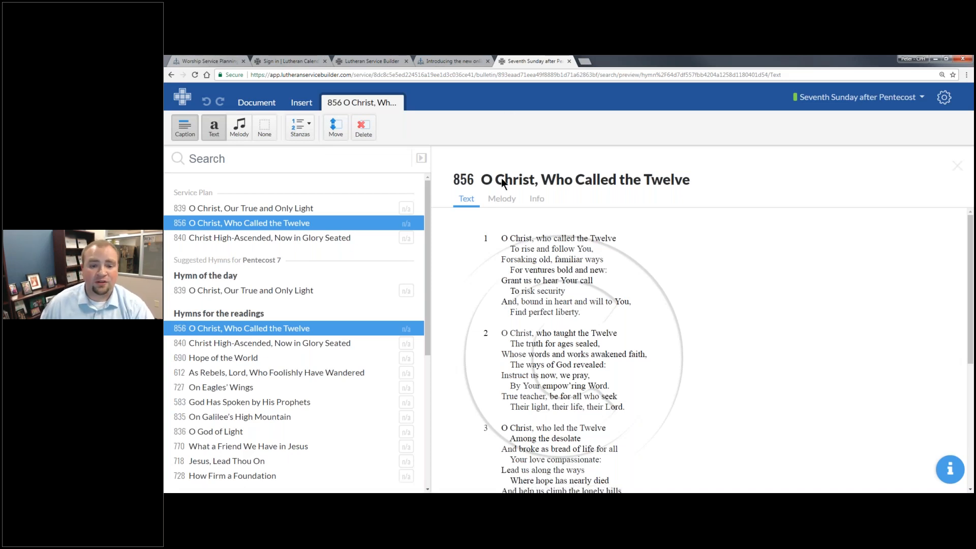
{"action": "left_click", "coordinate": [492, 203]}
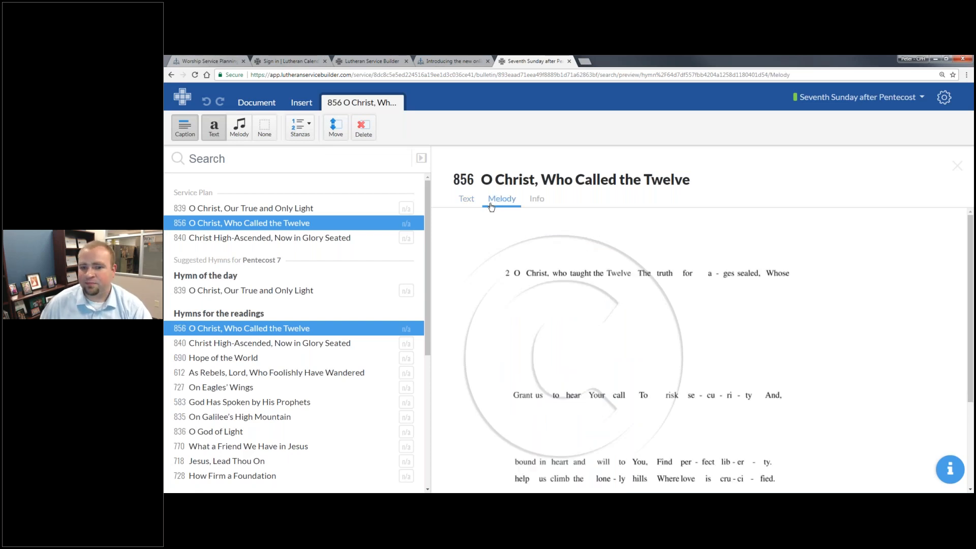
{"action": "left_click", "coordinate": [535, 203]}
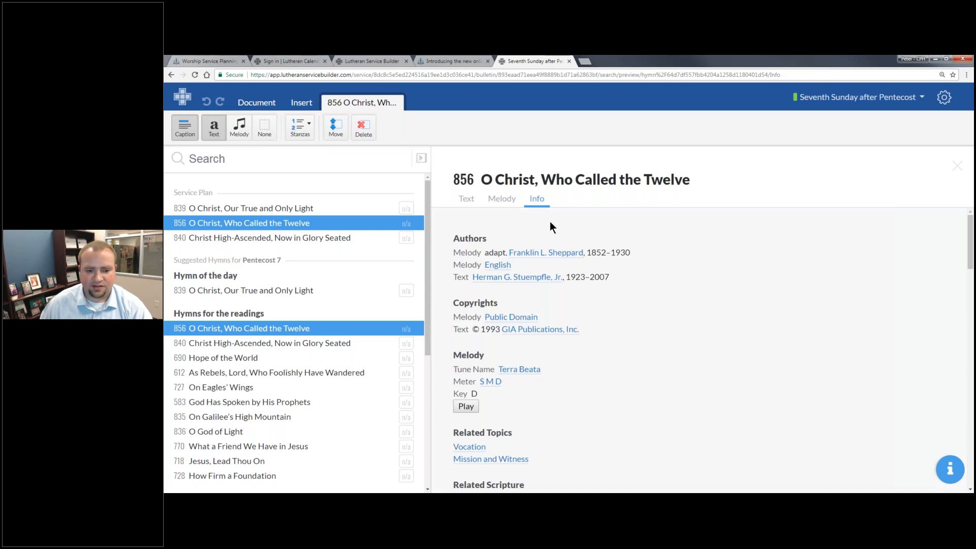
- Stop the tune's playback and bring up the search tips
{"action": "scroll", "coordinate": [554, 226], "scroll_direction": "down", "scroll_amount": 6}
{"action": "scroll", "coordinate": [554, 226], "scroll_direction": "up", "scroll_amount": 5}
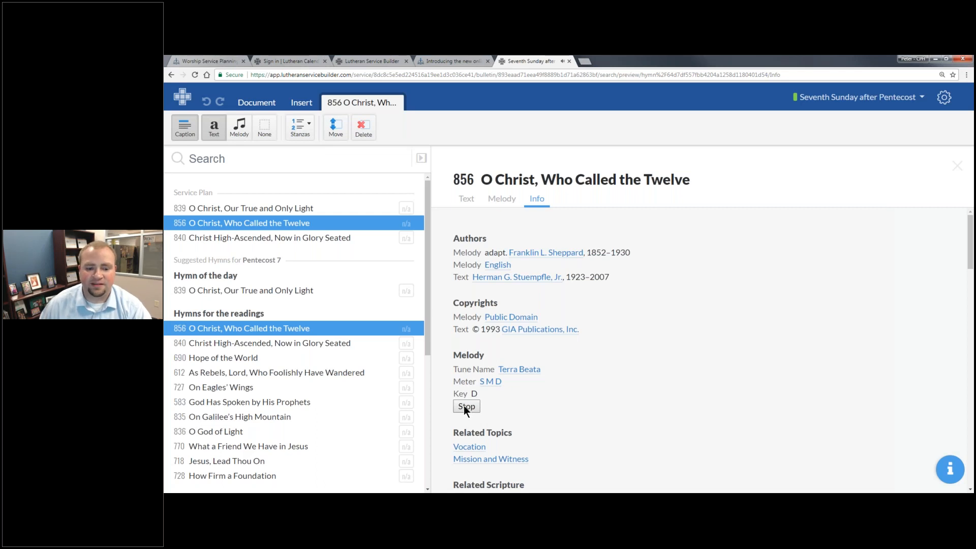
{"action": "left_click", "coordinate": [473, 409]}
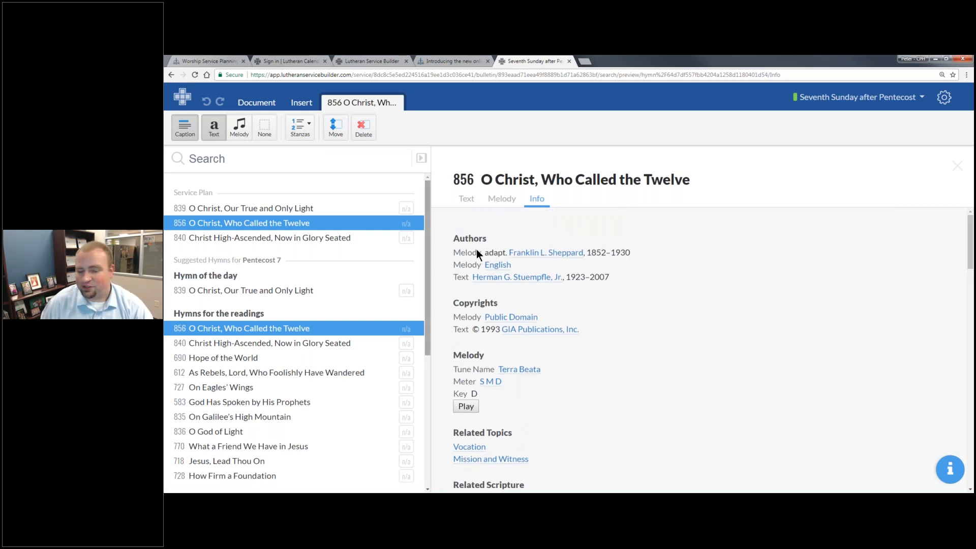
{"action": "left_click", "coordinate": [332, 158]}
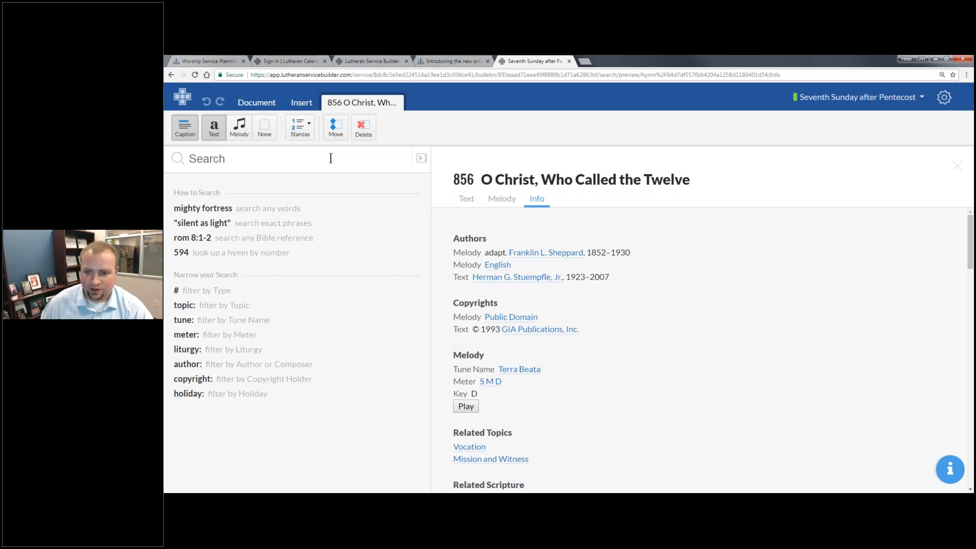
- Go to the standalone Search page from the settings gear menu
{"action": "left_click", "coordinate": [943, 96]}
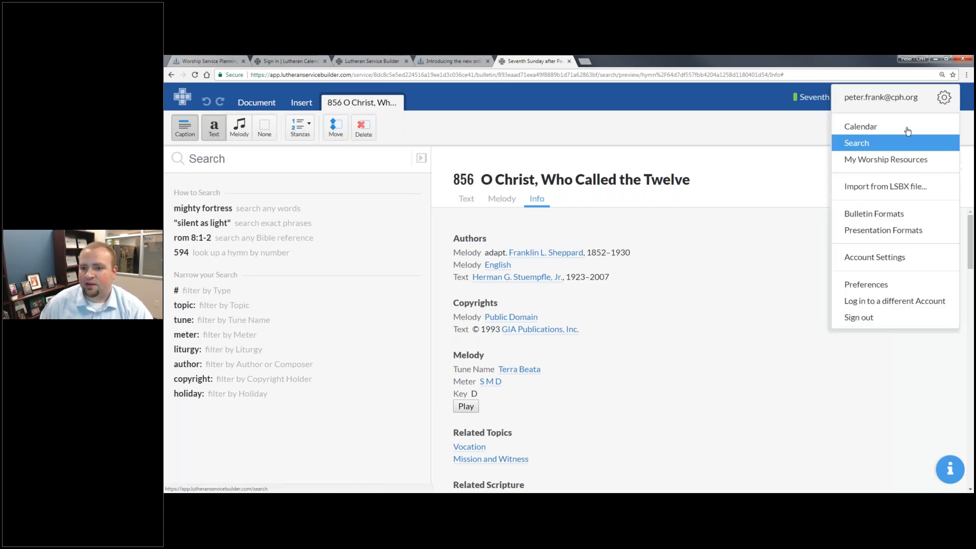
{"action": "left_click", "coordinate": [861, 144]}
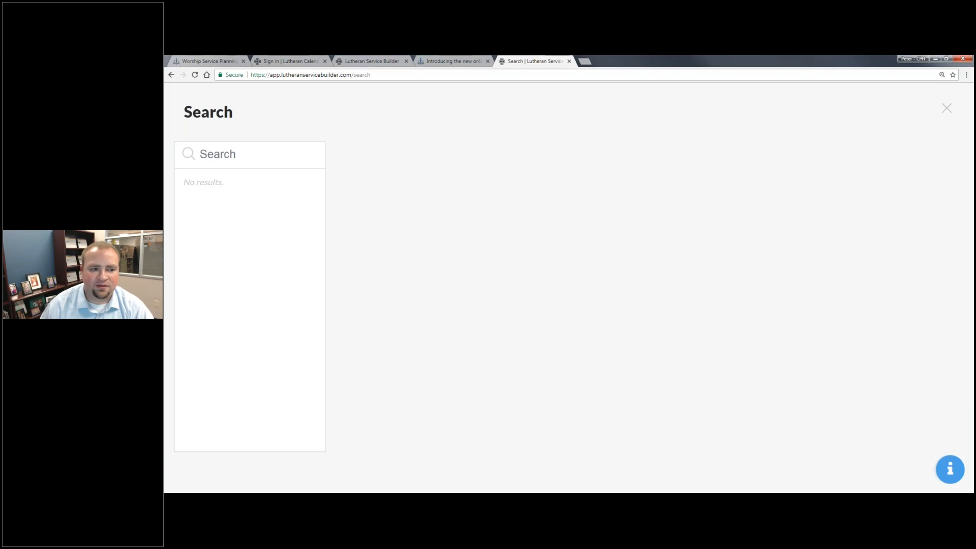
- Try the search tips' example lookup of hymn 594, then clear it
{"action": "left_click", "coordinate": [291, 151]}
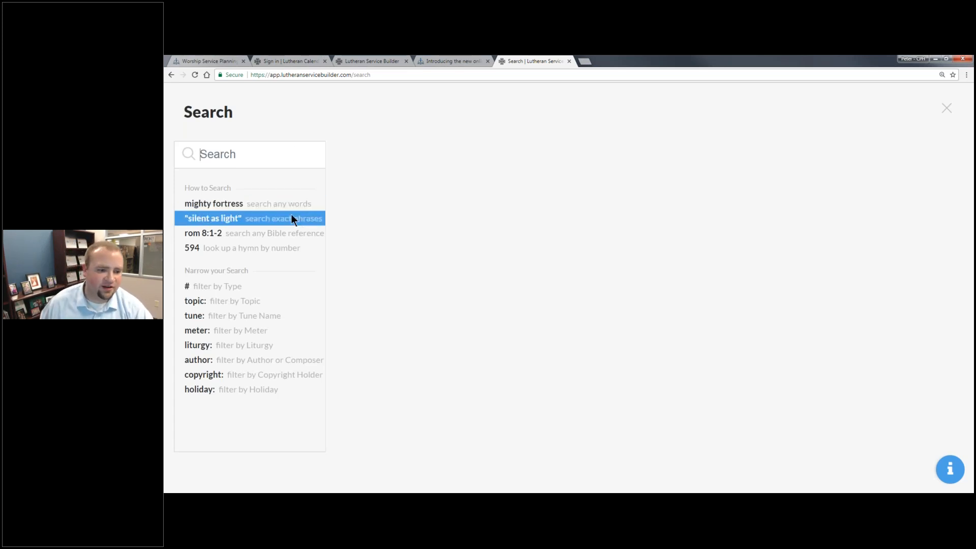
{"action": "left_click", "coordinate": [294, 248]}
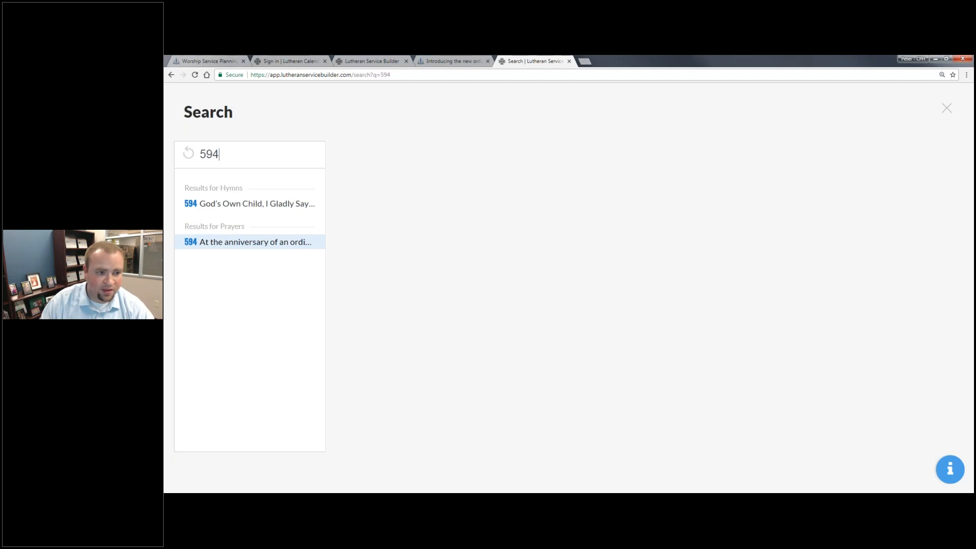
{"action": "key", "text": "BackSpace"}
{"action": "key", "text": "BackSpace"}
{"action": "key", "text": "BackSpace"}
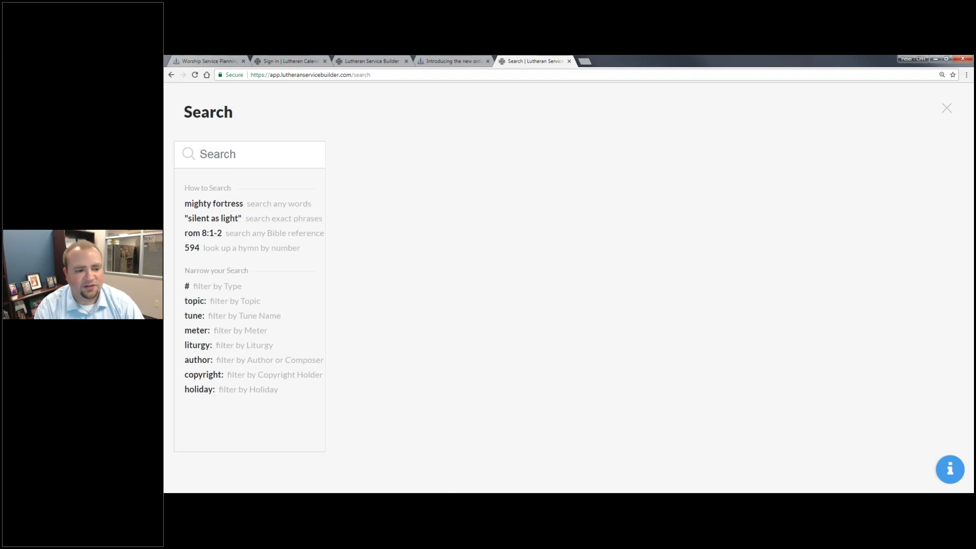
- Search topic: Easter and scroll its hymns, from 457 to 950 Splendor and Honor
{"action": "type", "text": "topc"}
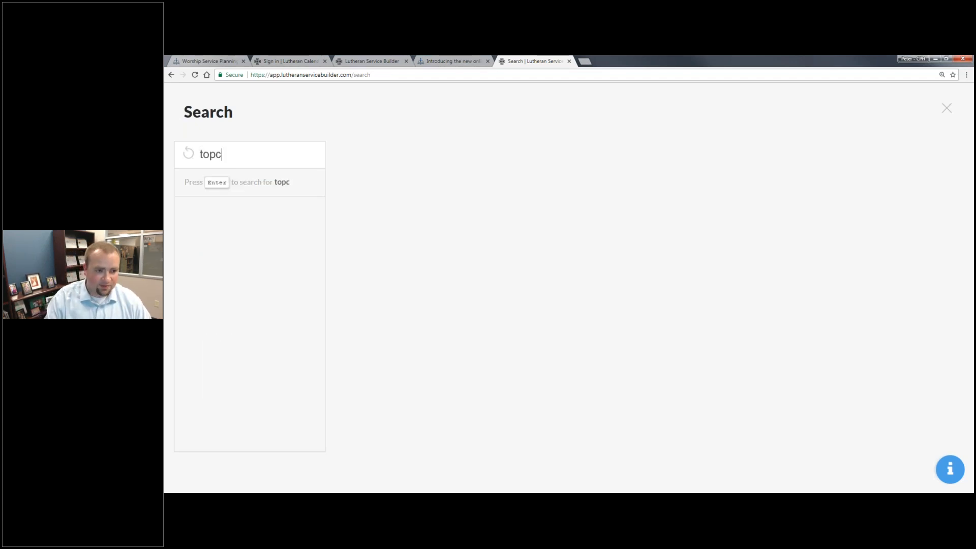
{"action": "key", "text": "BackSpace"}
{"action": "type", "text": "ic: East"}
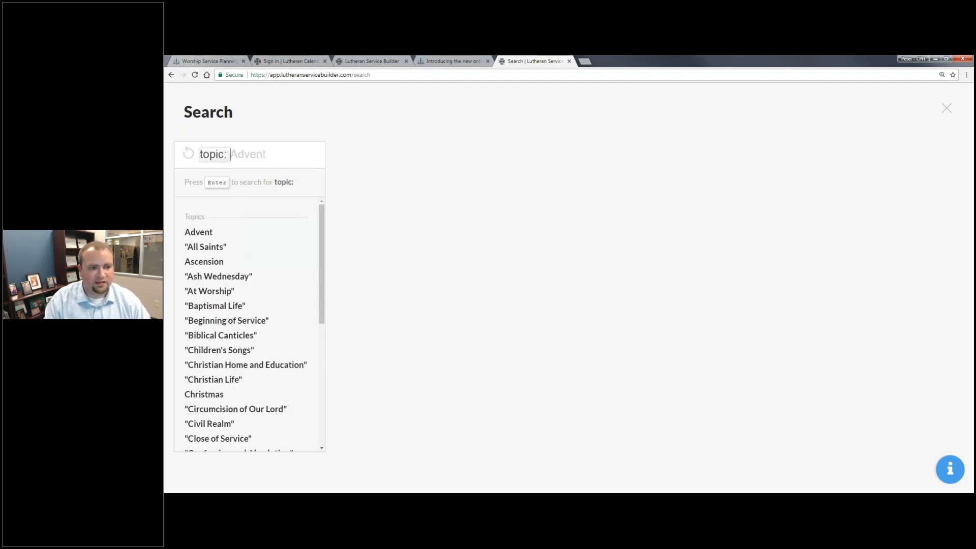
{"action": "type", "text": "er"}
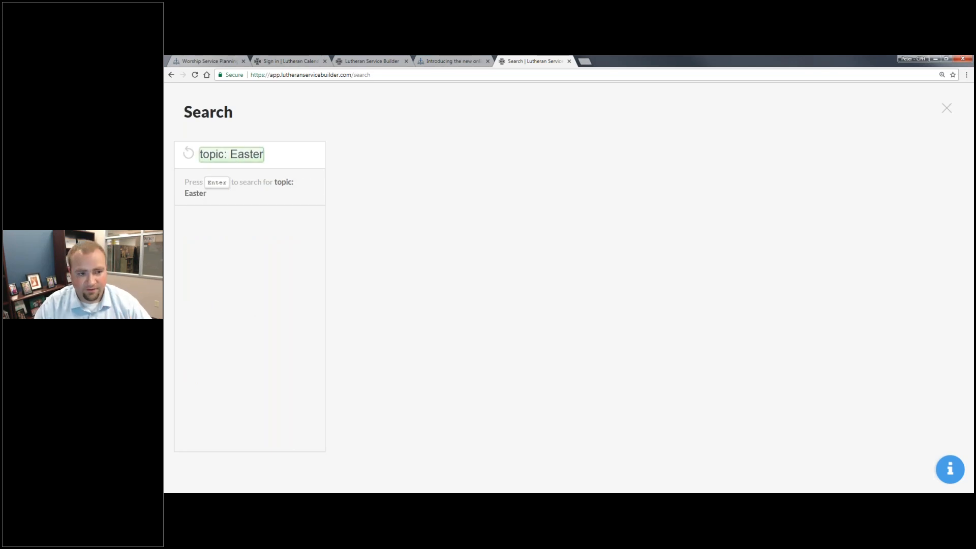
{"action": "key", "text": "Return"}
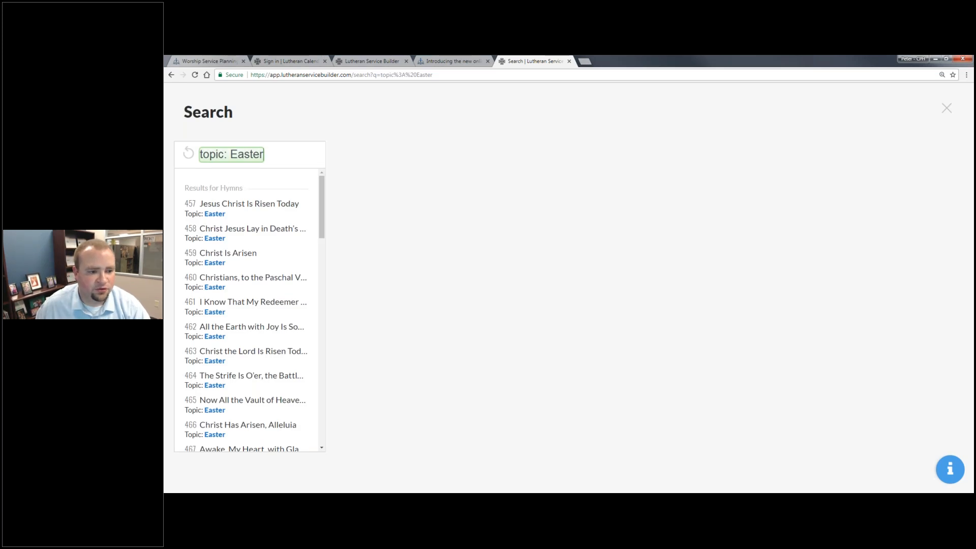
{"action": "scroll", "coordinate": [277, 240], "scroll_direction": "down", "scroll_amount": 15}
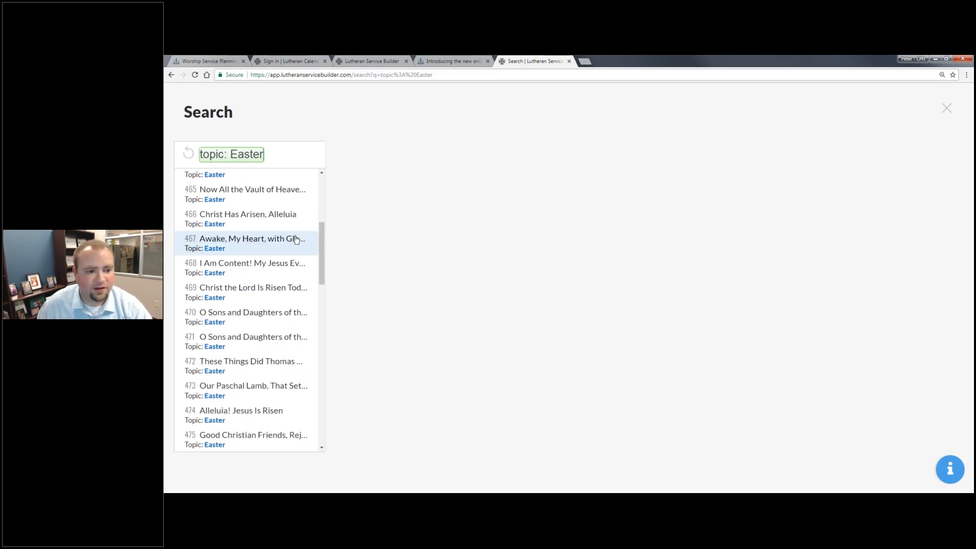
{"action": "scroll", "coordinate": [297, 240], "scroll_direction": "down", "scroll_amount": 2}
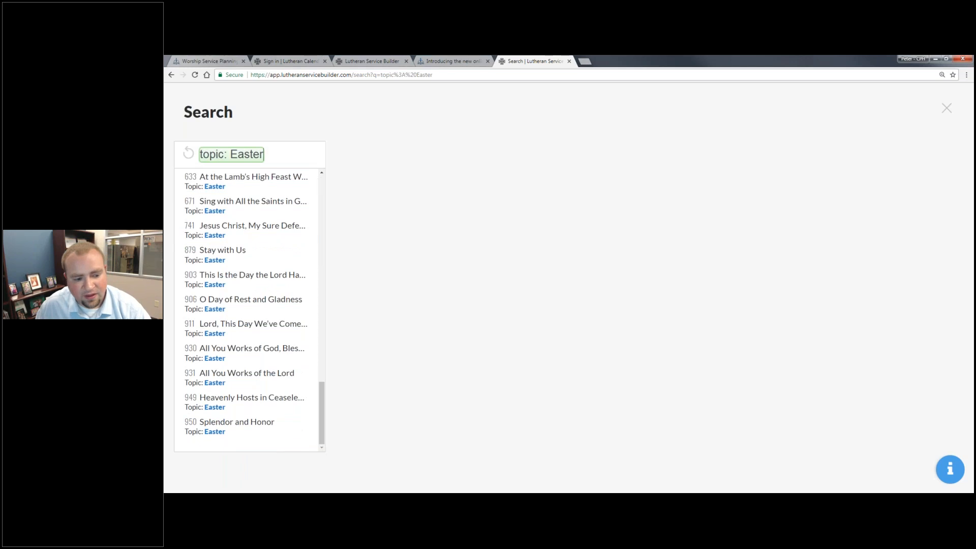
{"action": "left_click_drag", "start_coordinate": [322, 402], "coordinate": [316, 167]}
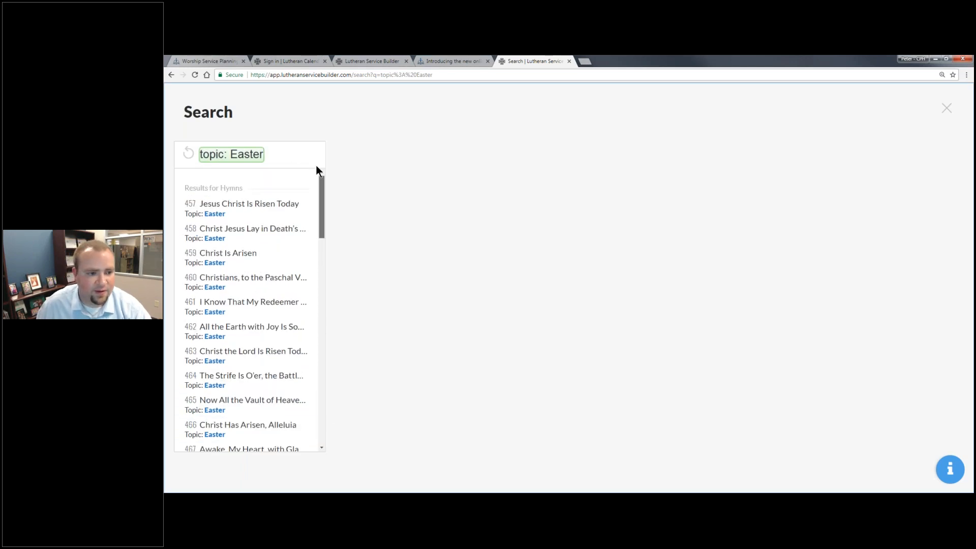
- Replace the Easter search with a #prayers search listing all prayers
{"action": "key", "text": "BackSpace"}
{"action": "key", "text": "BackSpace"}
{"action": "key", "text": "BackSpace"}
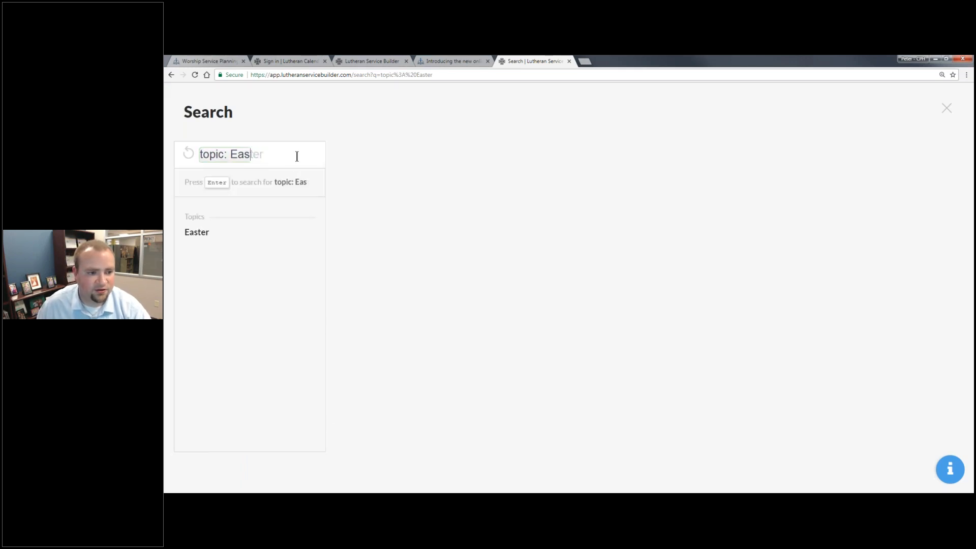
{"action": "key", "text": "ctrl+a"}
{"action": "key", "text": "BackSpace"}
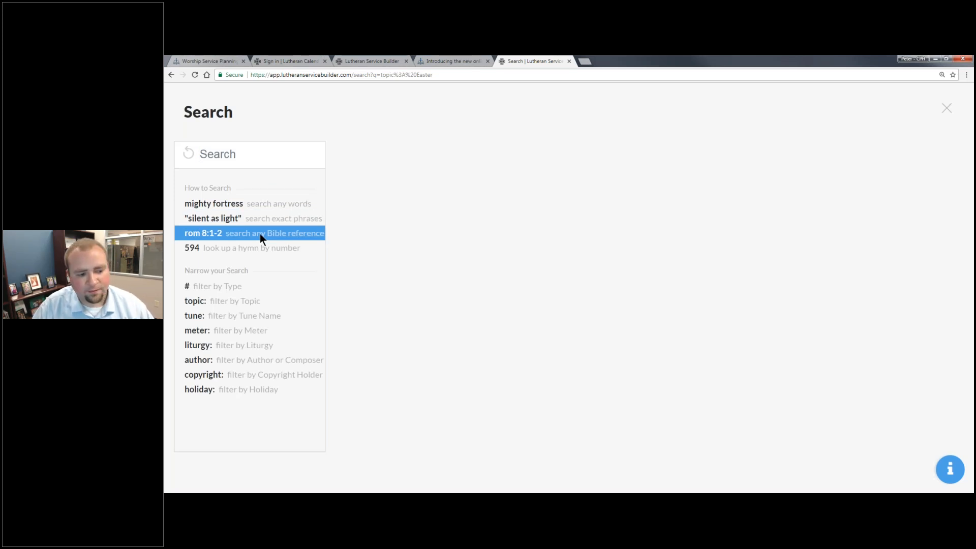
{"action": "type", "text": "proper"}
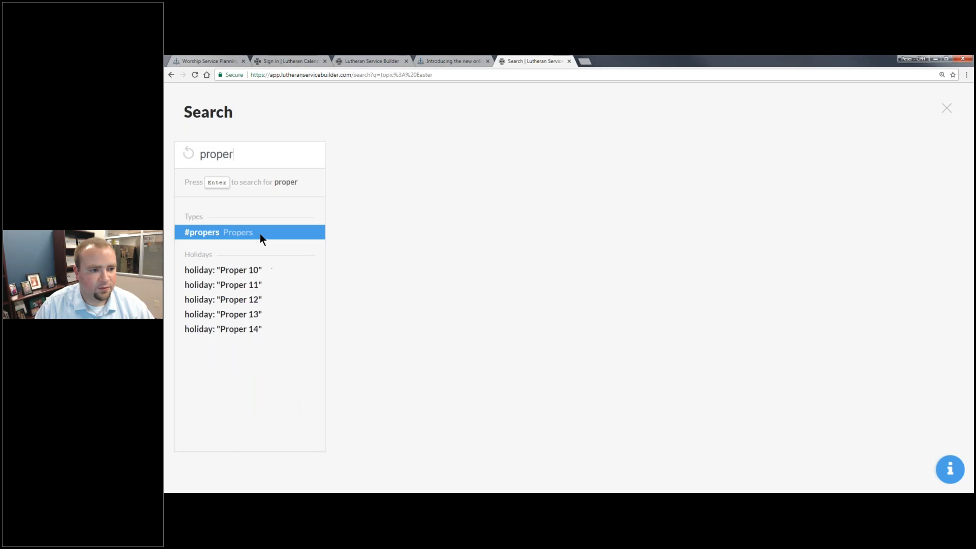
{"action": "key", "text": "BackSpace"}
{"action": "key", "text": "BackSpace"}
{"action": "key", "text": "BackSpace"}
{"action": "key", "text": "BackSpace"}
{"action": "key", "text": "BackSpace"}
{"action": "key", "text": "BackSpace"}
{"action": "type", "text": "r"}
{"action": "key", "text": "BackSpace"}
{"action": "type", "text": "r"}
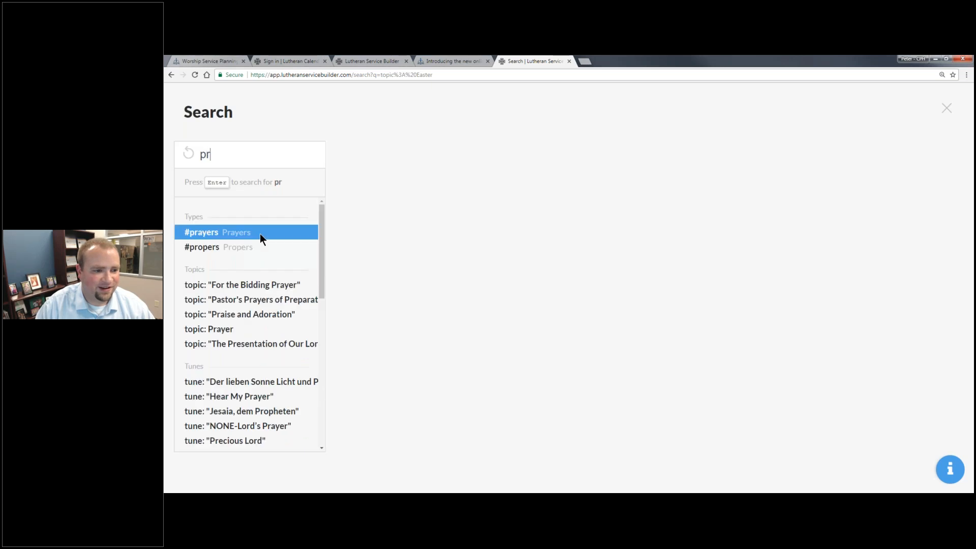
{"action": "type", "text": "ayer"}
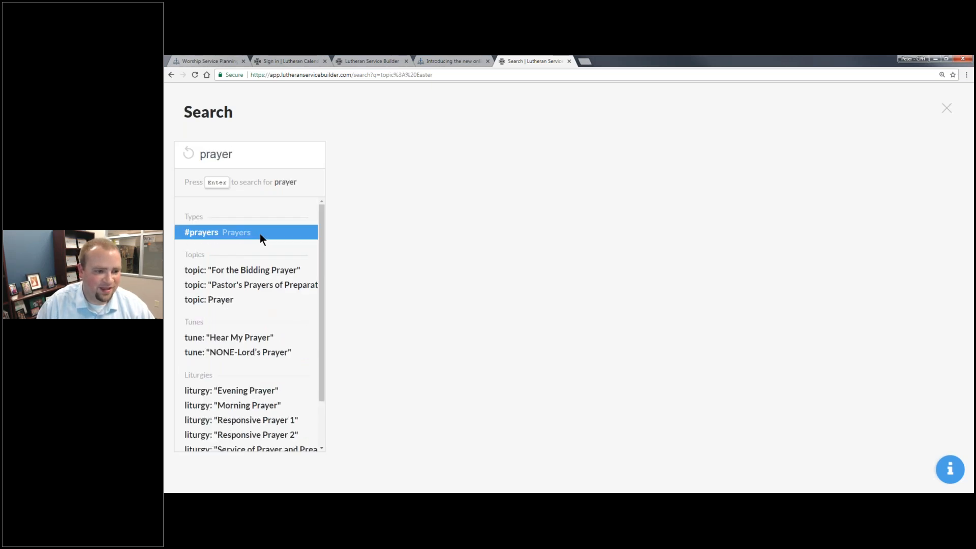
{"action": "key", "text": "Return"}
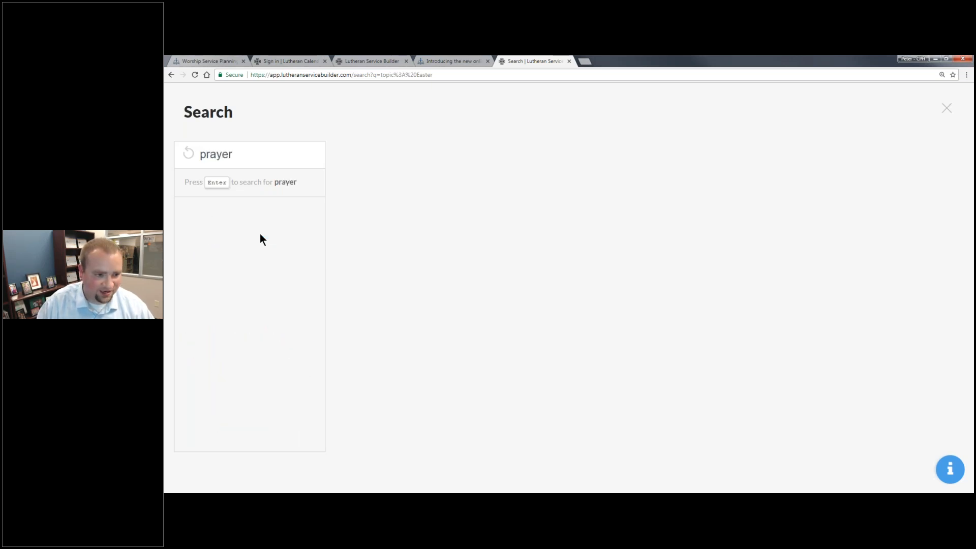
{"action": "key", "text": "Home"}
{"action": "type", "text": "#"}
{"action": "left_click", "coordinate": [260, 235]}
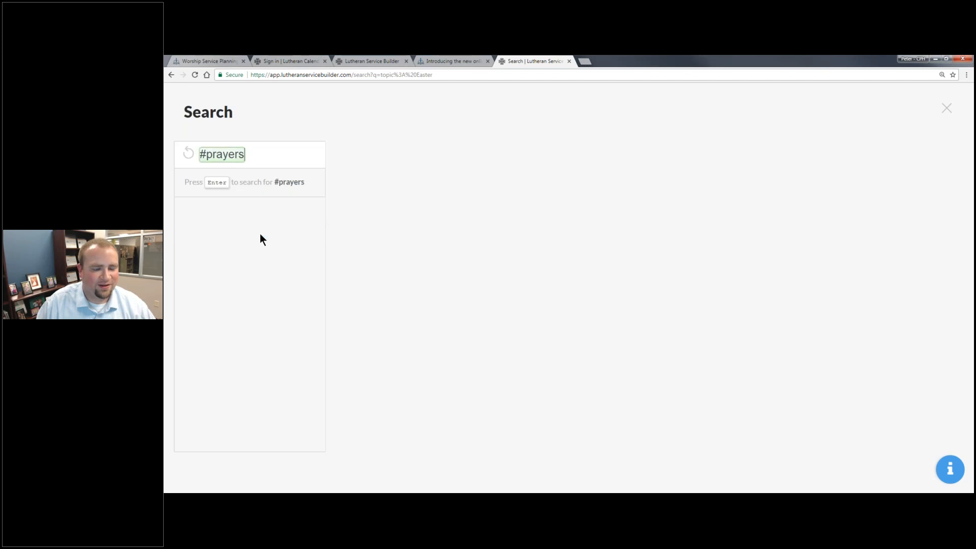
{"action": "key", "text": "Return"}
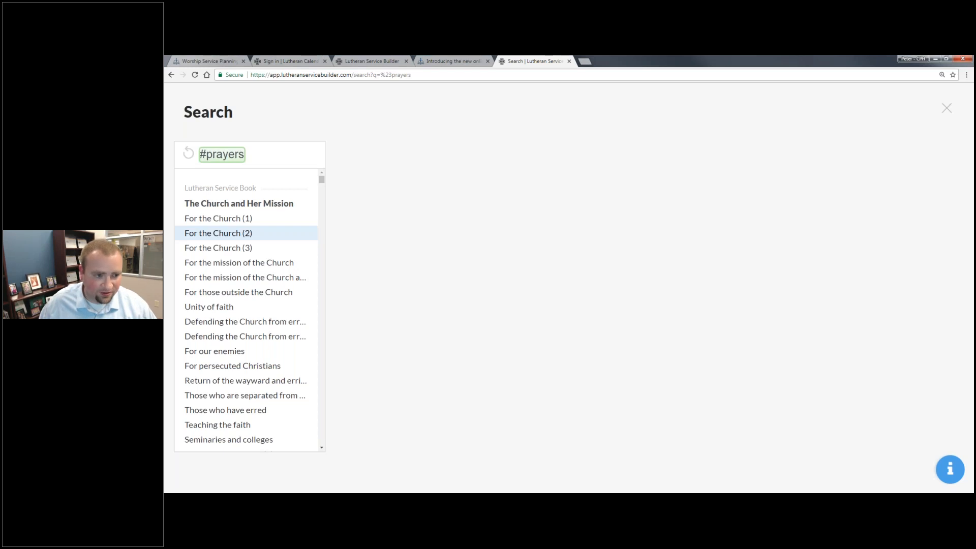
- Clear the prayers search and type # to list the content type filters
{"action": "left_click", "coordinate": [189, 152]}
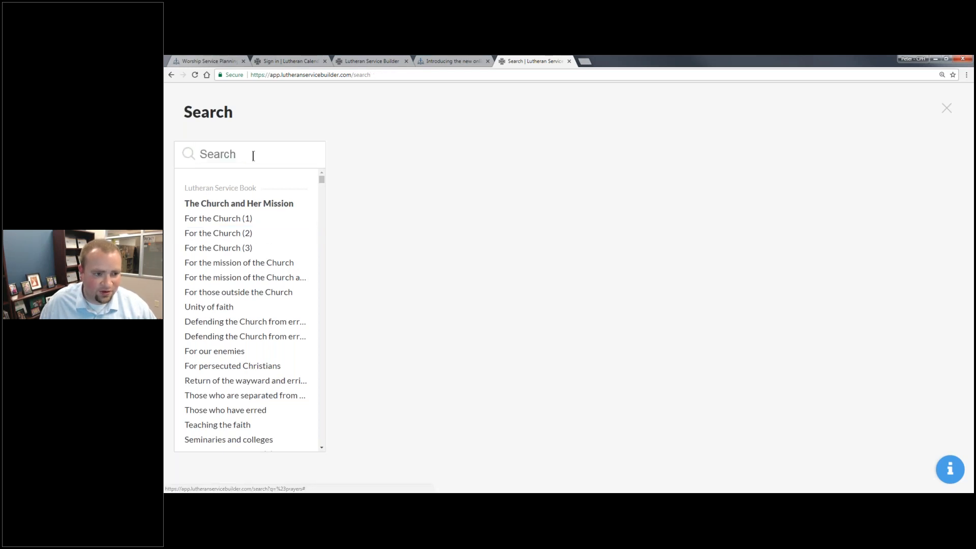
{"action": "left_click", "coordinate": [281, 158]}
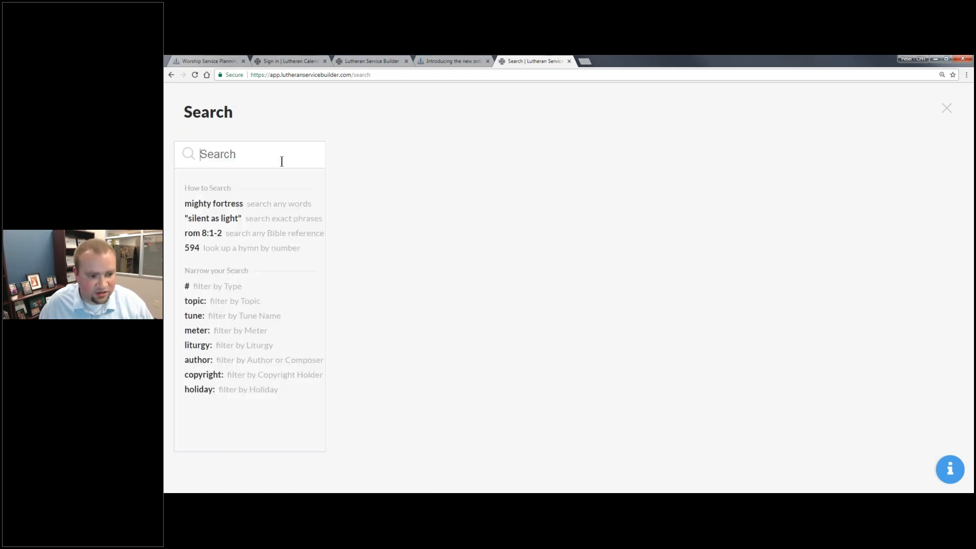
{"action": "type", "text": "#"}
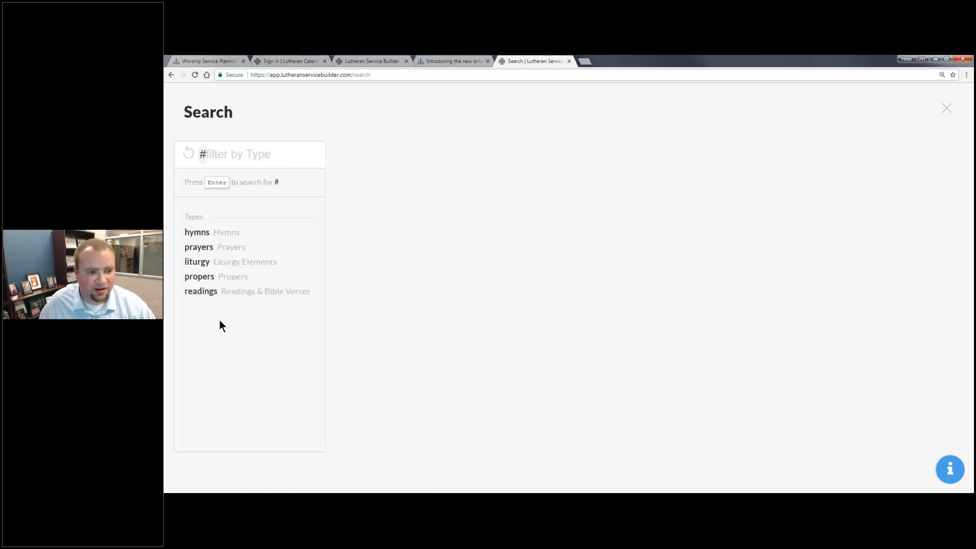
- Search #hymns filtered by author:"Martin Luther"
{"action": "left_click", "coordinate": [243, 235]}
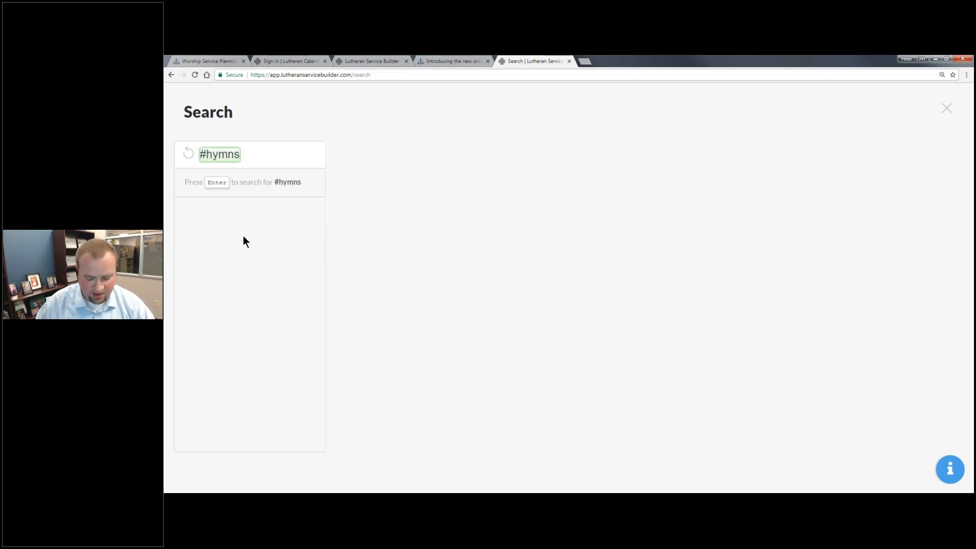
{"action": "key", "text": "Return"}
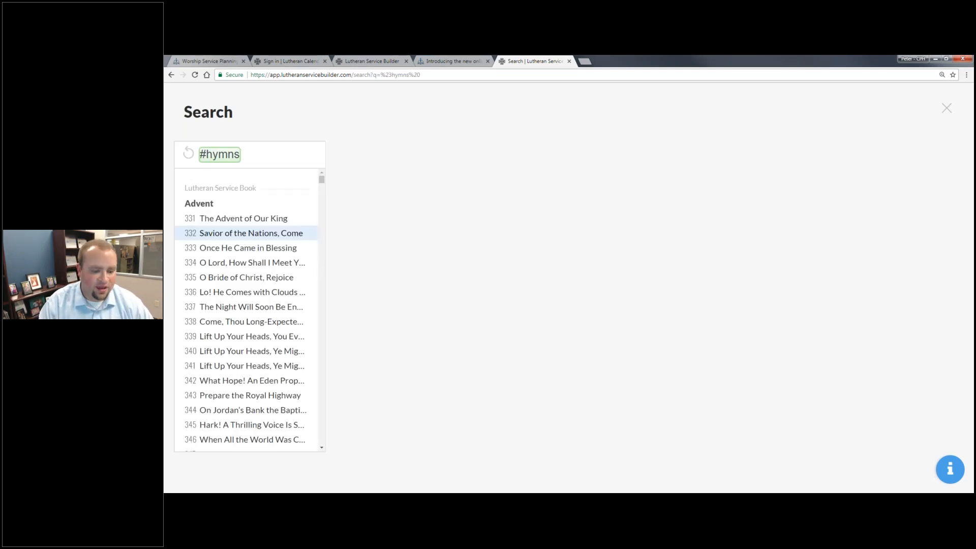
{"action": "type", "text": "author"}
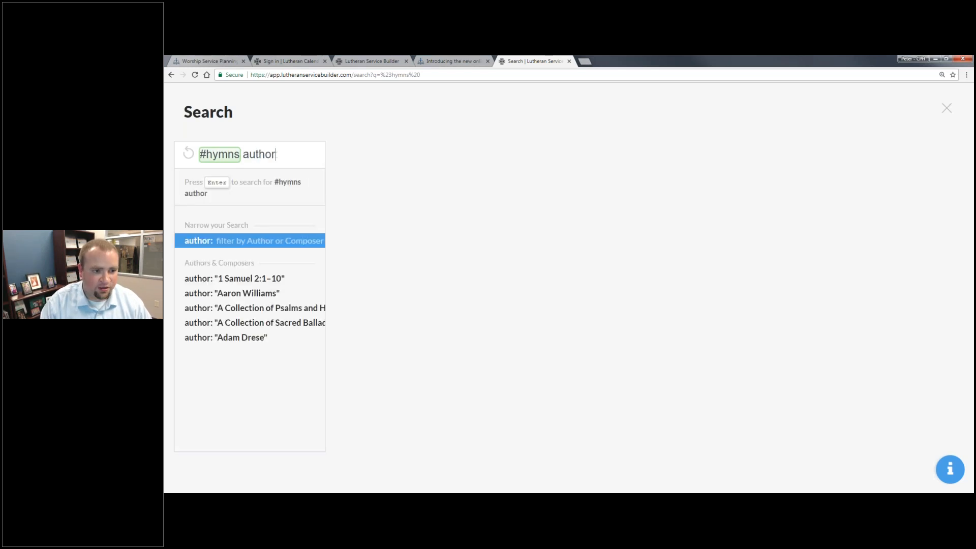
{"action": "type", "text": ":\"Martin Luth"}
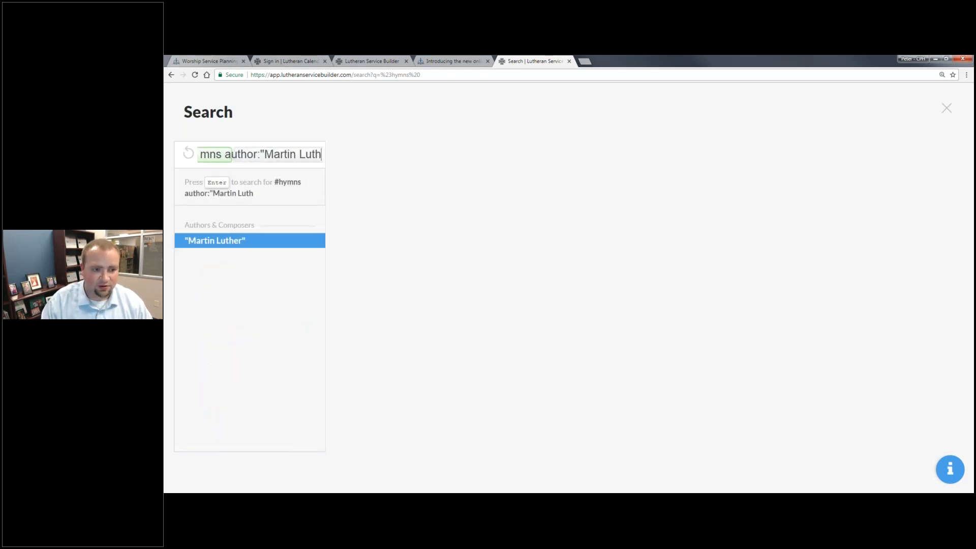
{"action": "key", "text": "Return"}
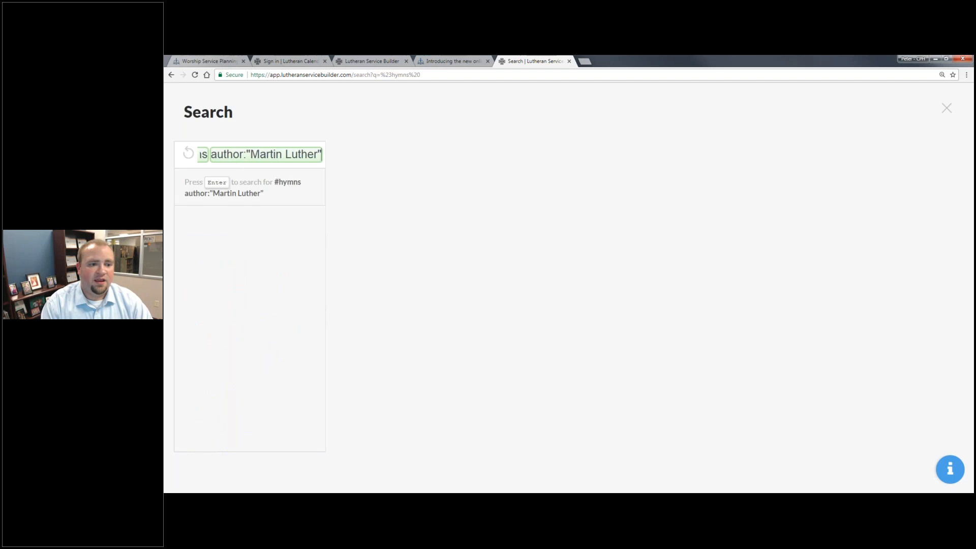
{"action": "key", "text": "Return"}
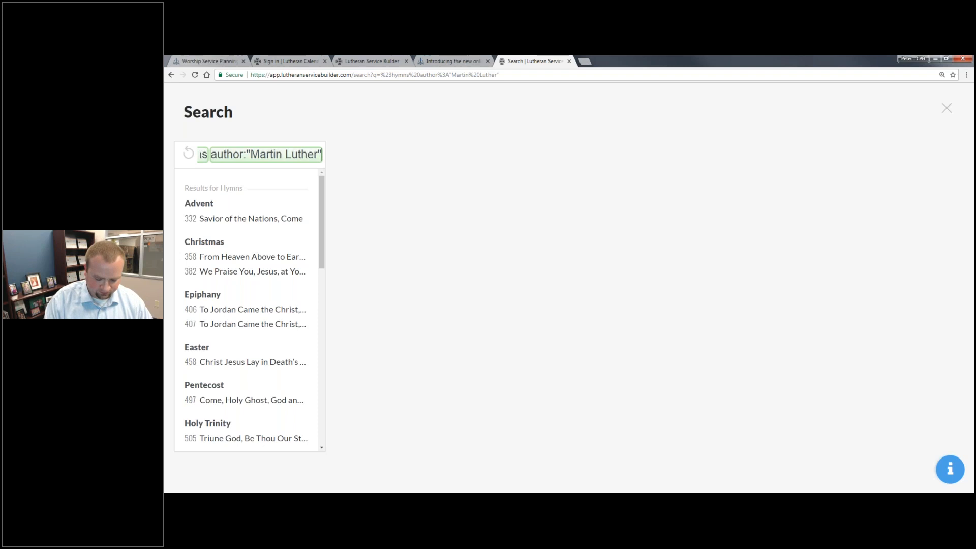
- Add topic:"Reformation Day" and preview hymn 656 A Mighty Fortress Is Our God
{"action": "type", "text": "top"}
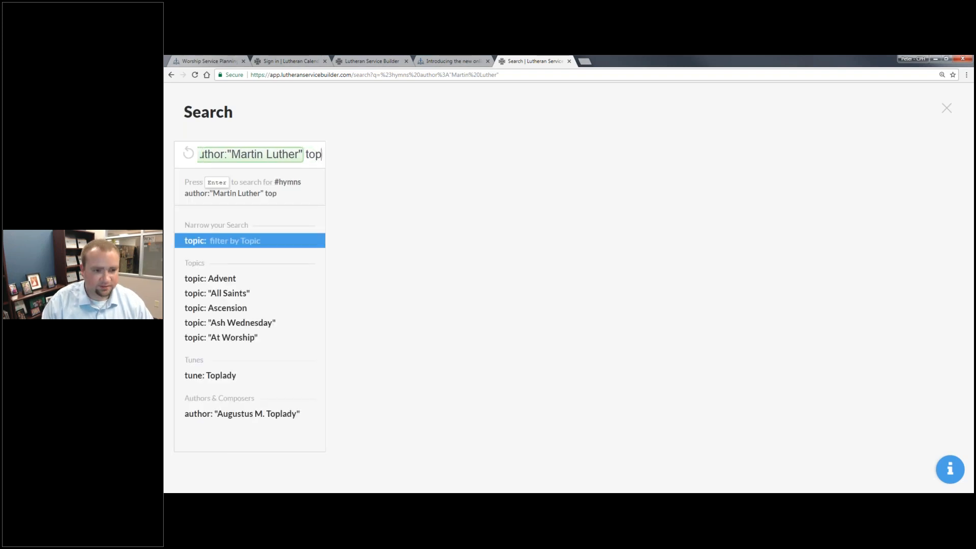
{"action": "type", "text": "ic:"}
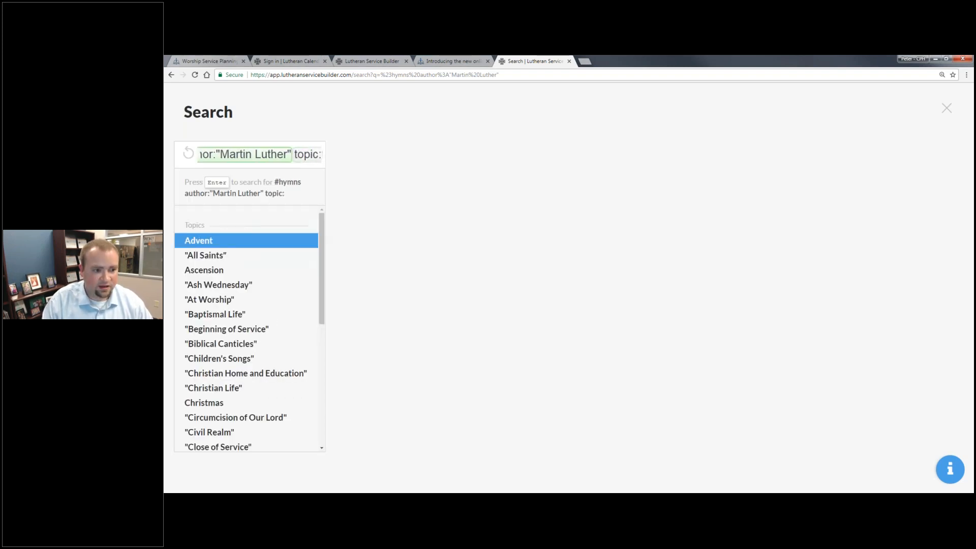
{"action": "type", "text": "\"E"}
{"action": "key", "text": "BackSpace"}
{"action": "type", "text": "R"}
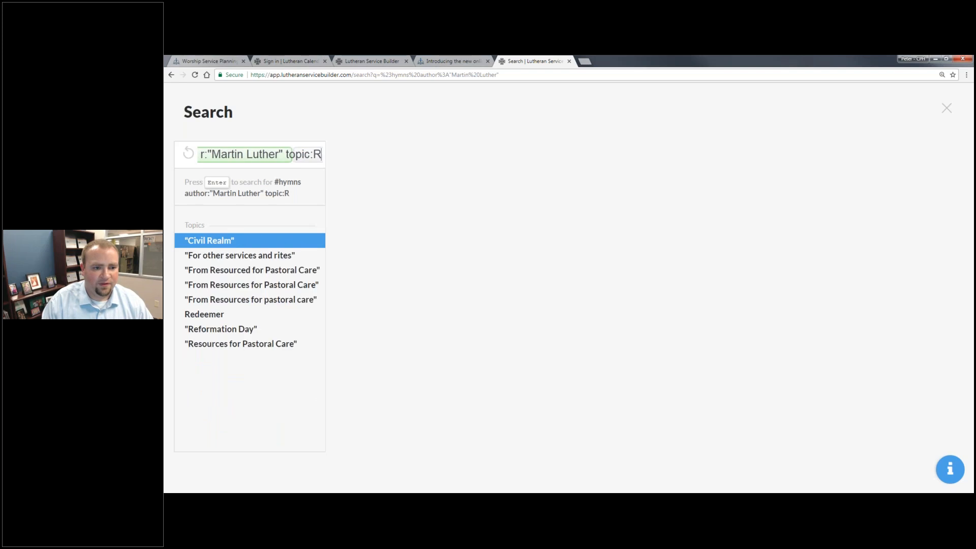
{"action": "type", "text": "efora"}
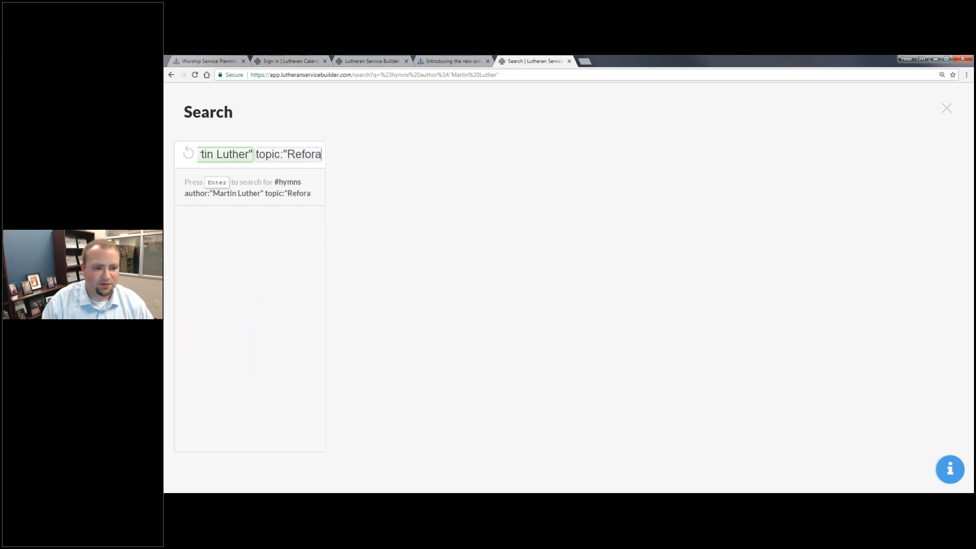
{"action": "key", "text": "BackSpace"}
{"action": "type", "text": "mation"}
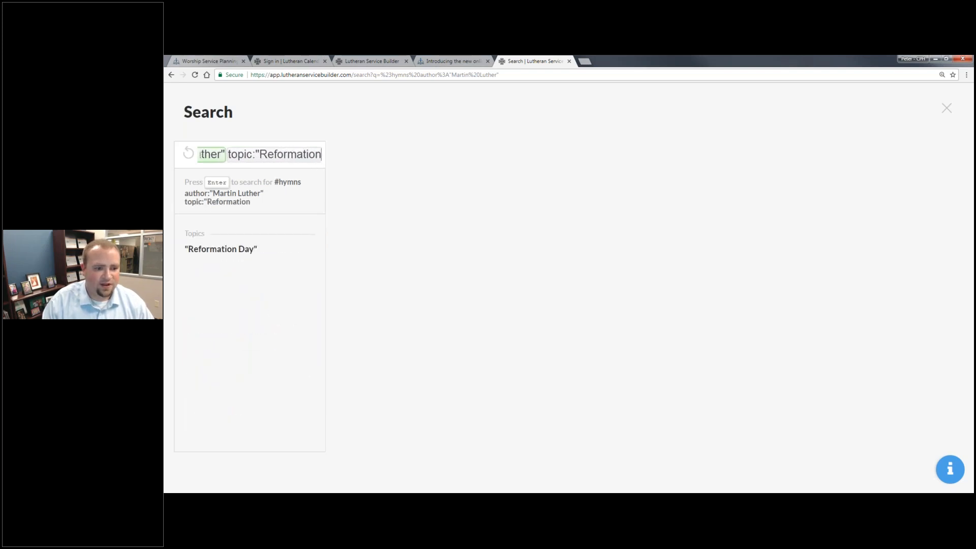
{"action": "type", "text": " Day\""}
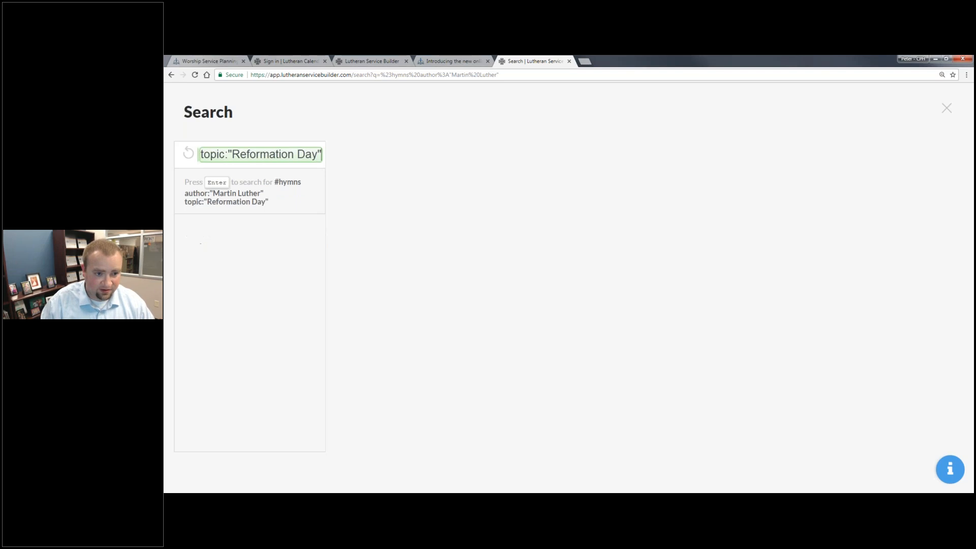
{"action": "key", "text": "Return"}
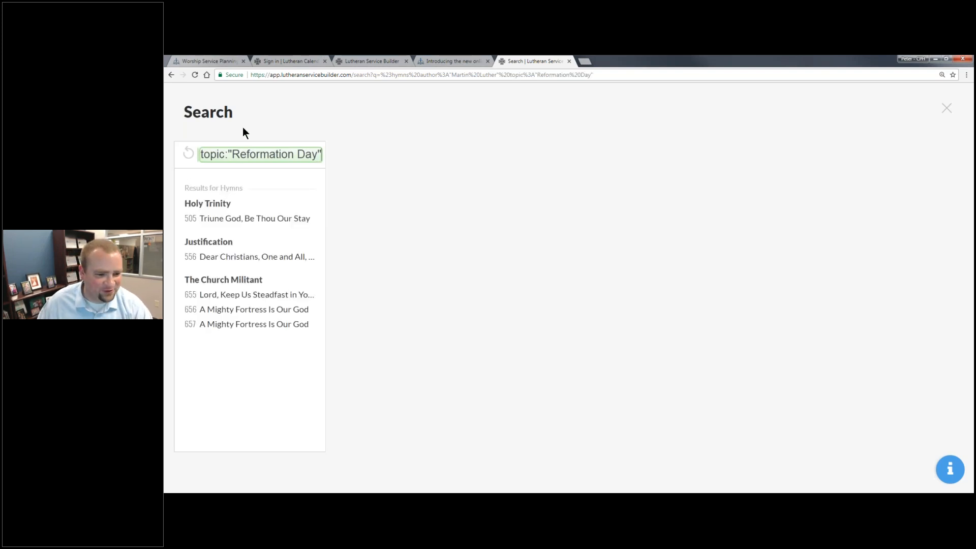
{"action": "left_click", "coordinate": [257, 311]}
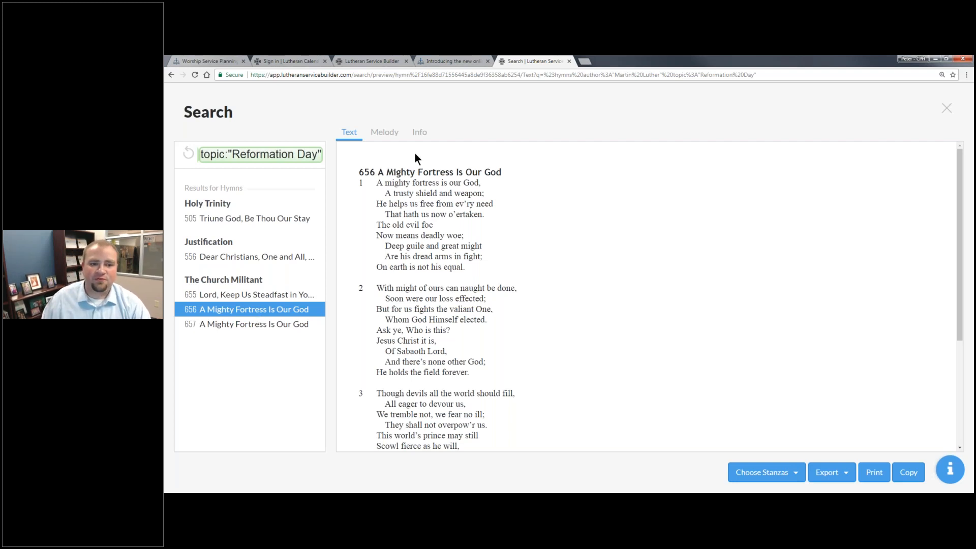
- From hymn 656's info, follow The Church Militant topic, then the Deuteronomy 33:27 scripture link
{"action": "left_click", "coordinate": [419, 133]}
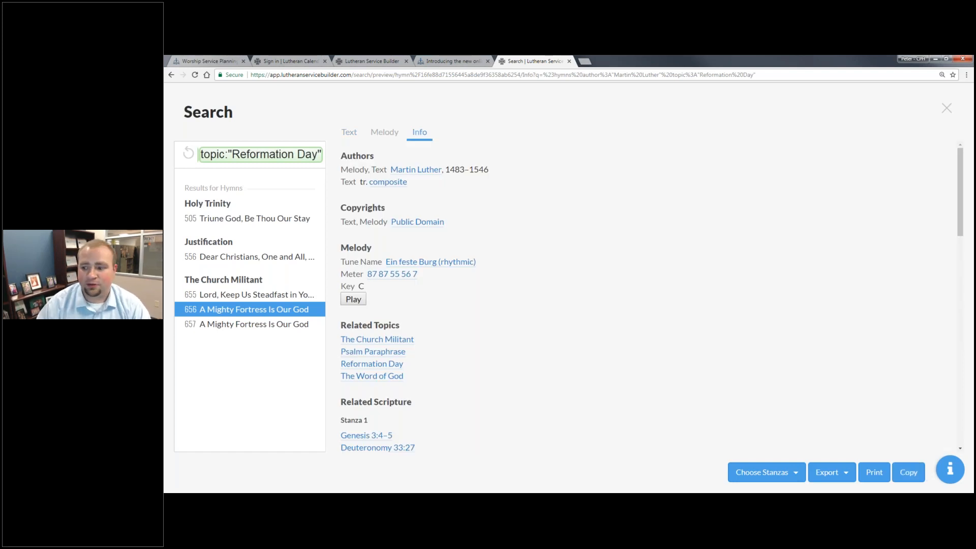
{"action": "left_click", "coordinate": [397, 341]}
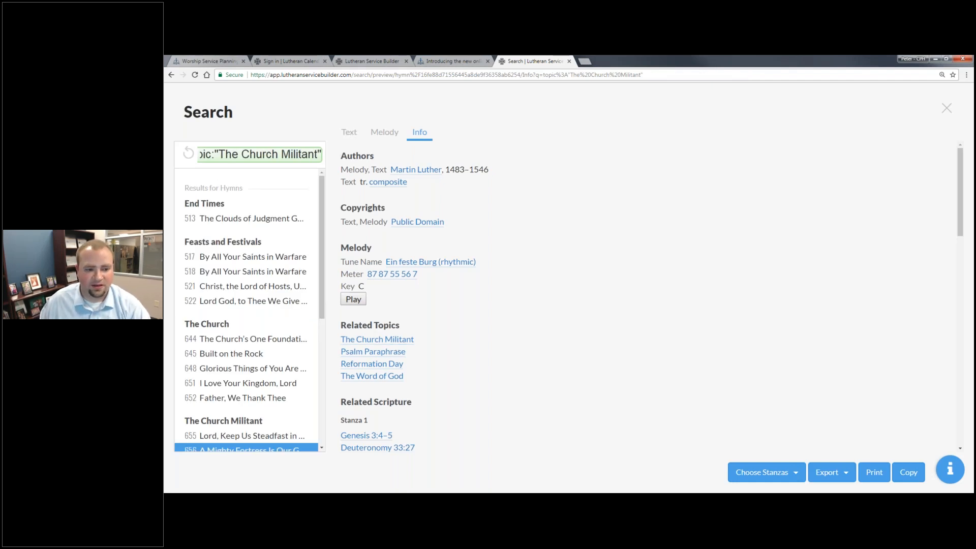
{"action": "scroll", "coordinate": [404, 376], "scroll_direction": "down", "scroll_amount": 3}
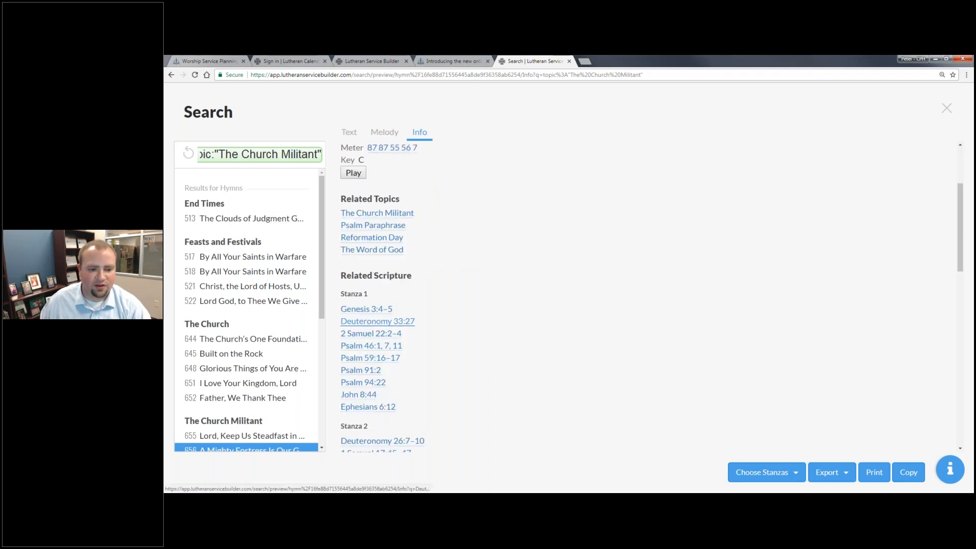
{"action": "left_click", "coordinate": [379, 322]}
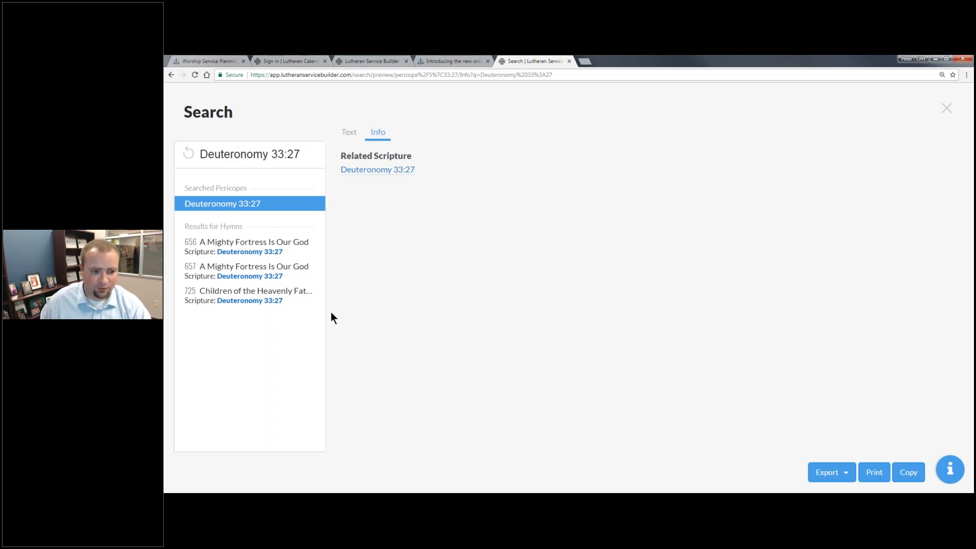
- Show hymn 656 with its melody, leaving stanza 3 out
{"action": "left_click", "coordinate": [283, 245]}
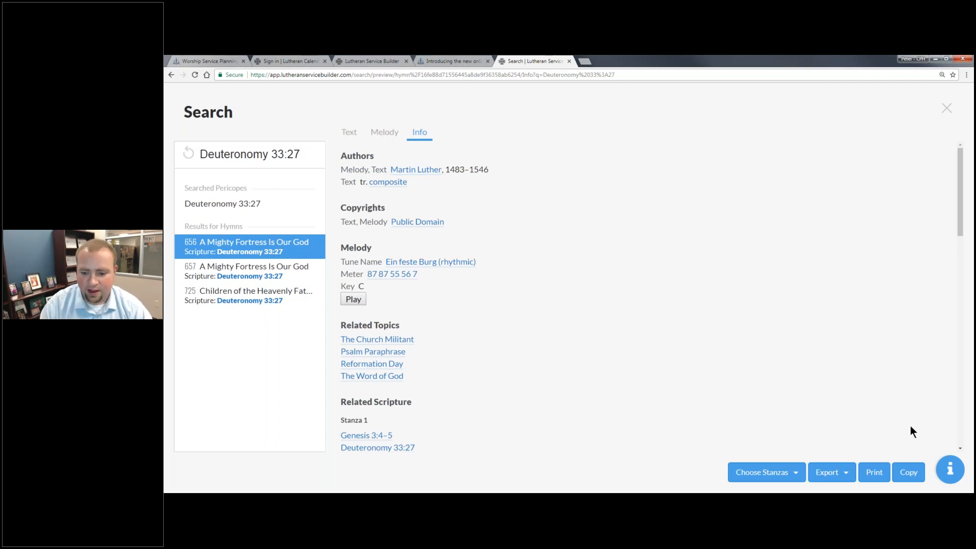
{"action": "left_click", "coordinate": [794, 472]}
{"action": "left_click", "coordinate": [390, 141]}
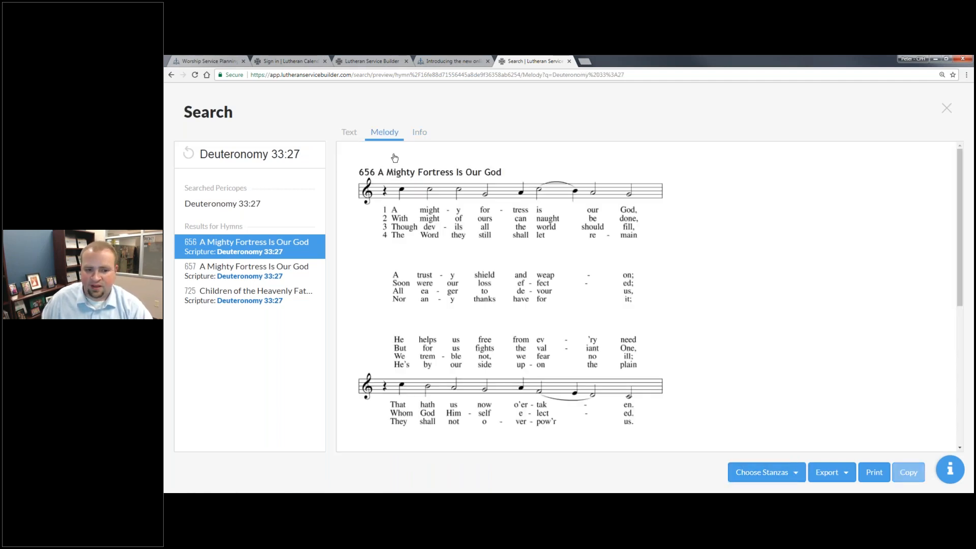
{"action": "left_click", "coordinate": [778, 475]}
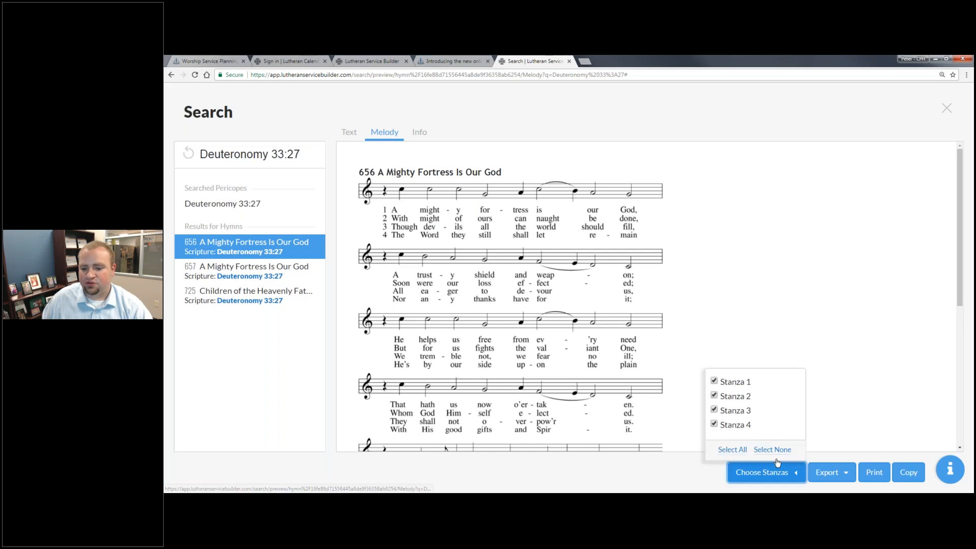
{"action": "left_click", "coordinate": [733, 409]}
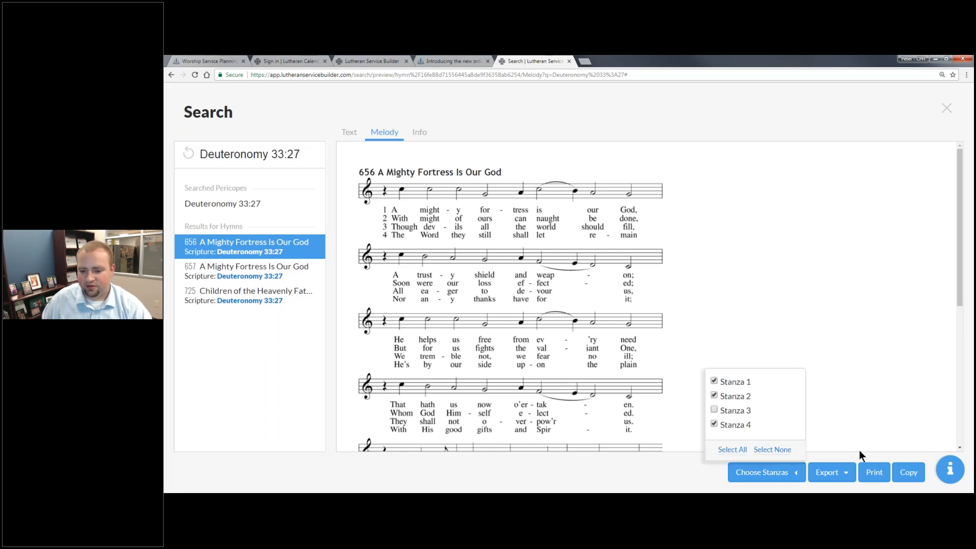
- Export the hymn as a .docx Word document and open the download
{"action": "left_click", "coordinate": [830, 472]}
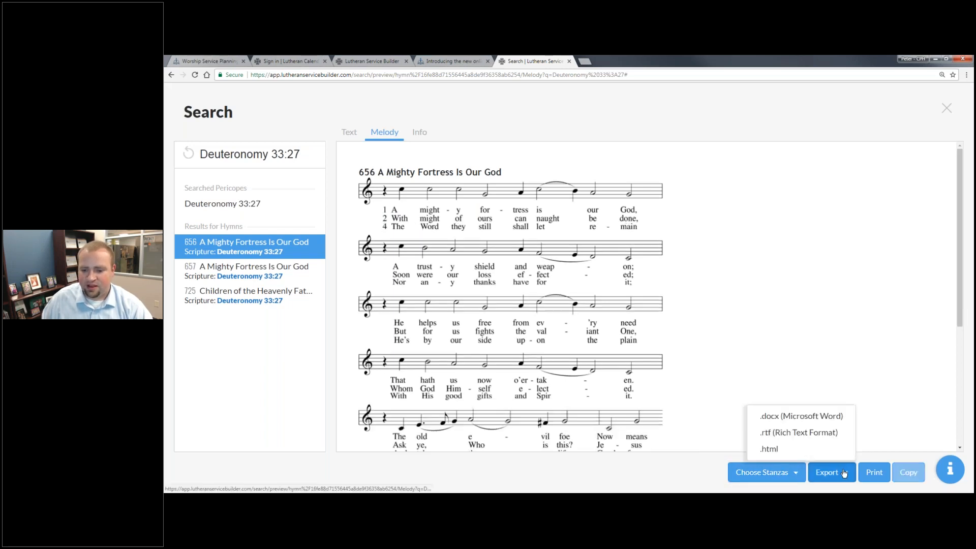
{"action": "left_click", "coordinate": [812, 417]}
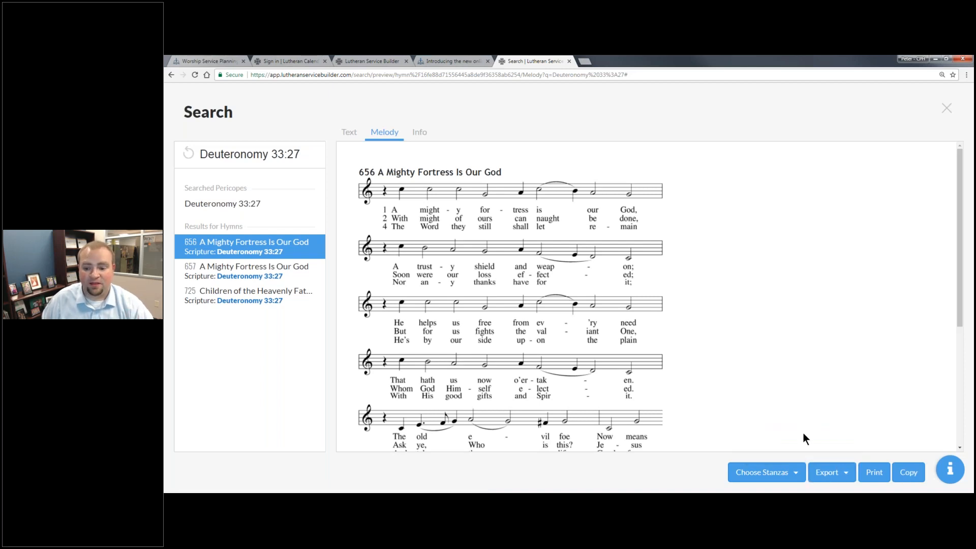
{"action": "left_click", "coordinate": [217, 483]}
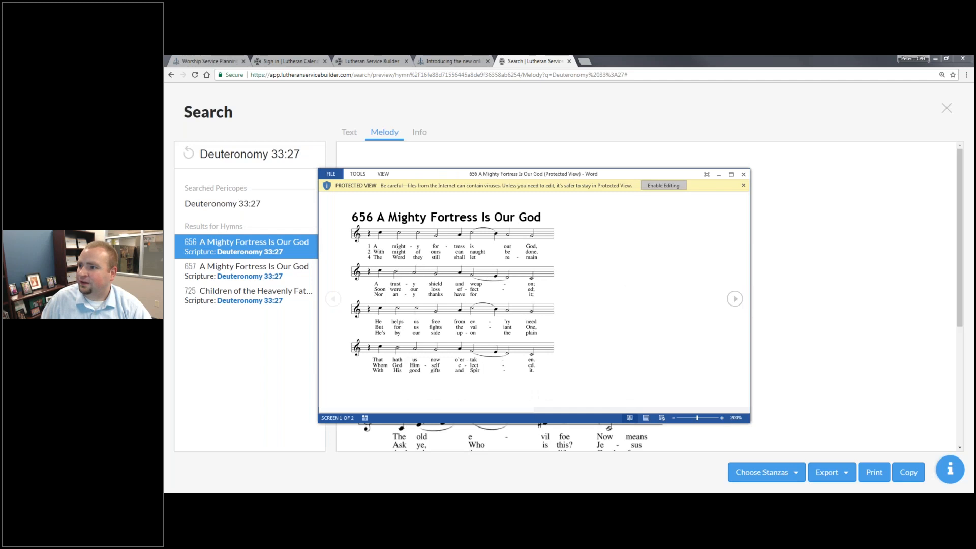
- Enable editing in the exported Word document, then return to the hymn's Text view in the browser
{"action": "left_click", "coordinate": [656, 184]}
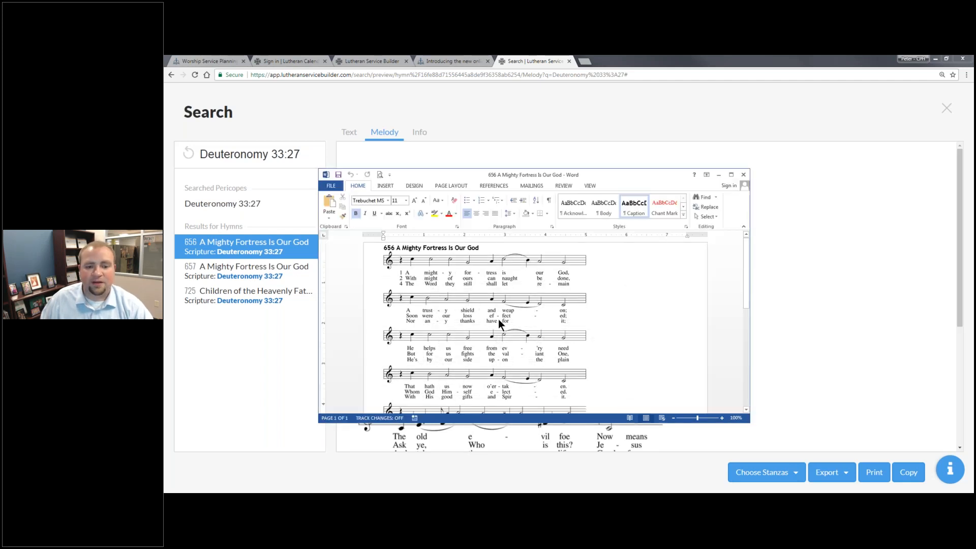
{"action": "scroll", "coordinate": [620, 296], "scroll_direction": "down", "scroll_amount": 10}
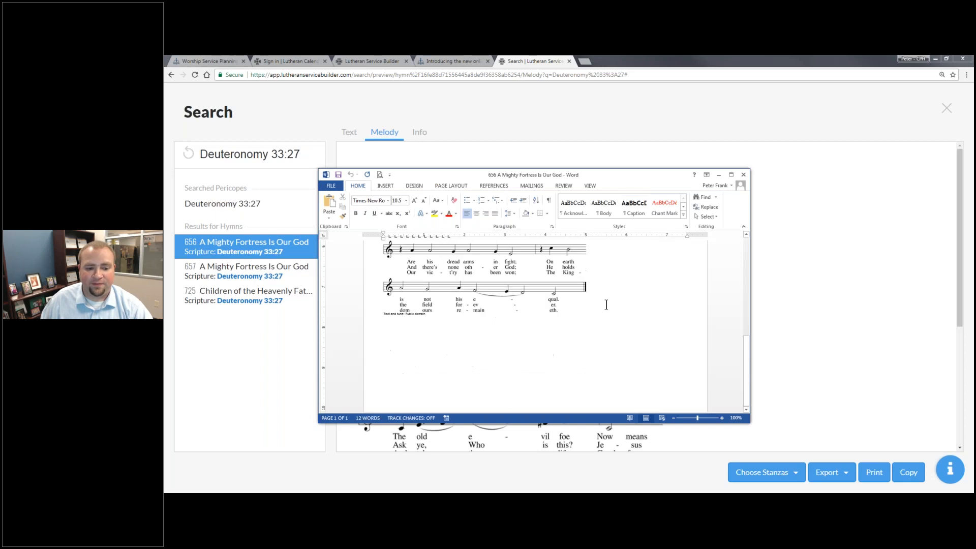
{"action": "left_click", "coordinate": [819, 274]}
{"action": "left_click", "coordinate": [350, 132]}
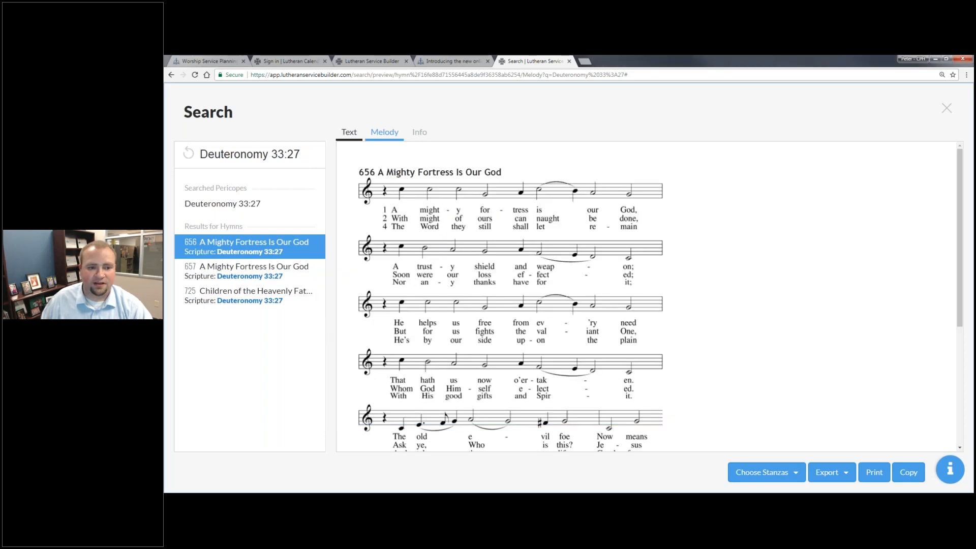
- Uncheck stanzas 2 and 4 and copy only stanza 1's text
{"action": "left_click", "coordinate": [762, 472]}
{"action": "left_click", "coordinate": [714, 424]}
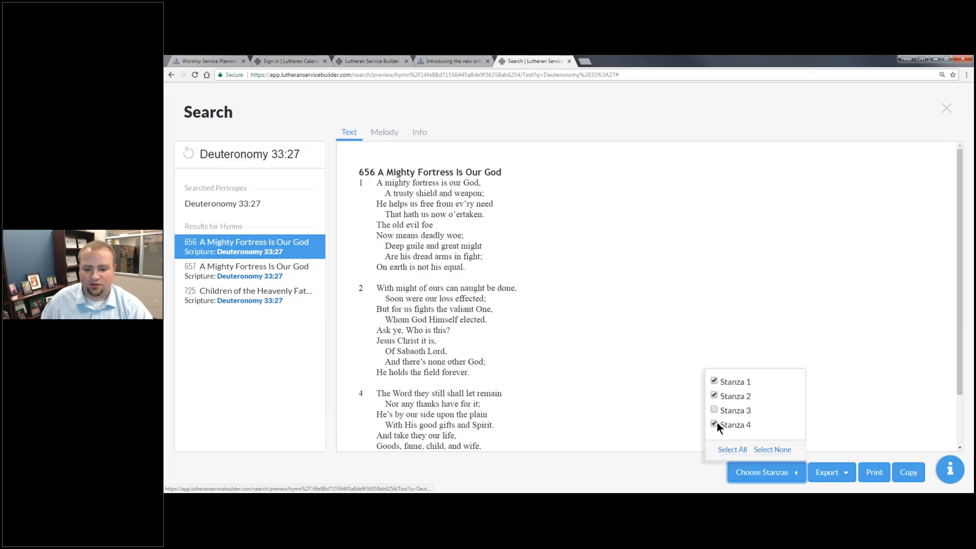
{"action": "left_click", "coordinate": [714, 396]}
{"action": "left_click", "coordinate": [812, 366]}
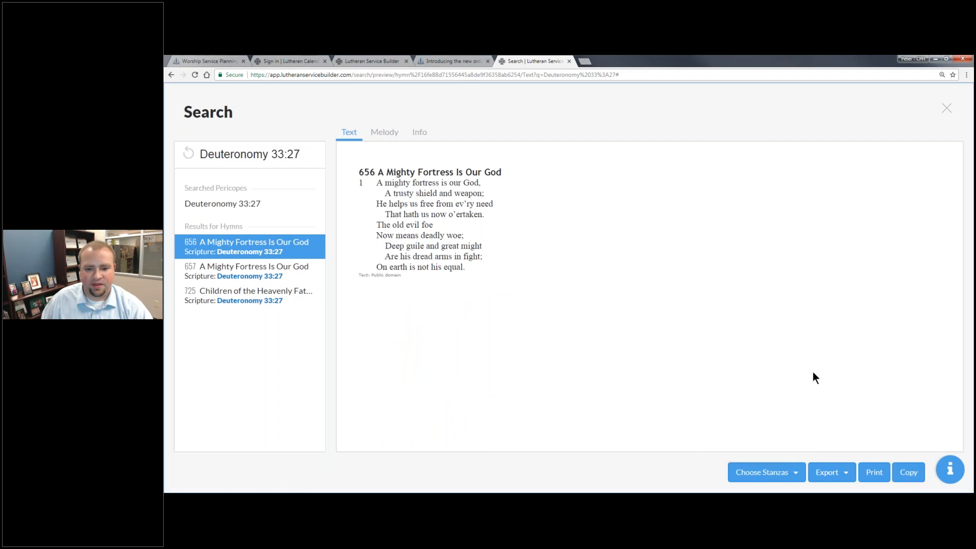
{"action": "left_click", "coordinate": [905, 474]}
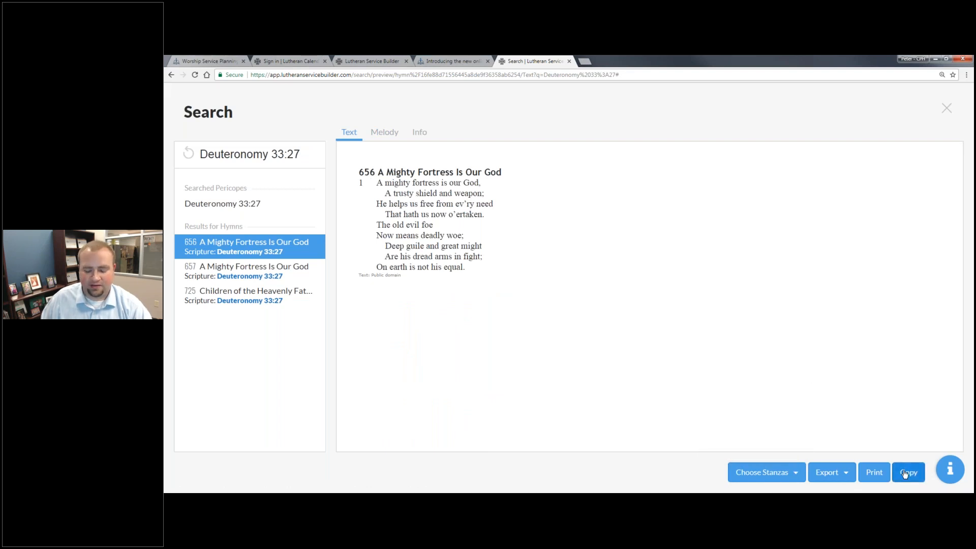
- Paste stanza 1 below the melody's credit line in Word, then go back to the browser
{"action": "key", "text": "alt+Tab"}
{"action": "left_click", "coordinate": [593, 352]}
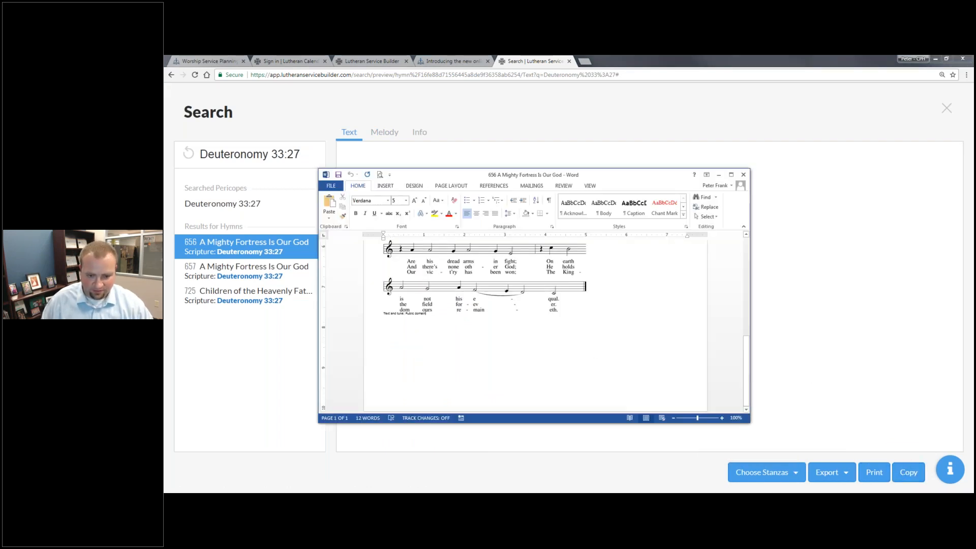
{"action": "key", "text": "ctrl+v"}
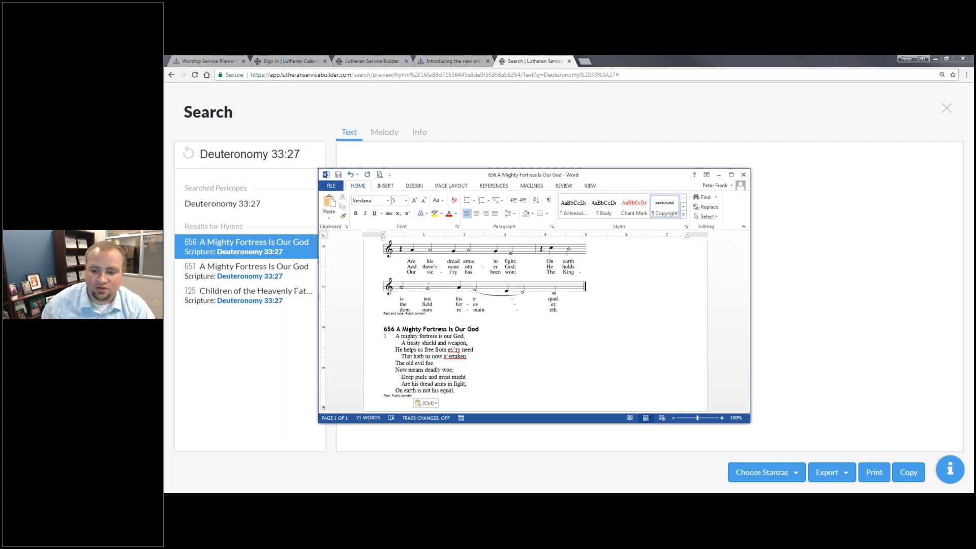
{"action": "left_click", "coordinate": [948, 109]}
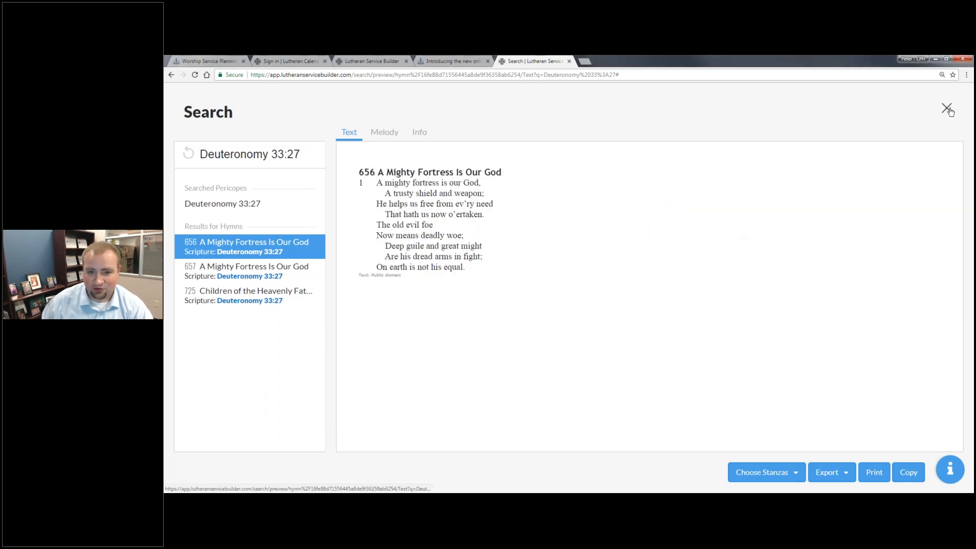
- Close the Deuteronomy 33:27 preview, run a #hymns search, and show the bulletin Document alongside
{"action": "left_click", "coordinate": [950, 111]}
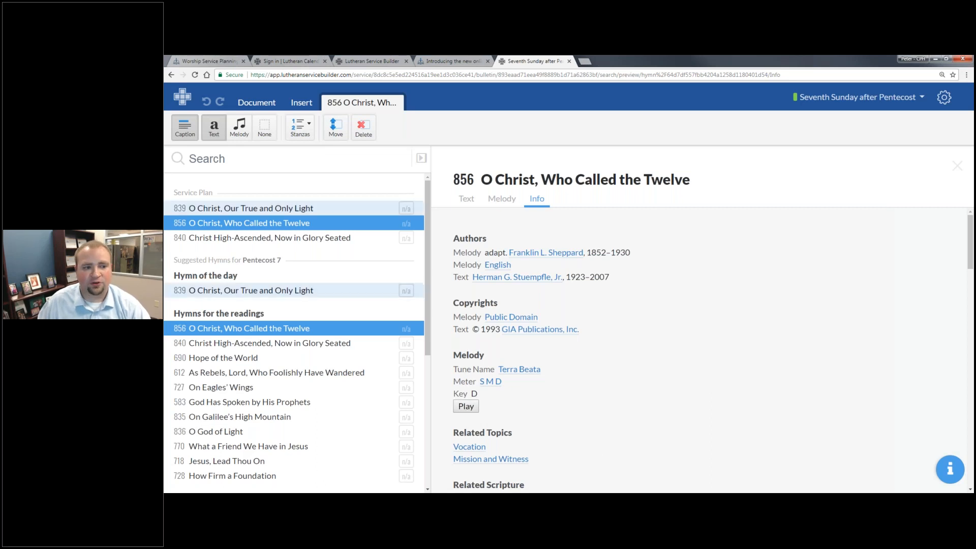
{"action": "left_click", "coordinate": [247, 158]}
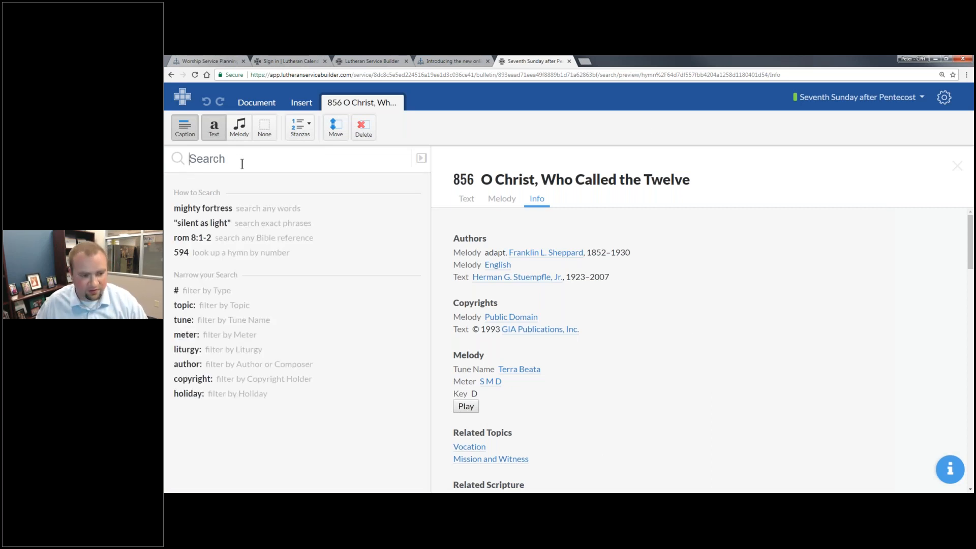
{"action": "type", "text": "#"}
{"action": "left_click", "coordinate": [215, 236]}
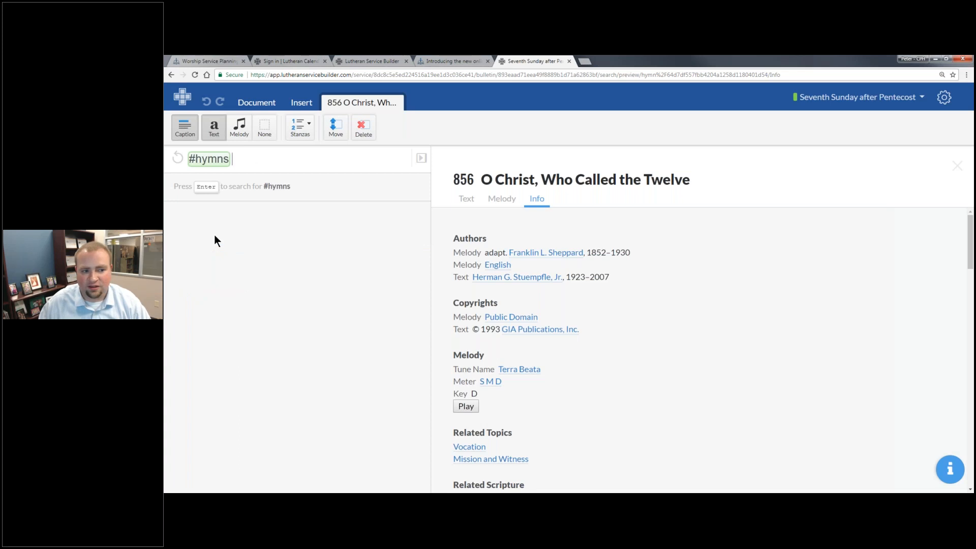
{"action": "key", "text": "Return"}
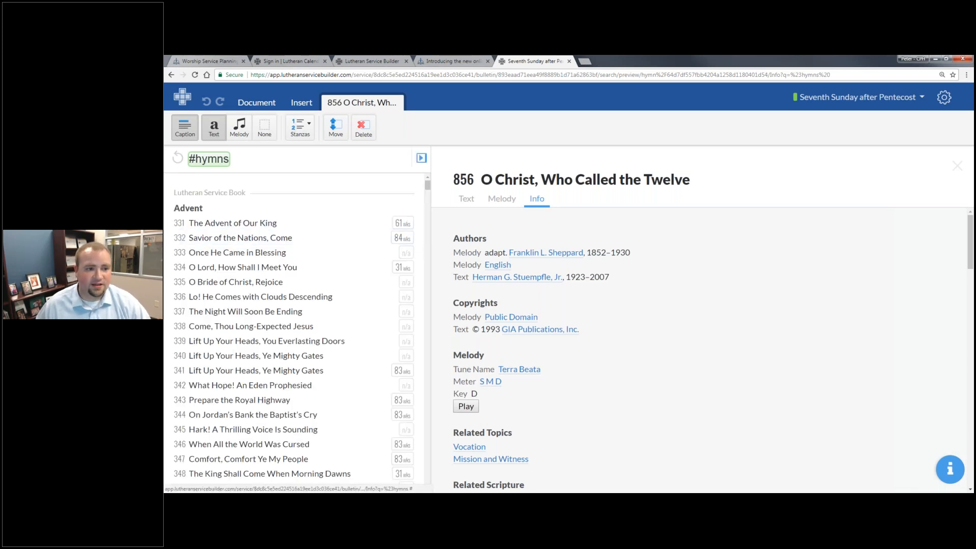
{"action": "left_click", "coordinate": [421, 158]}
{"action": "left_click", "coordinate": [271, 106]}
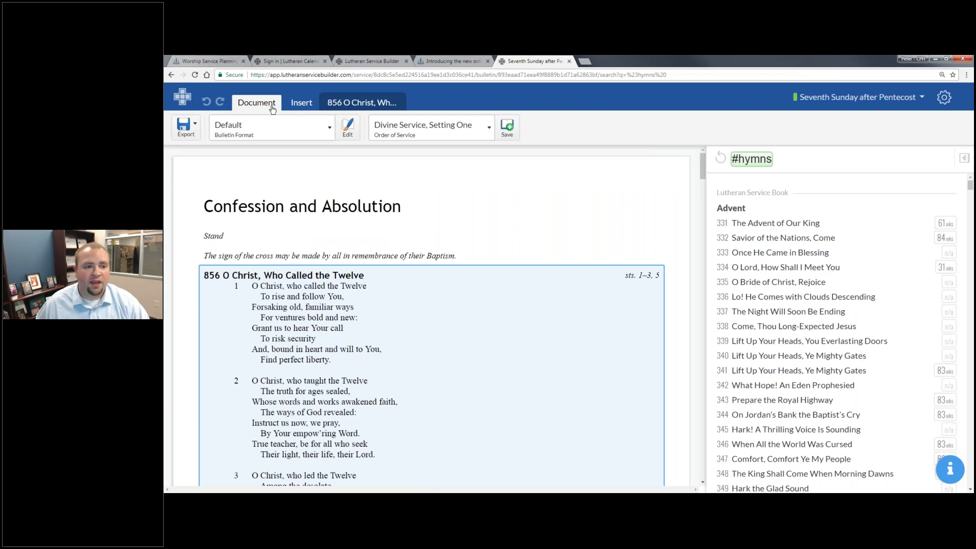
- Choose Creative Worship as the bulletin format, then check the export file types without exporting
{"action": "left_click", "coordinate": [328, 130]}
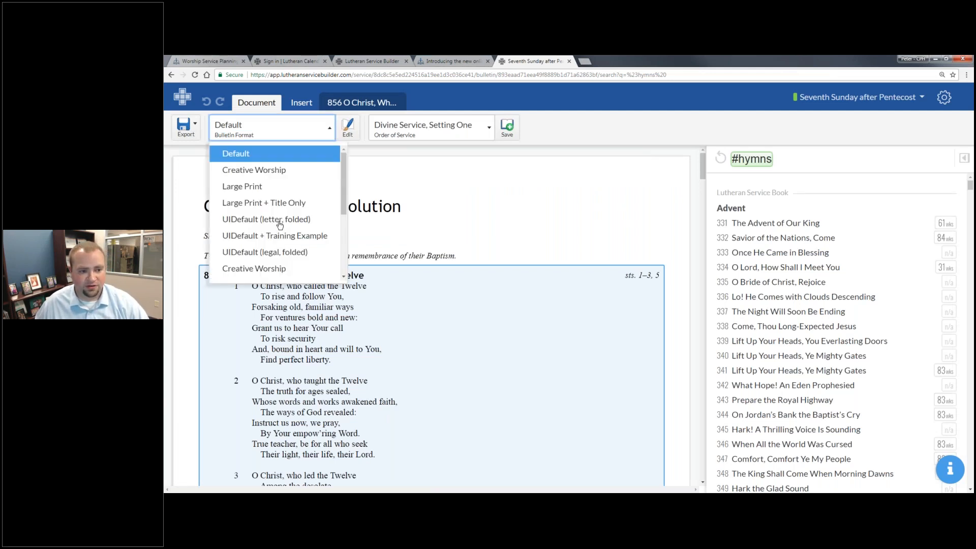
{"action": "left_click", "coordinate": [257, 171]}
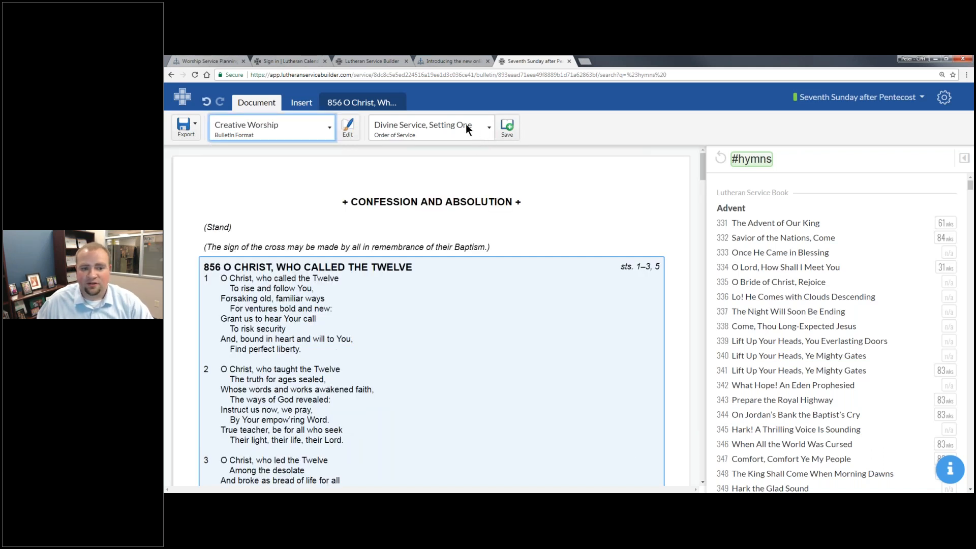
{"action": "left_click", "coordinate": [185, 127]}
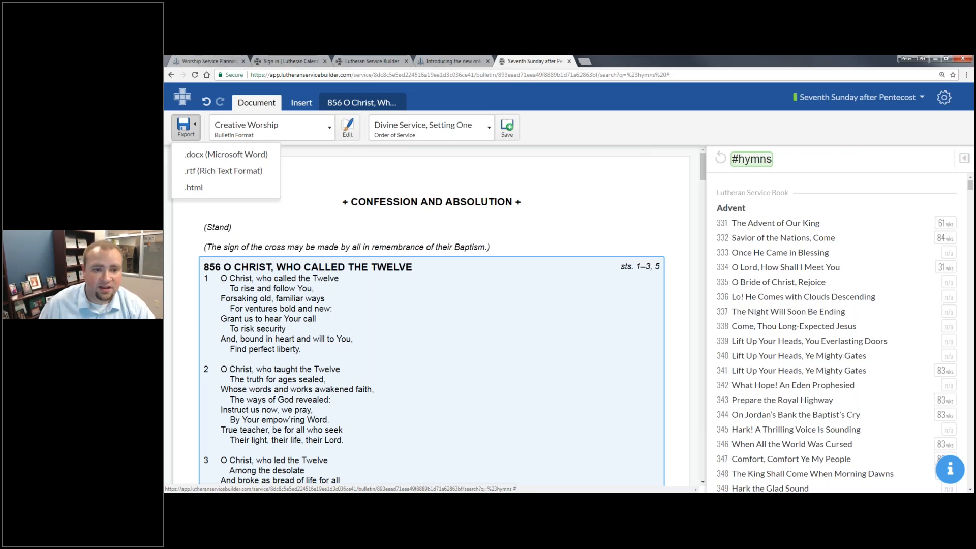
{"action": "left_click", "coordinate": [514, 127]}
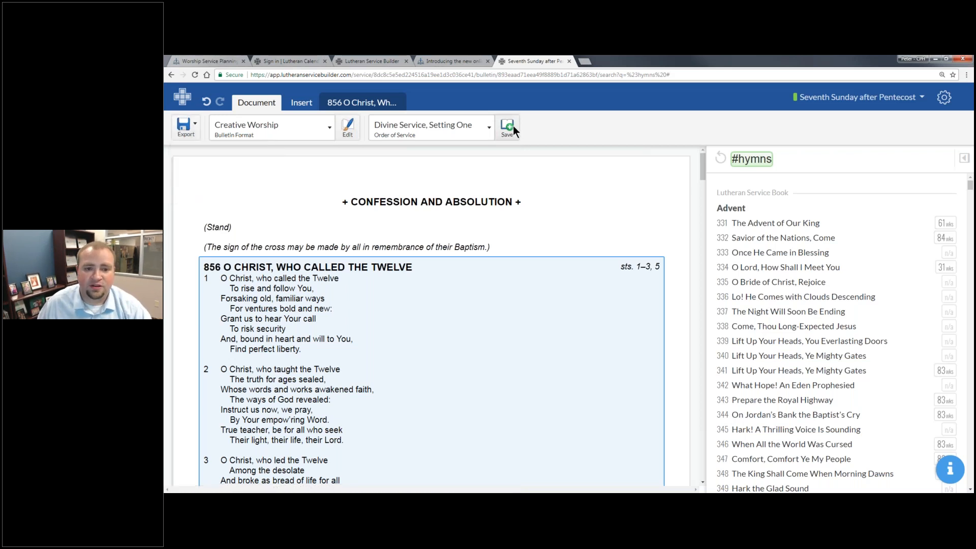
- Save the order of service as custom order 'My Divine Service, Setting One - Webinar'
{"action": "left_click", "coordinate": [513, 126]}
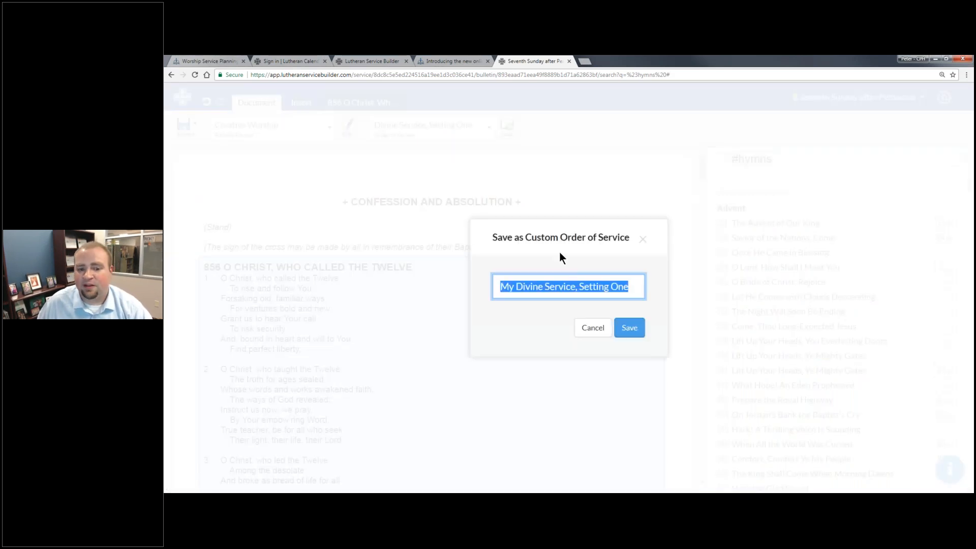
{"action": "left_click", "coordinate": [630, 286]}
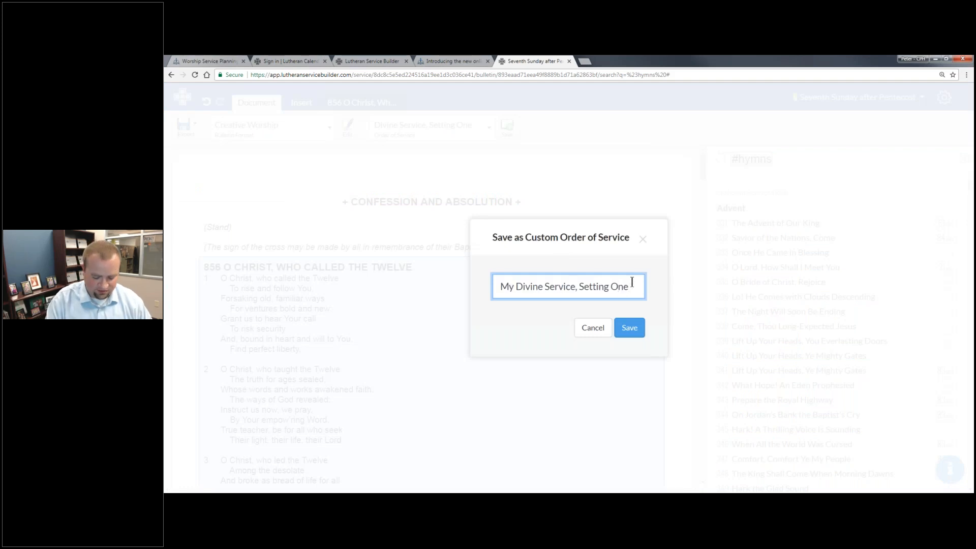
{"action": "type", "text": "- Webinar"}
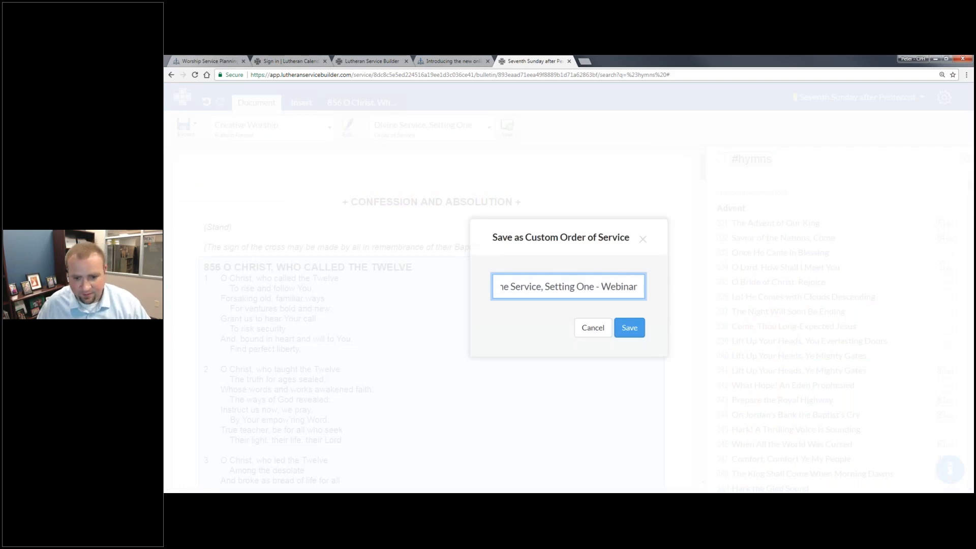
{"action": "key", "text": "Return"}
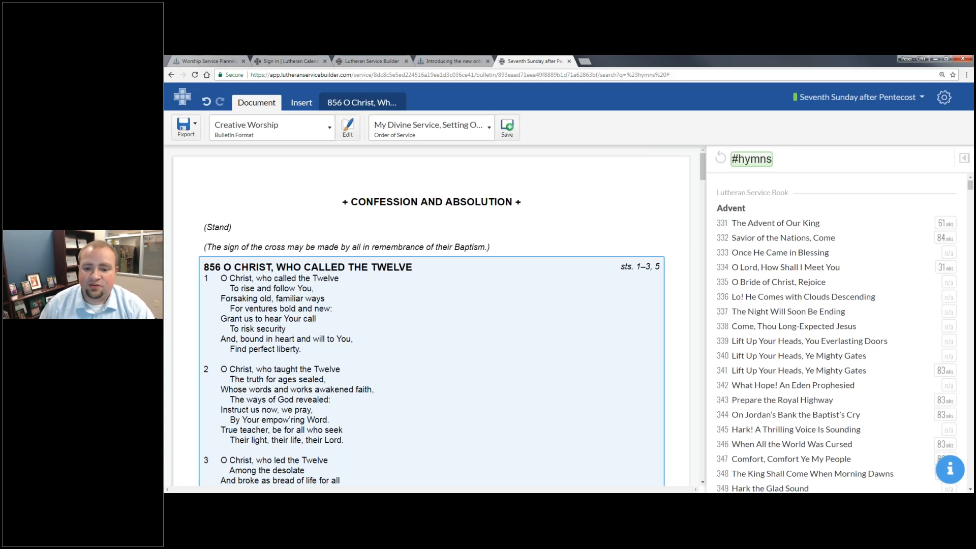
- Open the account and resources menu, then advance to the 'Search and Previews' slide
{"action": "left_click", "coordinate": [944, 97]}
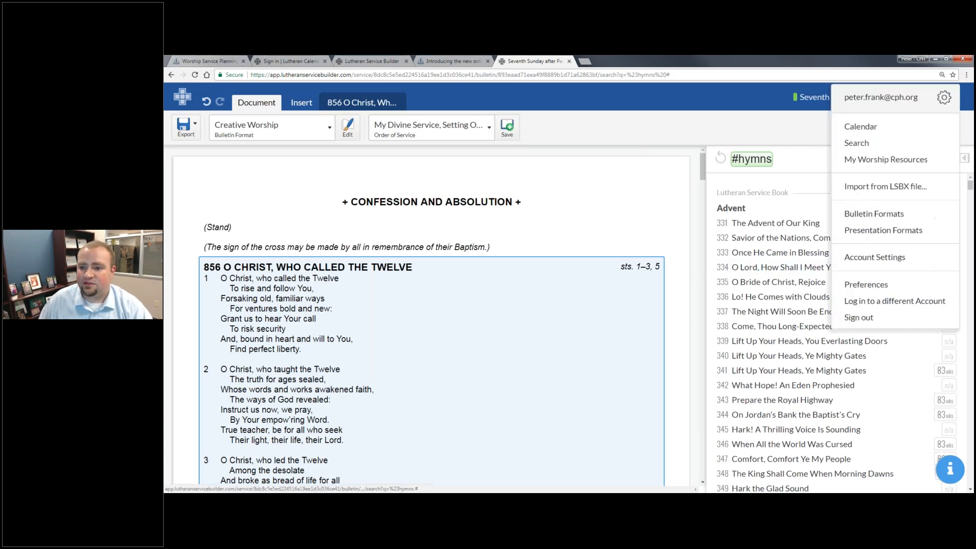
{"action": "mouse_move", "coordinate": [930, 166]}
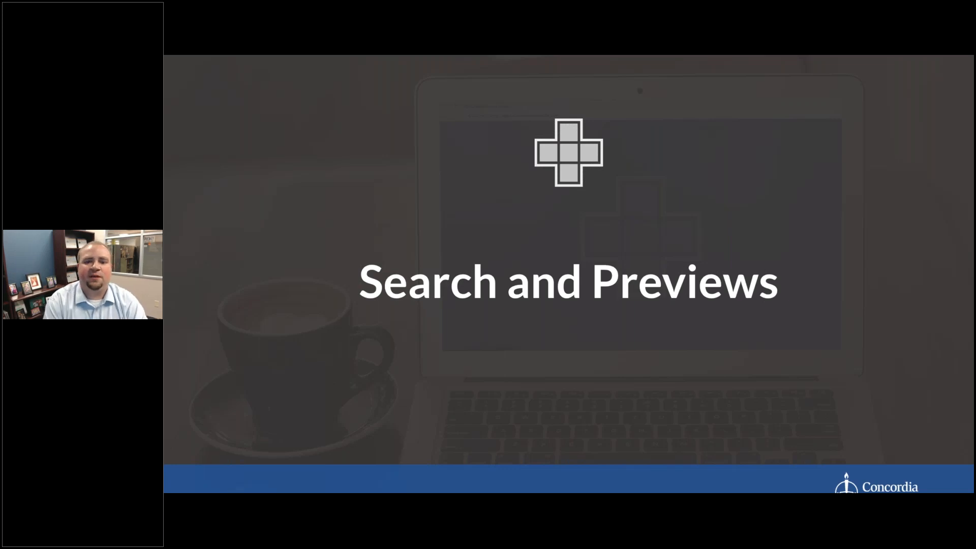
{"action": "key", "text": "Right"}
{"action": "key", "text": "Right"}
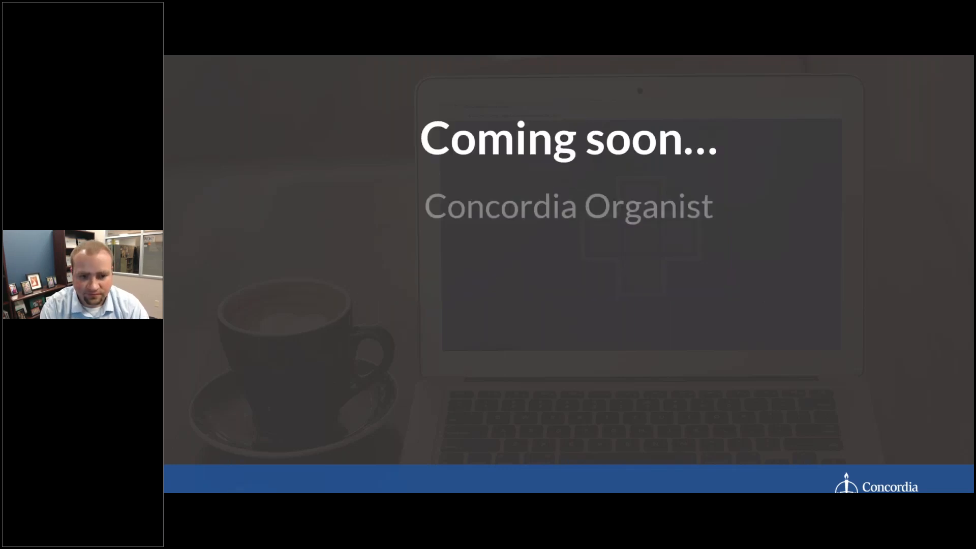